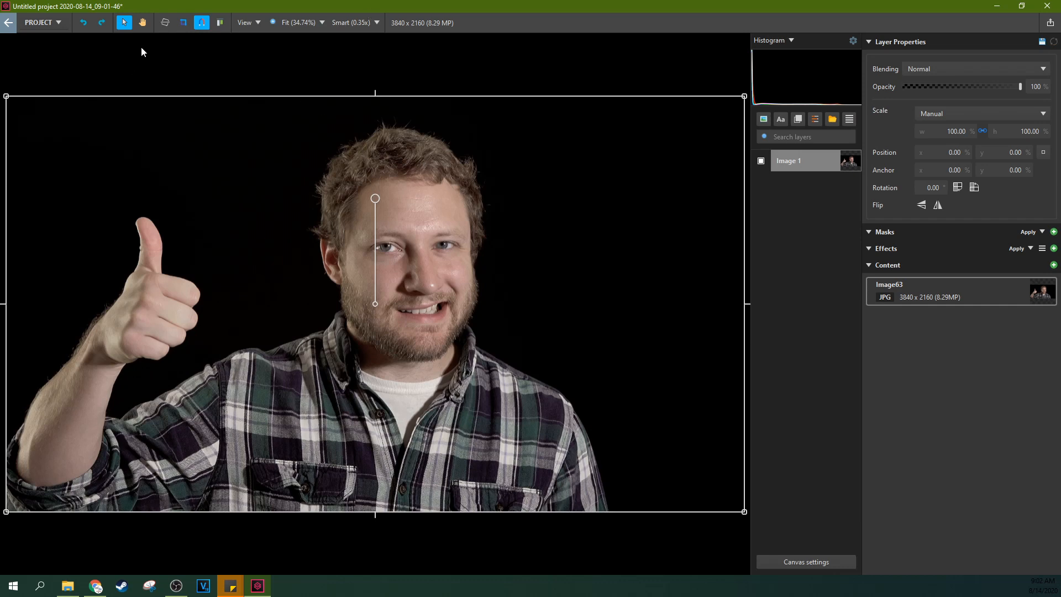
Move the image layer around the canvas and return it to its original position
{"action": "left_click", "coordinate": [142, 22]}
{"action": "mouse_move", "coordinate": [426, 214]}
{"action": "left_mouse_down"}
{"action": "mouse_move", "coordinate": [485, 228]}
{"action": "mouse_move", "coordinate": [426, 229]}
{"action": "mouse_move", "coordinate": [421, 298]}
{"action": "mouse_move", "coordinate": [421, 220]}
{"action": "left_mouse_up"}
{"action": "left_click_drag", "start_coordinate": [225, 160], "coordinate": [271, 237]}
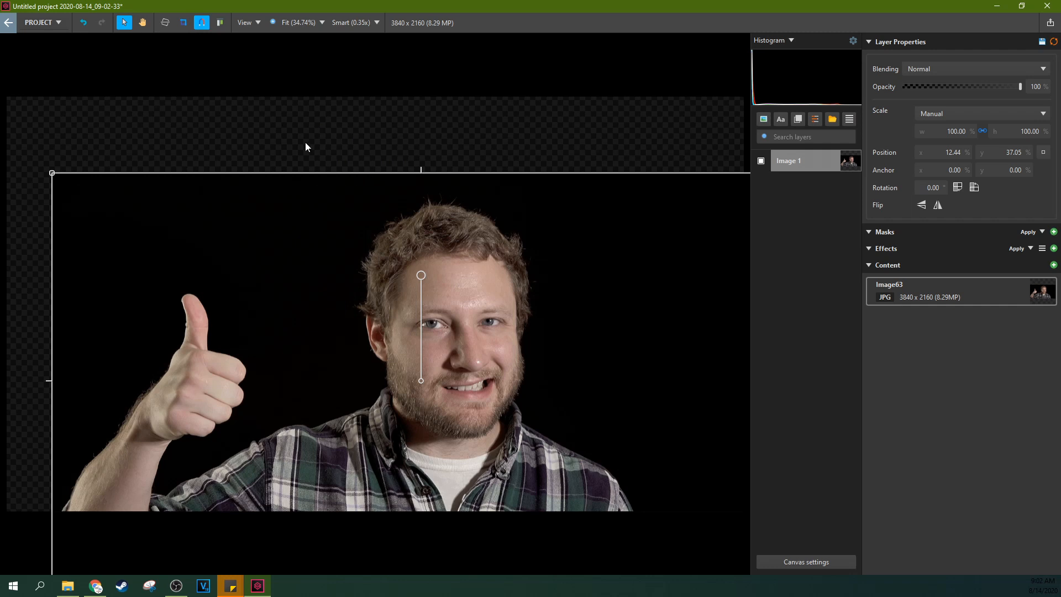
{"action": "left_click_drag", "start_coordinate": [379, 213], "coordinate": [308, 161]}
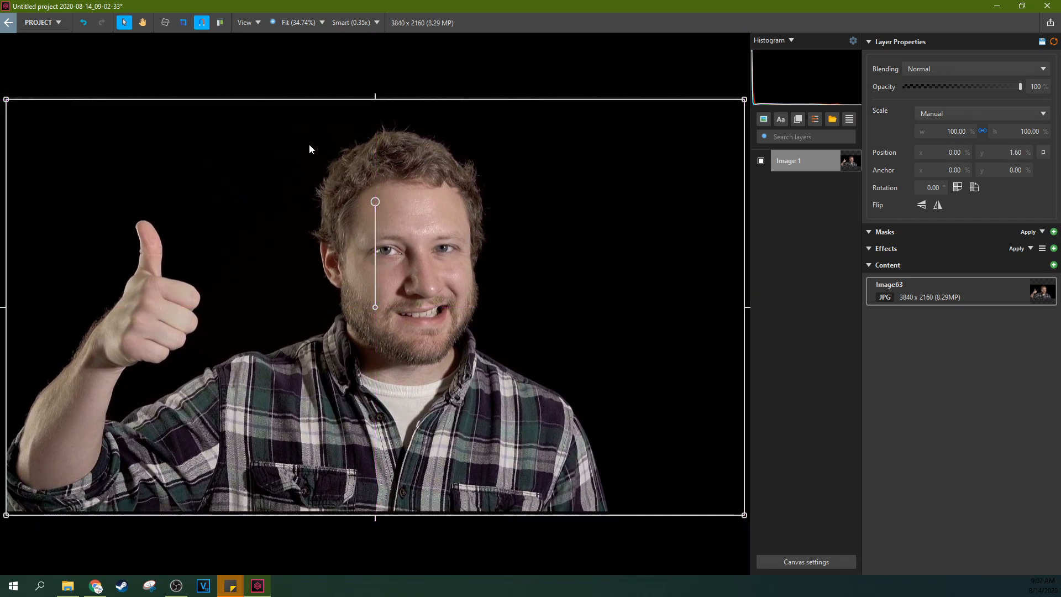
{"action": "left_click_drag", "start_coordinate": [251, 126], "coordinate": [286, 139]}
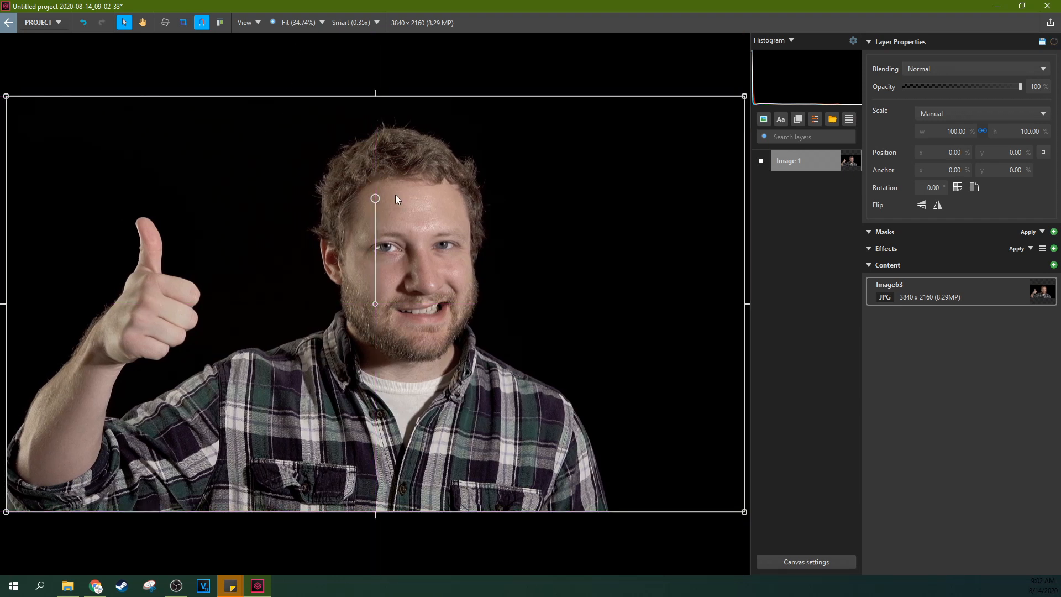
Crop the canvas with a custom aspect ratio to about 1416 x 735 around the face, and undo the crop
{"action": "left_click", "coordinate": [182, 24]}
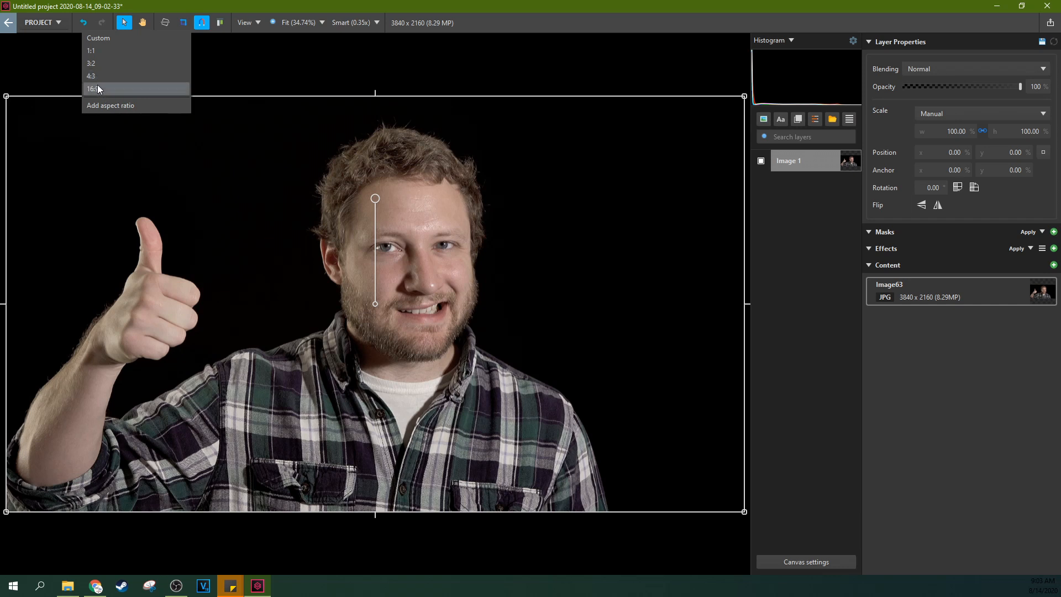
{"action": "left_click", "coordinate": [98, 39]}
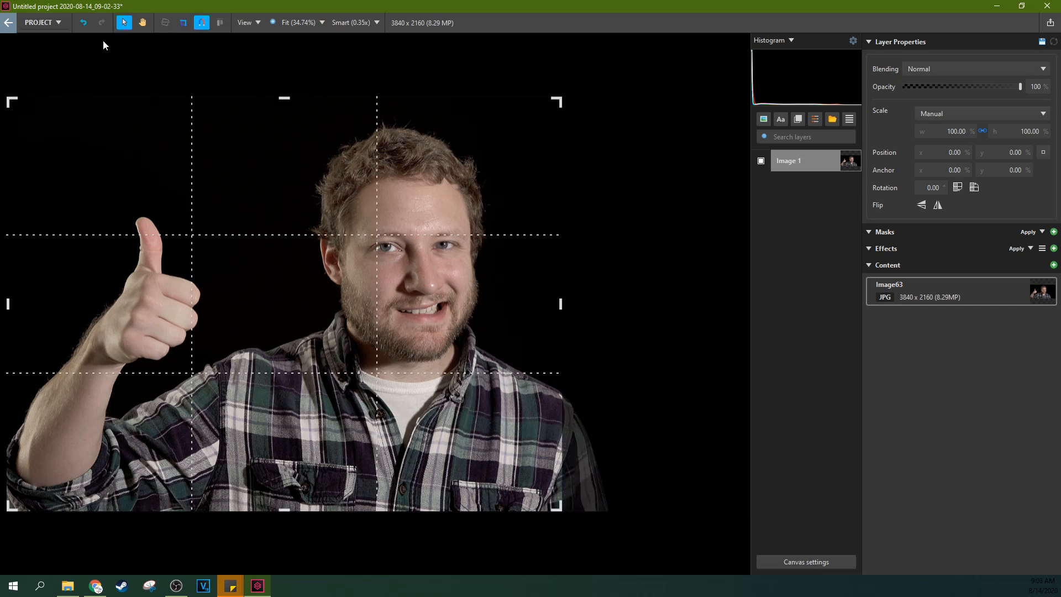
{"action": "left_click_drag", "start_coordinate": [11, 101], "coordinate": [293, 371]}
{"action": "left_click_drag", "start_coordinate": [379, 393], "coordinate": [356, 218]}
{"action": "key", "text": "Return"}
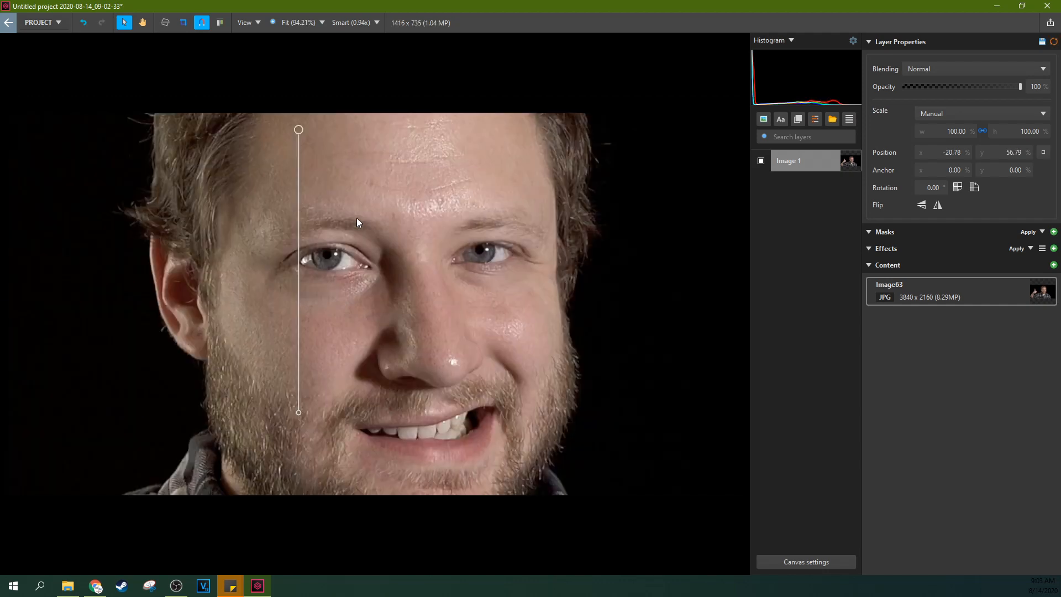
{"action": "key", "text": "ctrl+z"}
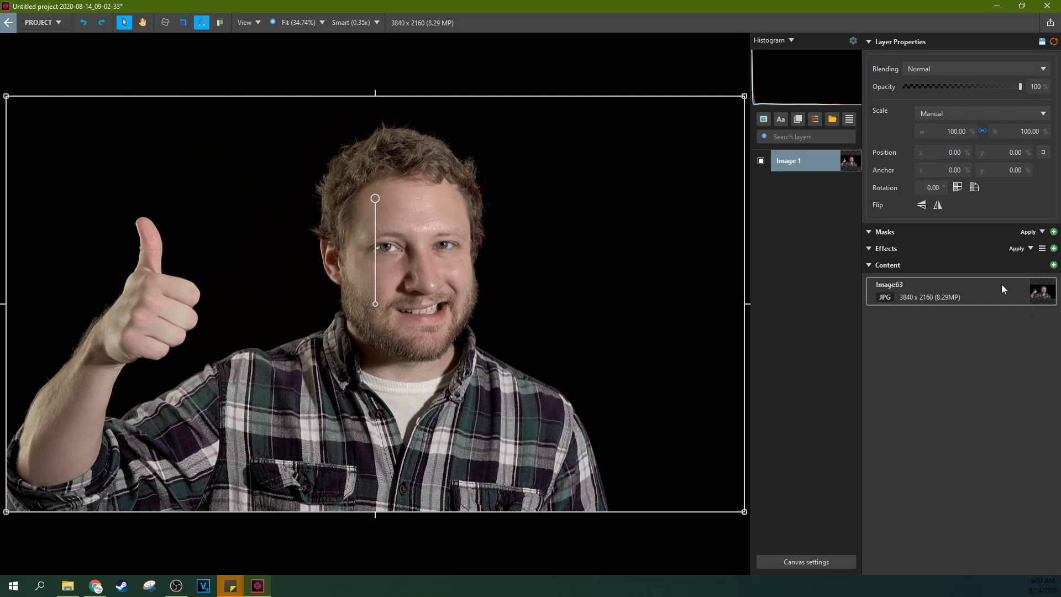
Collapse the Content section of the image layer's properties
{"action": "left_click", "coordinate": [866, 226]}
{"action": "left_click", "coordinate": [868, 267]}
{"action": "left_click", "coordinate": [868, 267]}
{"action": "left_click", "coordinate": [868, 267]}
{"action": "left_click", "coordinate": [868, 267]}
{"action": "left_click", "coordinate": [867, 267]}
{"action": "left_click", "coordinate": [867, 267]}
{"action": "left_click", "coordinate": [868, 267]}
{"action": "left_click", "coordinate": [867, 267]}
{"action": "left_click", "coordinate": [868, 265]}
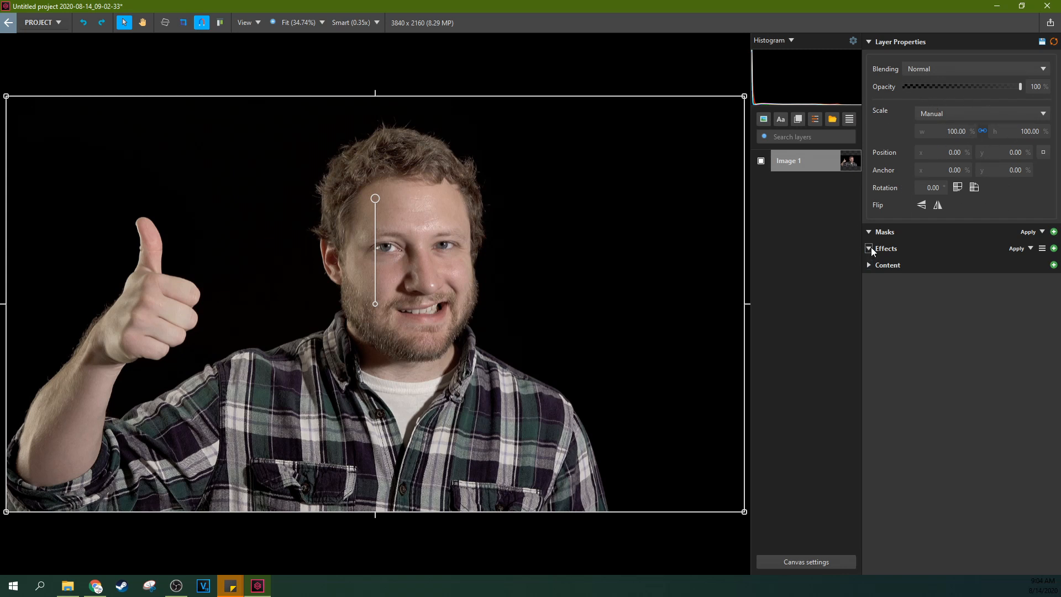
Add the Texture enhancer effect to the image layer and undo it
{"action": "left_click", "coordinate": [1053, 249]}
{"action": "type", "text": "text"}
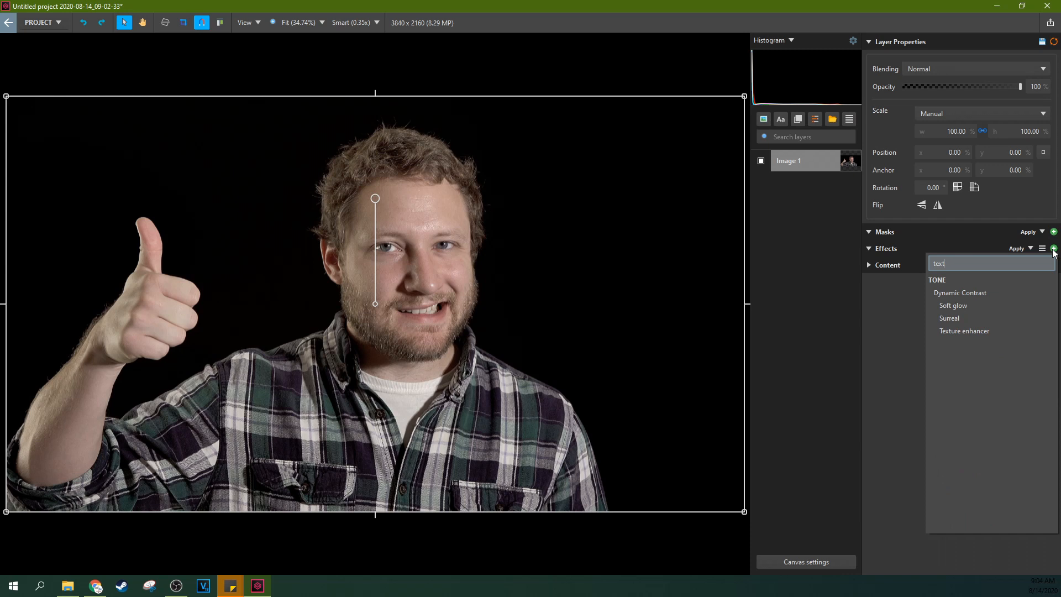
{"action": "left_click", "coordinate": [976, 329]}
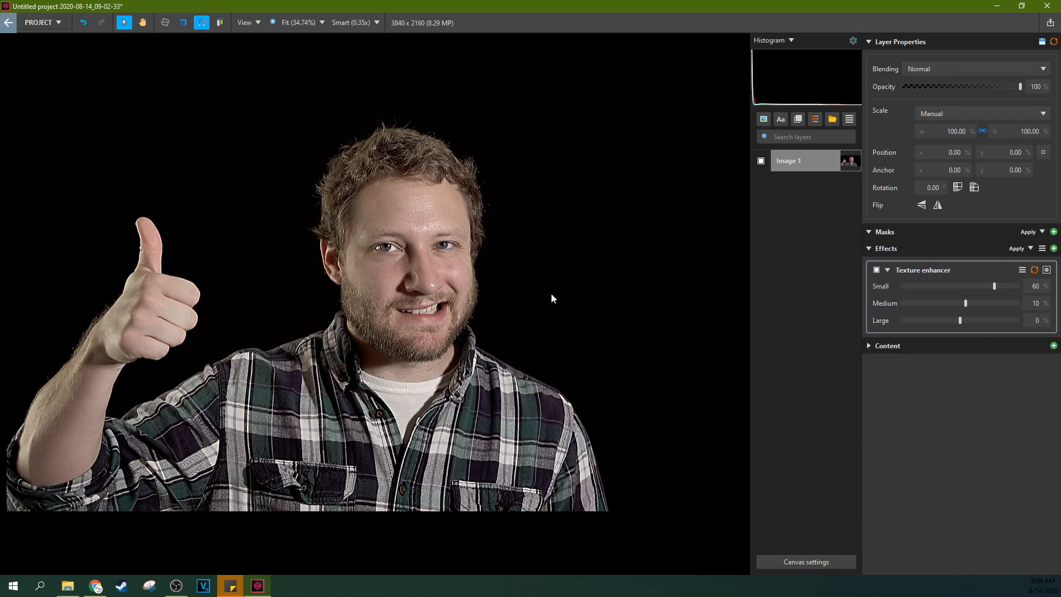
{"action": "key", "text": "ctrl+z"}
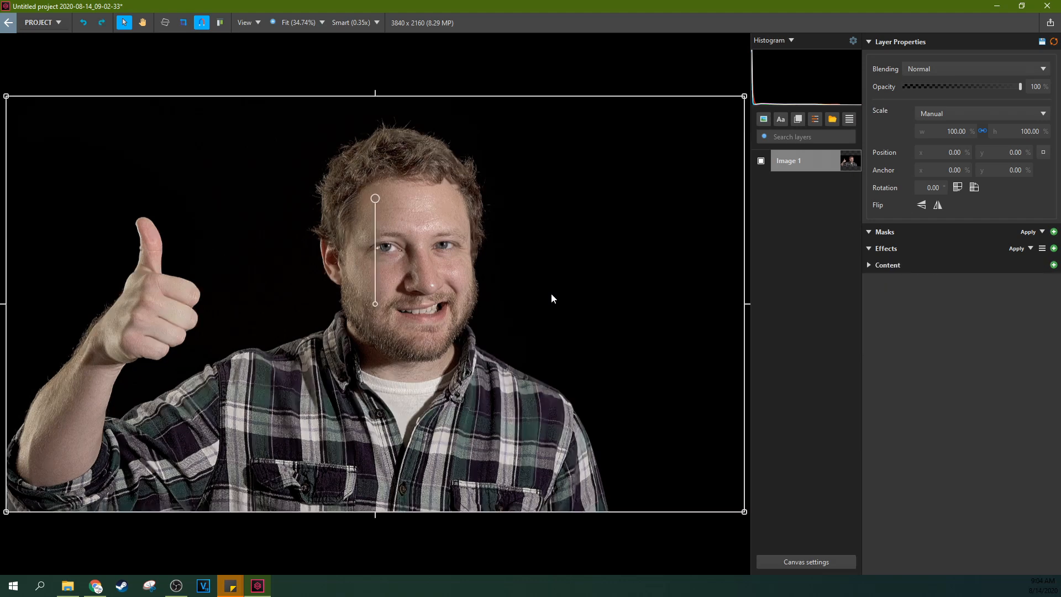
Add a Levels effect to the image layer with the input white point at 0.84 and black point at 0.03
{"action": "left_click", "coordinate": [1054, 249]}
{"action": "type", "text": "lev"}
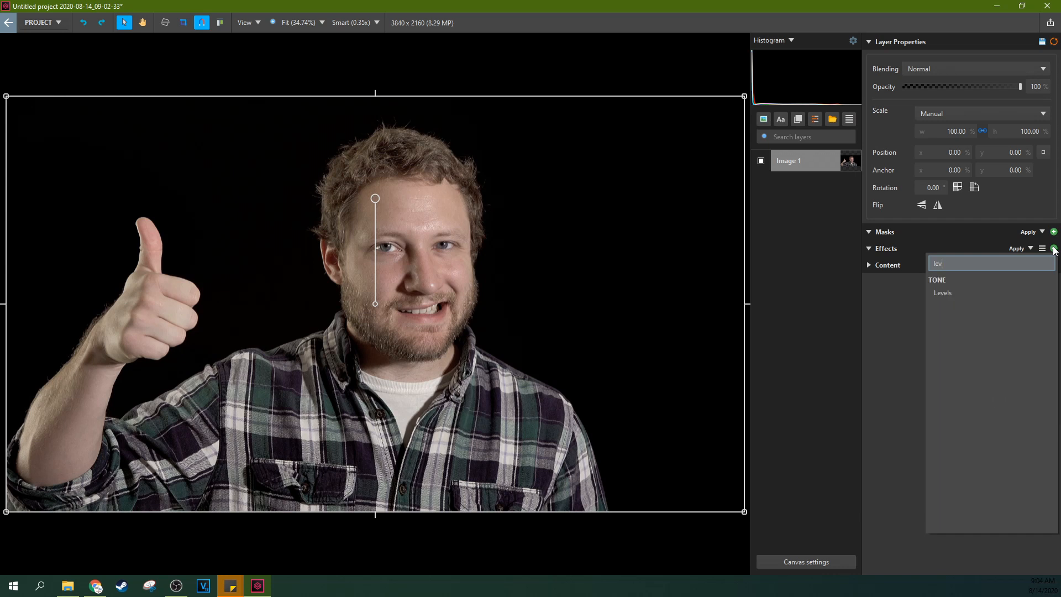
{"action": "left_click", "coordinate": [936, 297]}
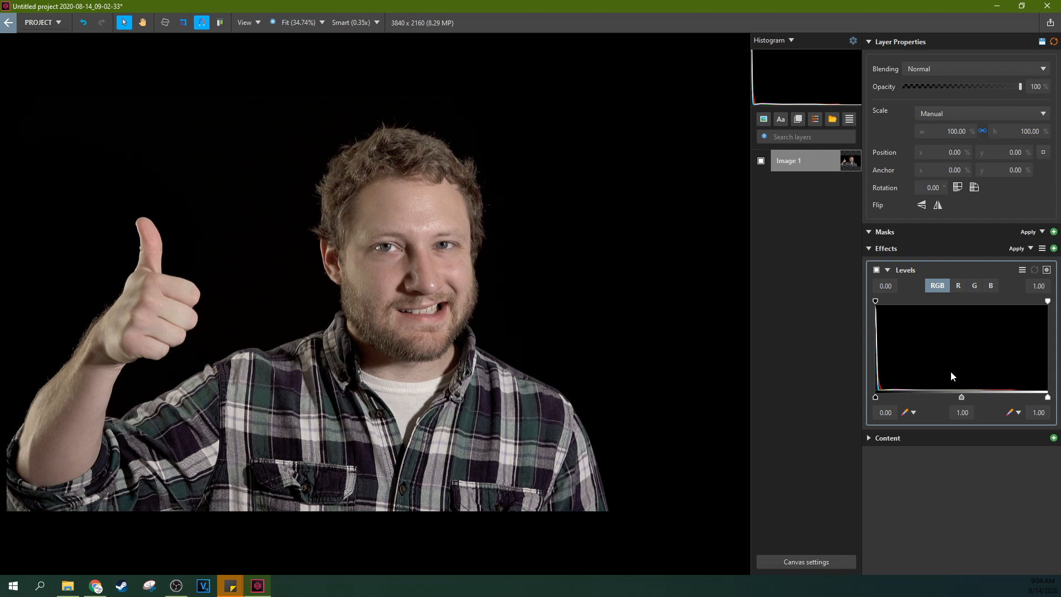
{"action": "left_click_drag", "start_coordinate": [1048, 397], "coordinate": [1018, 397]}
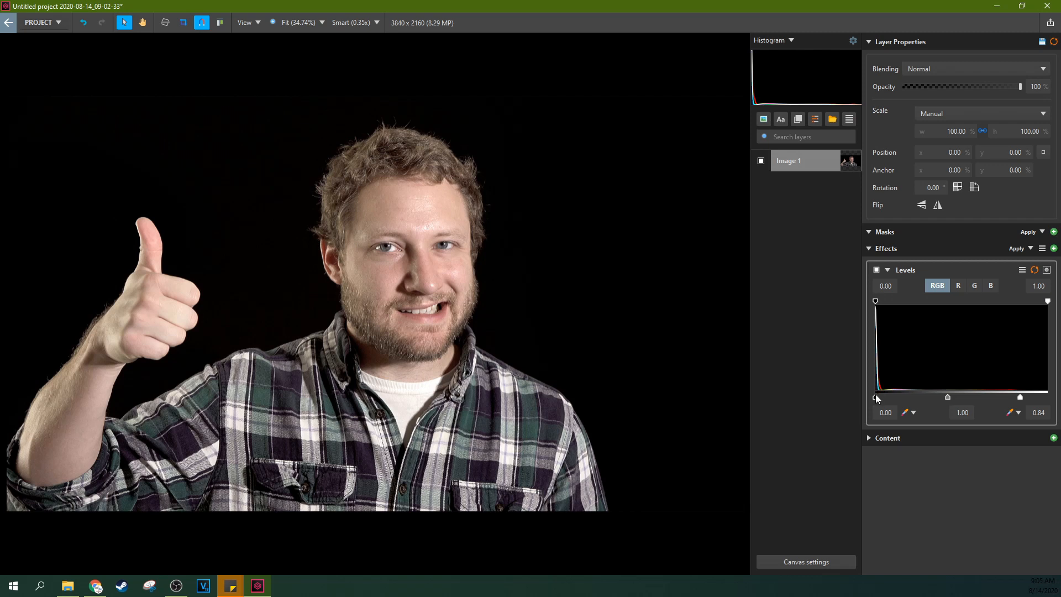
{"action": "mouse_move", "coordinate": [875, 397]}
{"action": "left_mouse_down"}
{"action": "mouse_move", "coordinate": [892, 395]}
{"action": "mouse_move", "coordinate": [867, 399]}
{"action": "mouse_move", "coordinate": [880, 398]}
{"action": "left_mouse_up"}
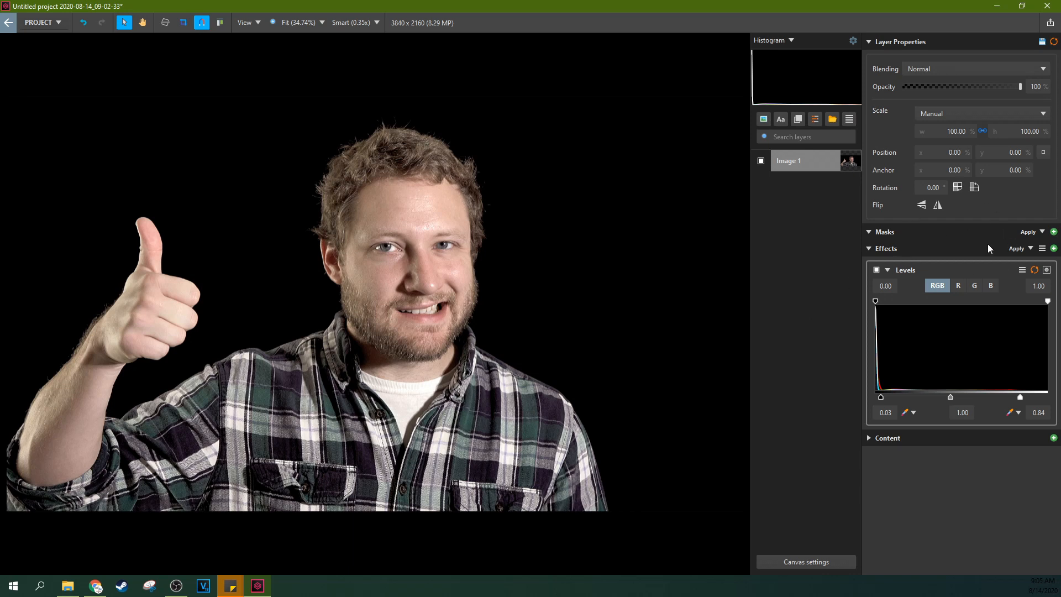
Add the Skin Retouch effect to the image layer and collapse the Levels settings
{"action": "left_click", "coordinate": [1052, 248]}
{"action": "type", "text": "skin"}
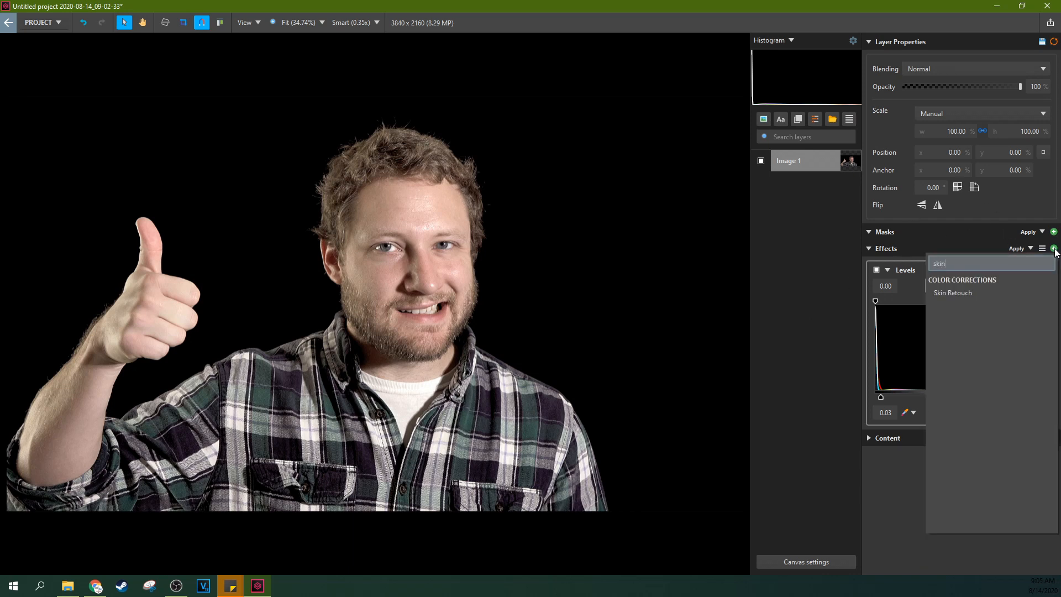
{"action": "left_click", "coordinate": [1007, 294]}
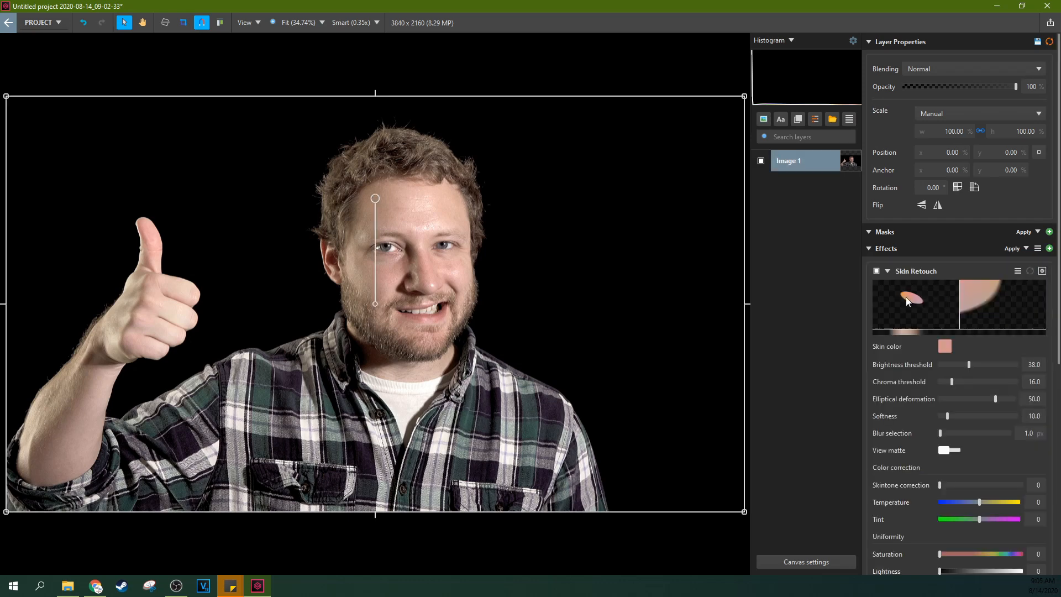
{"action": "scroll", "coordinate": [949, 417], "scroll_direction": "down", "scroll_amount": 6}
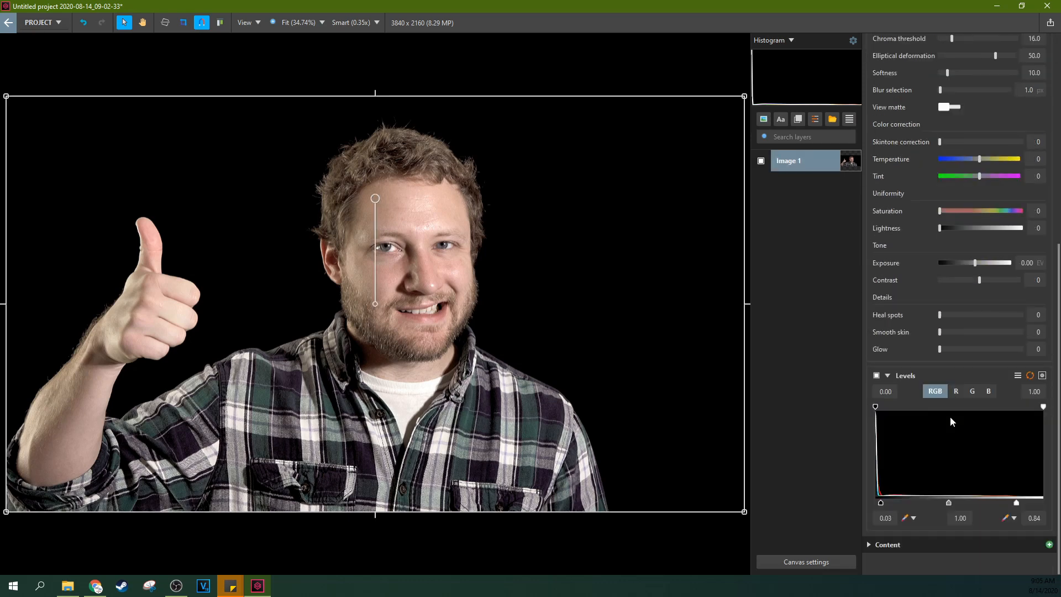
{"action": "scroll", "coordinate": [950, 419], "scroll_direction": "up", "scroll_amount": 1}
{"action": "scroll", "coordinate": [950, 419], "scroll_direction": "down", "scroll_amount": 1}
{"action": "left_click", "coordinate": [886, 375]}
{"action": "left_click", "coordinate": [887, 375]}
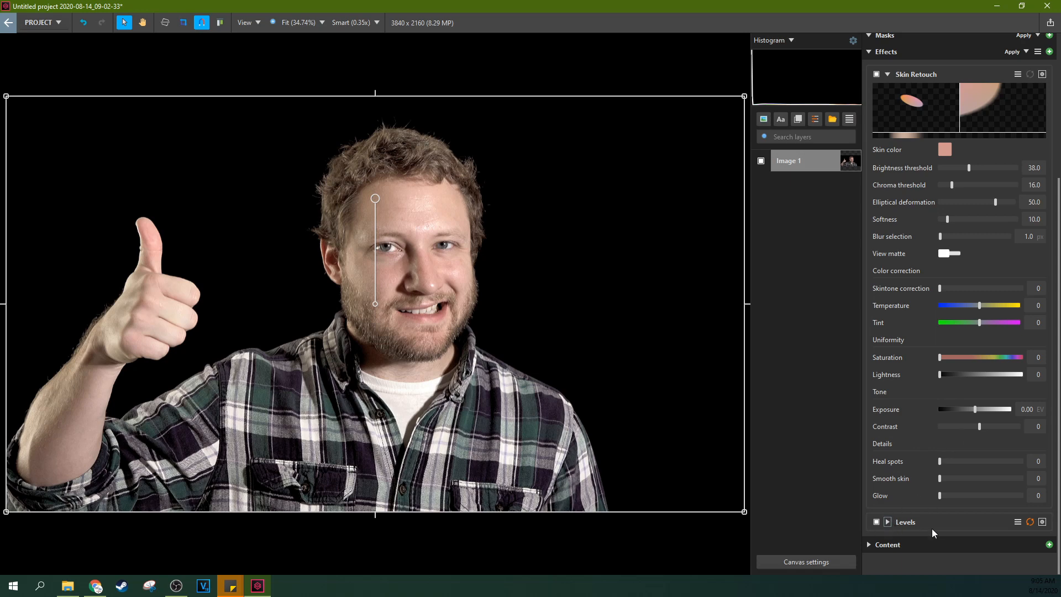
Set the Skin Retouch skin color to C09789 by sampling the man's forehead
{"action": "scroll", "coordinate": [919, 499], "scroll_direction": "up", "scroll_amount": 4}
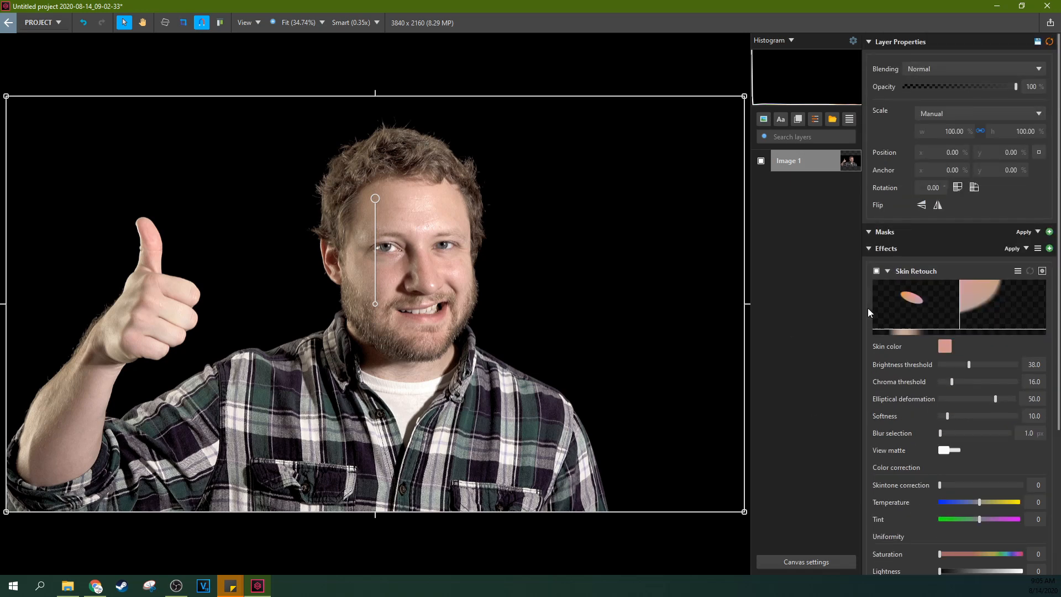
{"action": "left_click", "coordinate": [944, 346]}
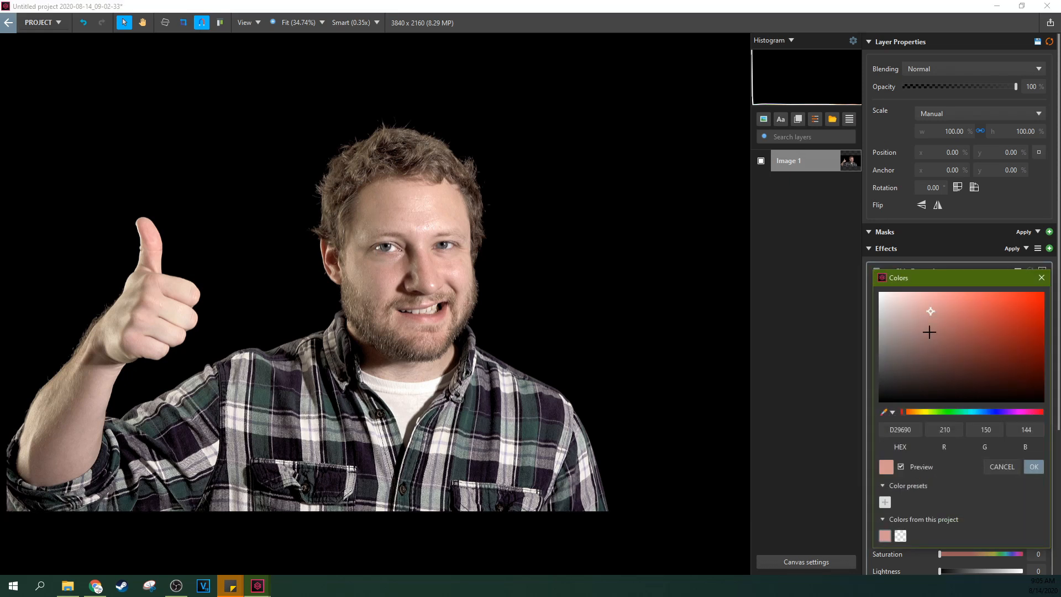
{"action": "left_click", "coordinate": [883, 413]}
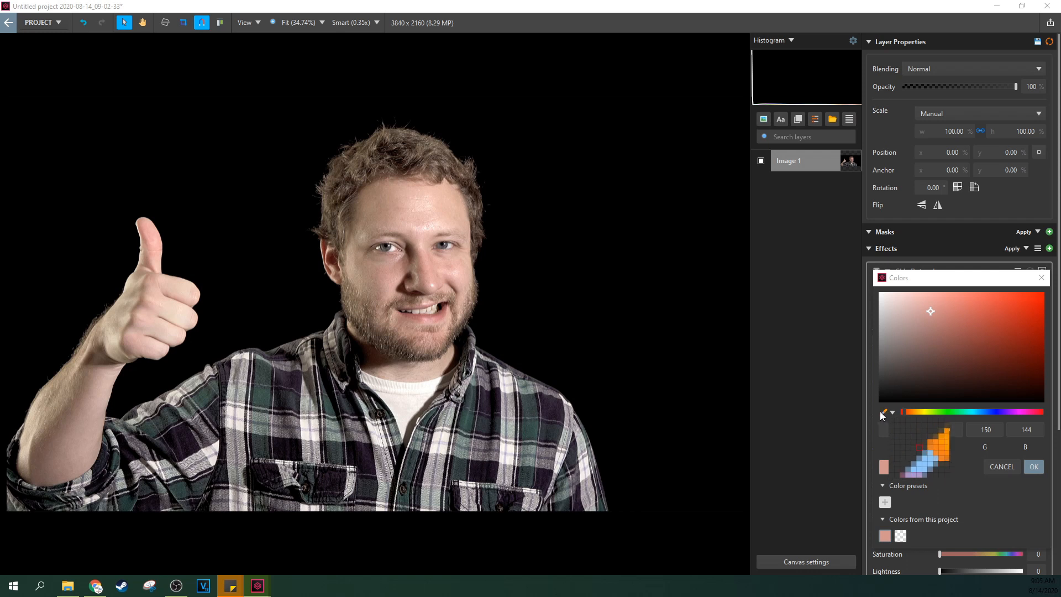
{"action": "left_click", "coordinate": [395, 207]}
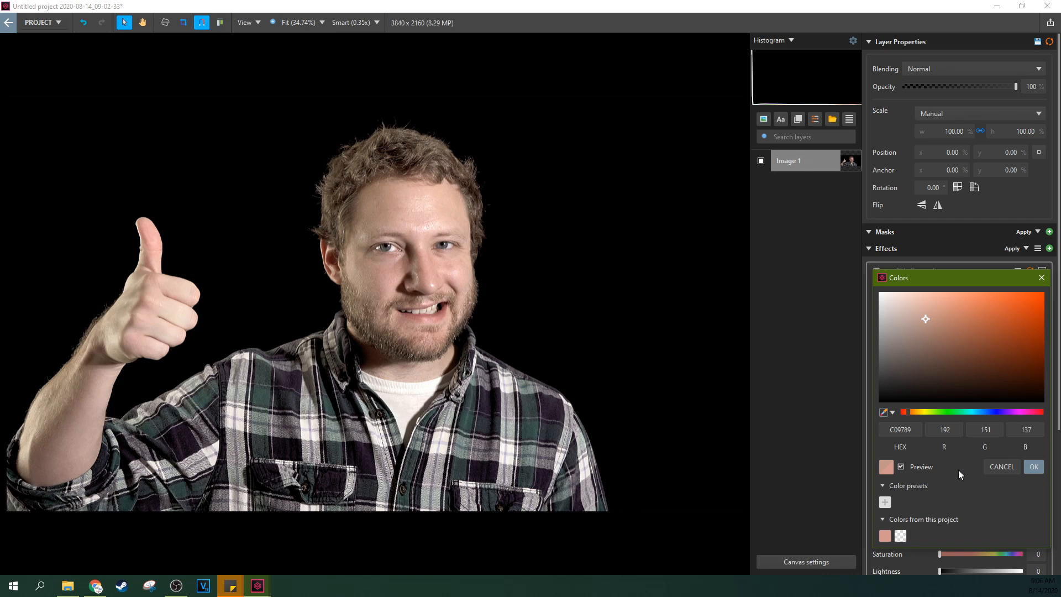
{"action": "left_click", "coordinate": [1033, 467]}
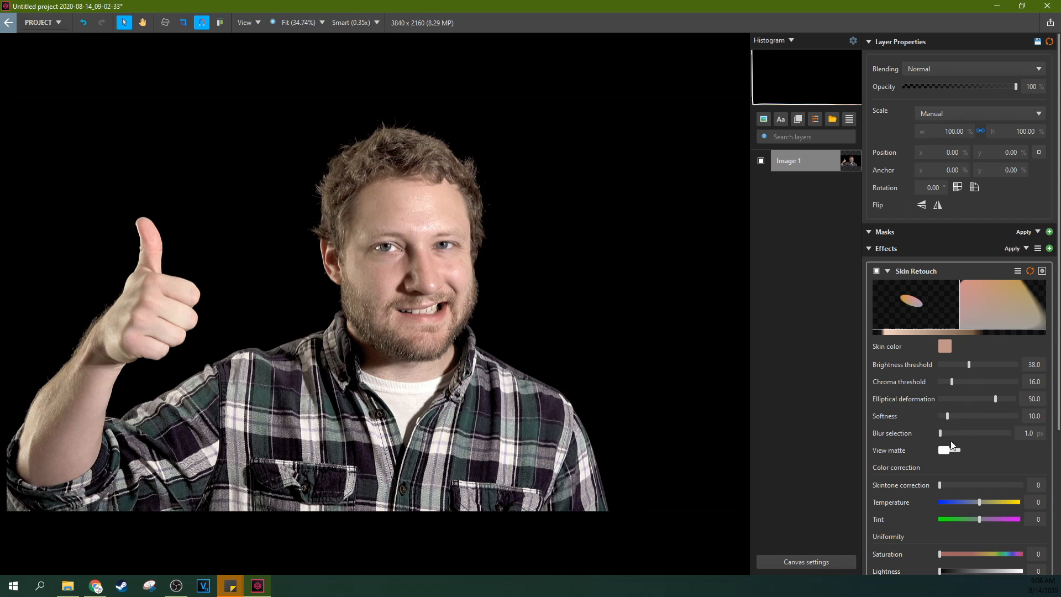
Warm the skin by raising the Skin Retouch temperature, and collapse the Effects section
{"action": "scroll", "coordinate": [970, 458], "scroll_direction": "down", "scroll_amount": 3}
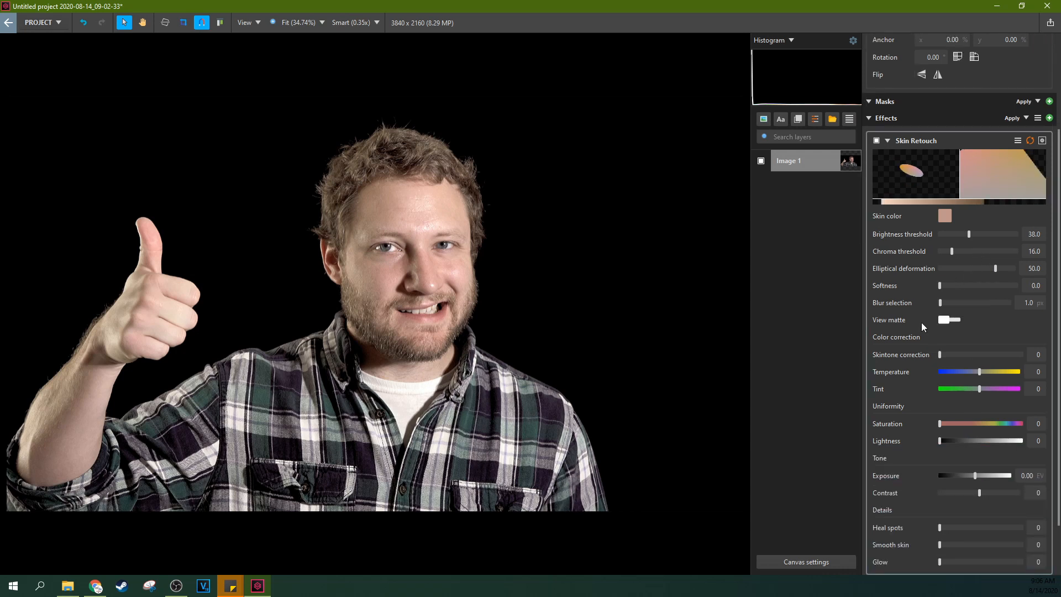
{"action": "left_click", "coordinate": [980, 370]}
{"action": "left_click_drag", "start_coordinate": [979, 370], "coordinate": [1048, 374]}
{"action": "left_click_drag", "start_coordinate": [1003, 374], "coordinate": [980, 374]}
{"action": "left_click_drag", "start_coordinate": [979, 374], "coordinate": [996, 373]}
{"action": "left_click", "coordinate": [869, 118]}
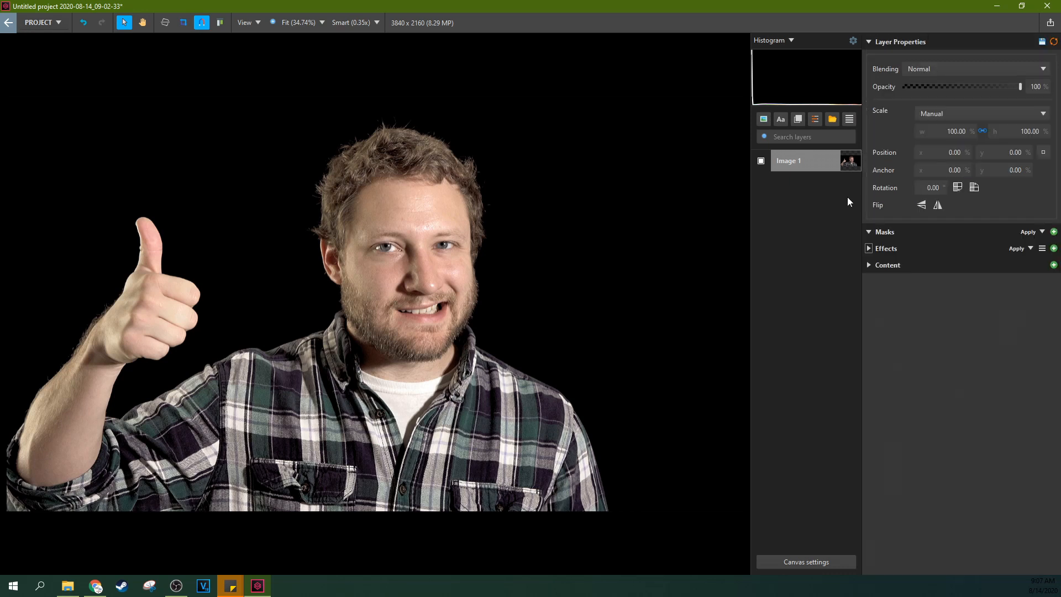
Toggle the Image 1 layer's visibility off and back on
{"action": "left_click", "coordinate": [812, 164]}
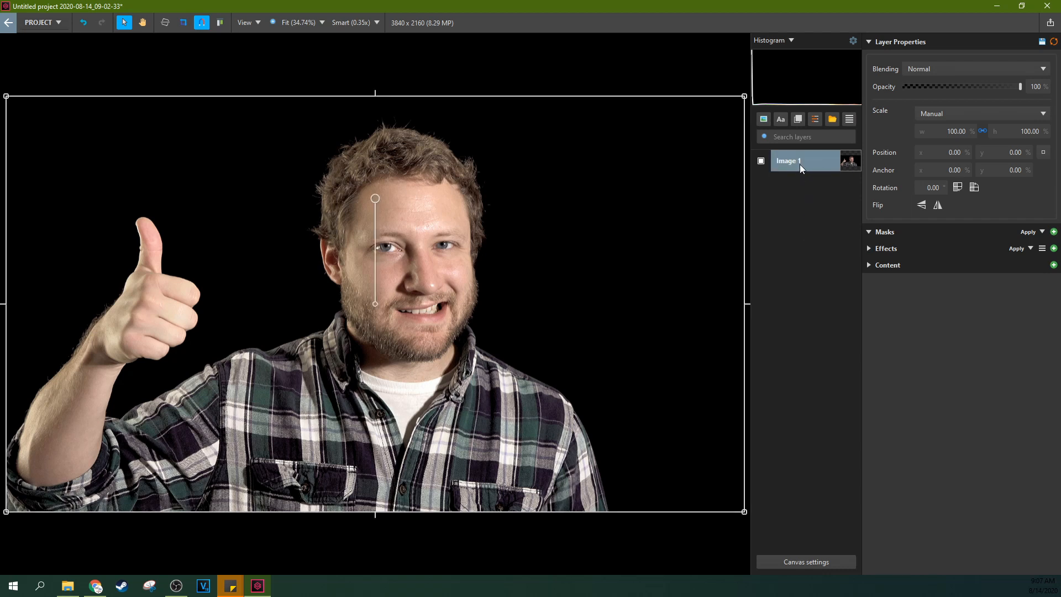
{"action": "left_click", "coordinate": [759, 161]}
{"action": "left_click", "coordinate": [761, 161]}
{"action": "left_click", "coordinate": [761, 162]}
{"action": "left_click", "coordinate": [761, 162]}
Add an adjustment layer above the Image 1 layer and select it
{"action": "left_click", "coordinate": [815, 124]}
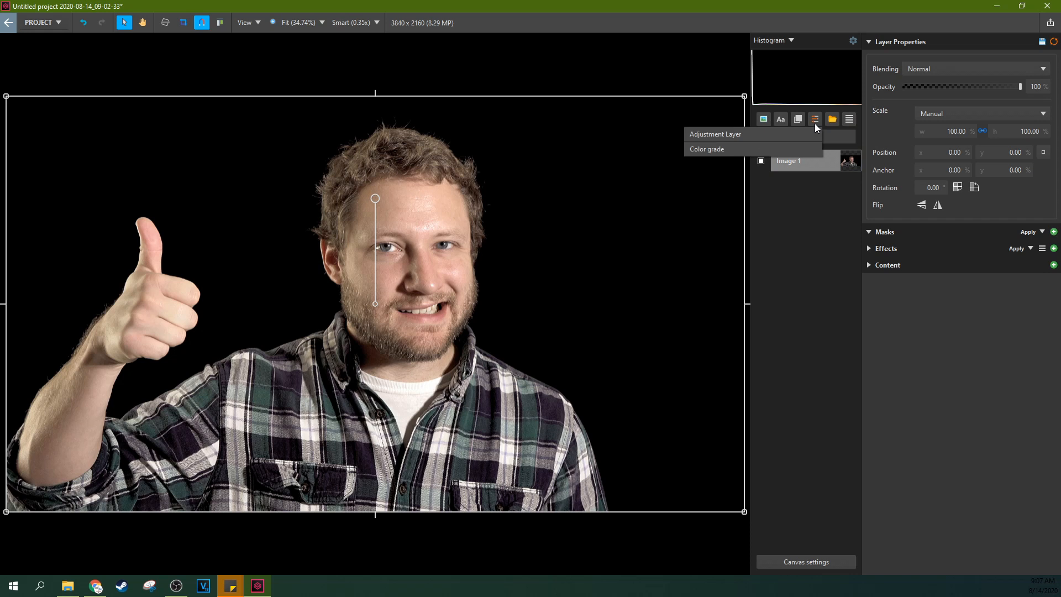
{"action": "left_click", "coordinate": [797, 133]}
{"action": "left_click", "coordinate": [810, 161]}
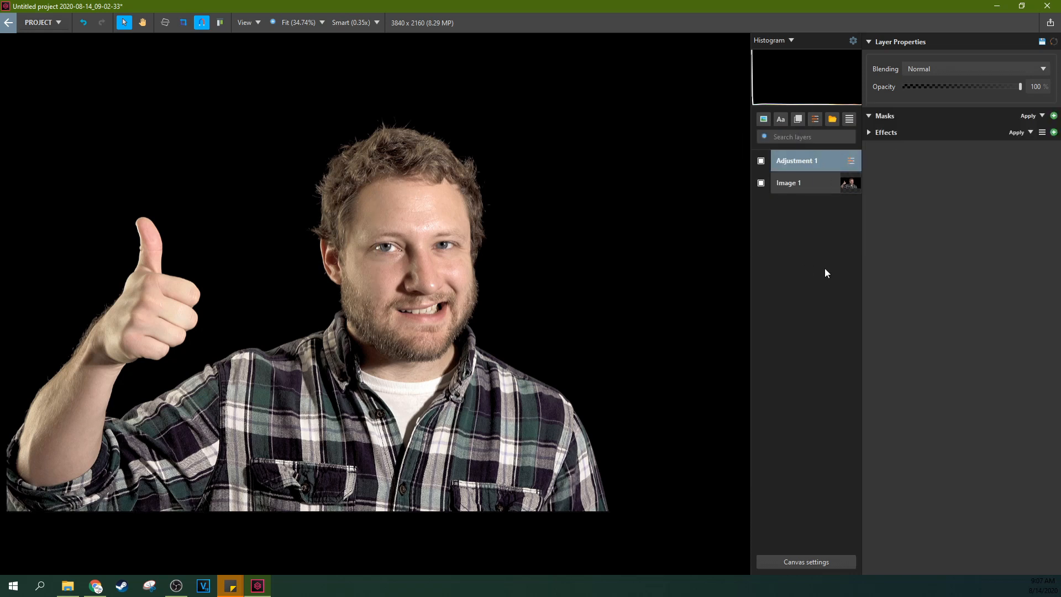
Add a Gaussian Blur effect with a radius of 46.8 px to the adjustment layer
{"action": "left_click", "coordinate": [870, 132]}
{"action": "left_click", "coordinate": [1053, 132]}
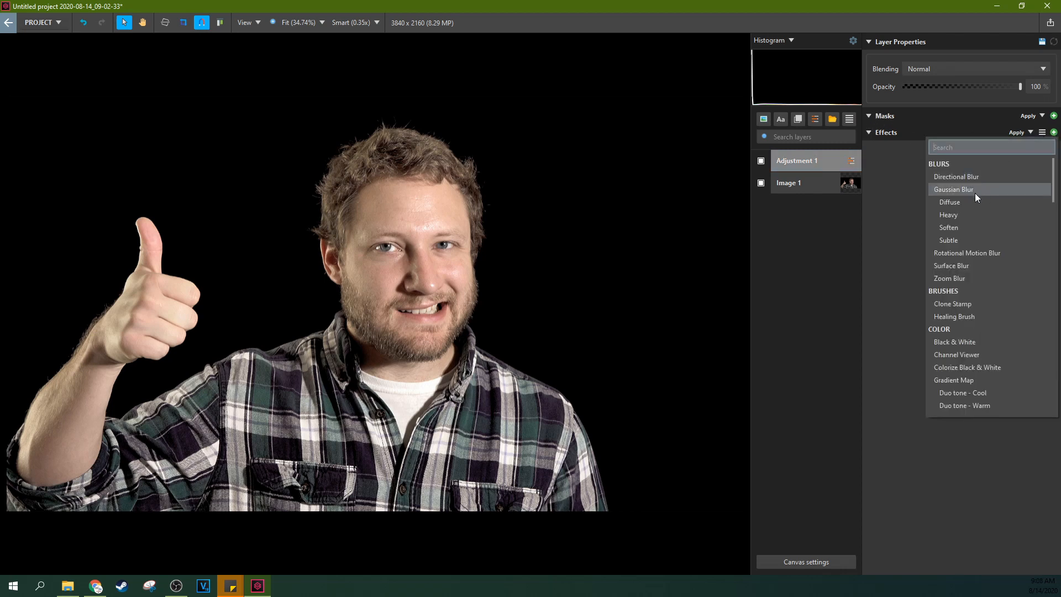
{"action": "left_click", "coordinate": [976, 197]}
{"action": "mouse_move", "coordinate": [922, 170]}
{"action": "left_mouse_down"}
{"action": "mouse_move", "coordinate": [944, 168]}
{"action": "mouse_move", "coordinate": [917, 173]}
{"action": "mouse_move", "coordinate": [929, 175]}
{"action": "left_mouse_up"}
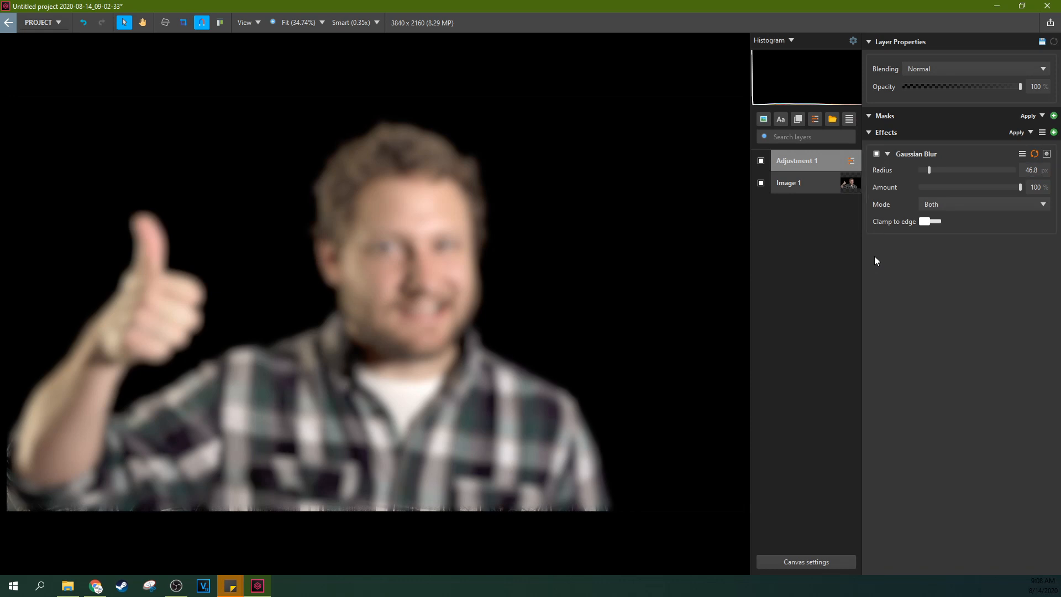
Place the adjustment layer below Image 1, return it above the image, and select it
{"action": "left_click", "coordinate": [820, 217]}
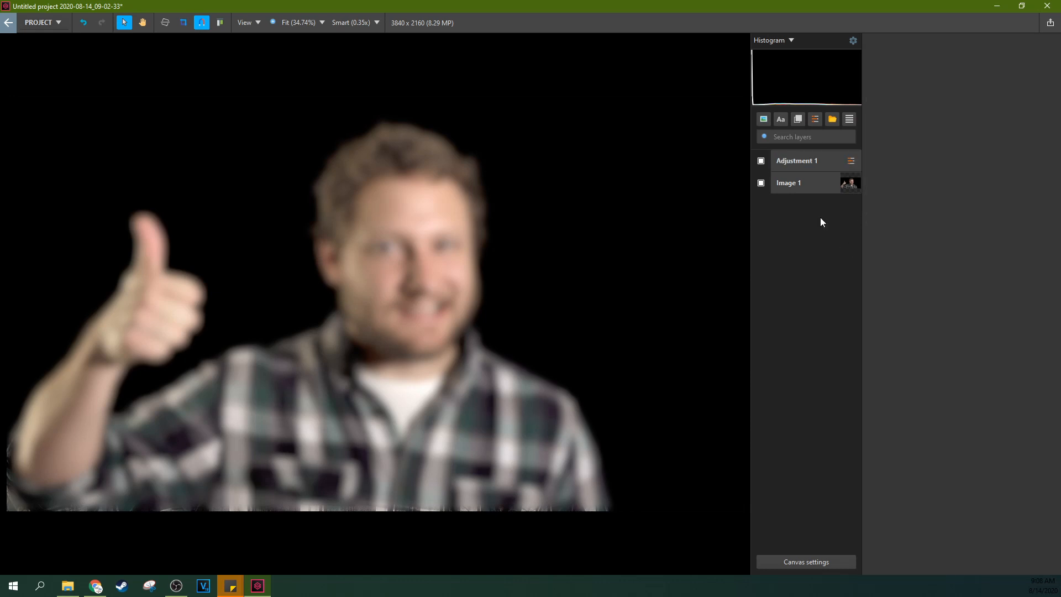
{"action": "left_click_drag", "start_coordinate": [816, 172], "coordinate": [809, 155]}
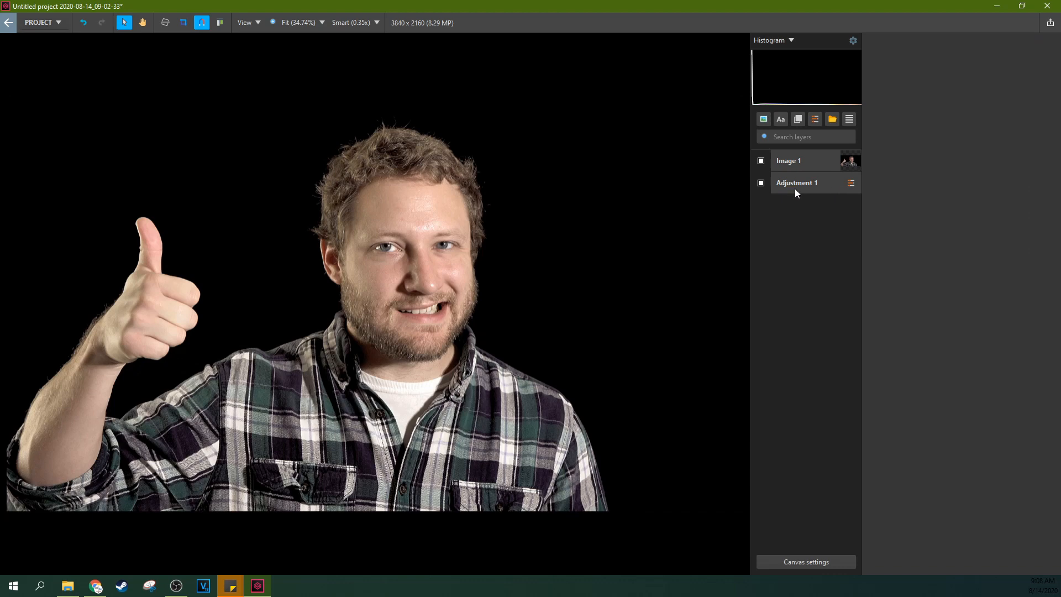
{"action": "left_click_drag", "start_coordinate": [796, 163], "coordinate": [798, 185]}
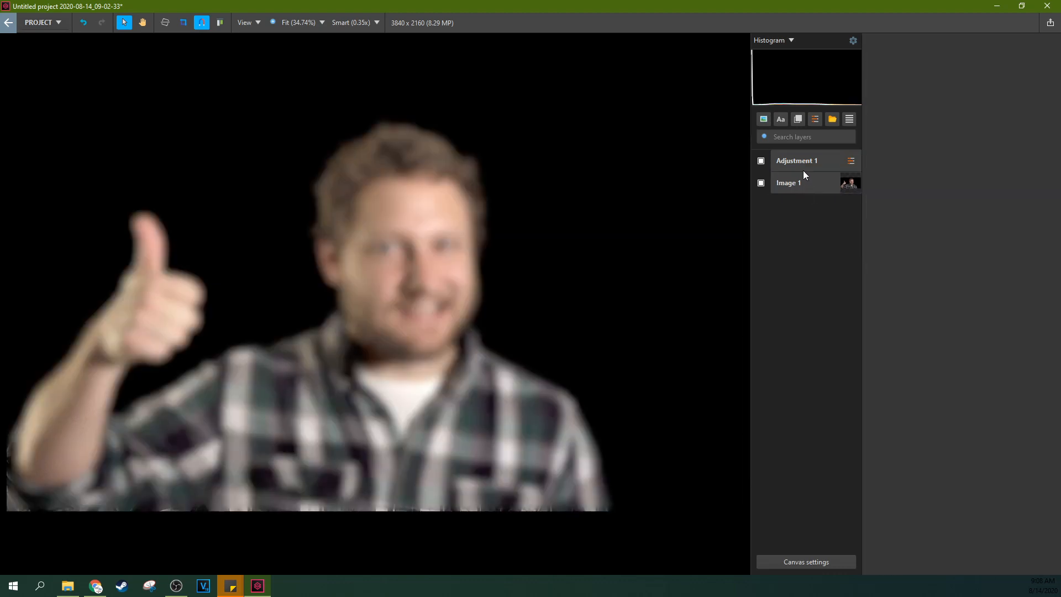
{"action": "left_click", "coordinate": [804, 166]}
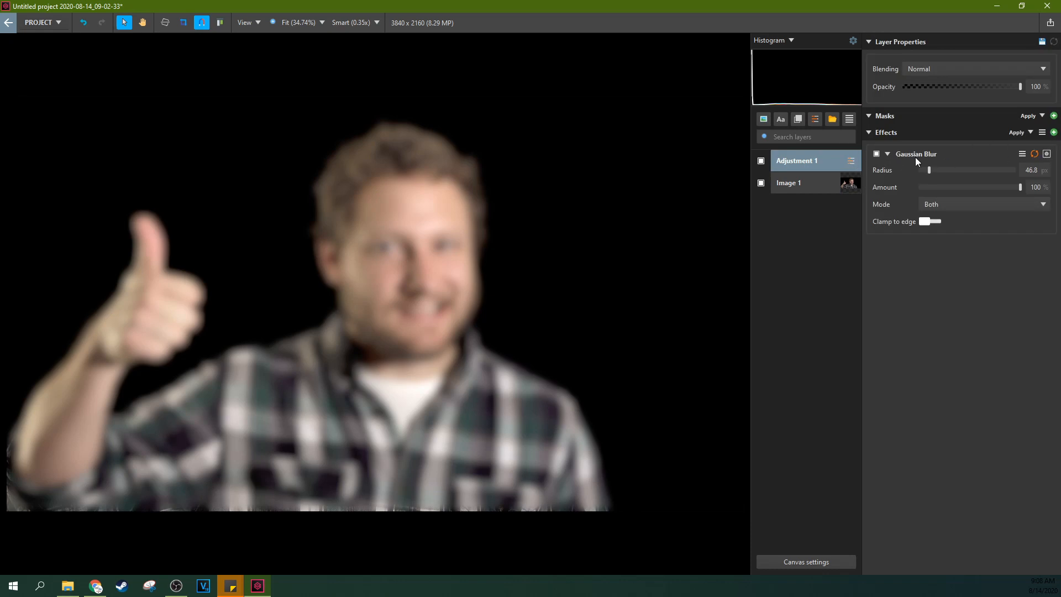
Reset the adjustment layer's Gaussian Blur to its defaults and increase its radius to 353.8 px
{"action": "left_click", "coordinate": [1033, 154]}
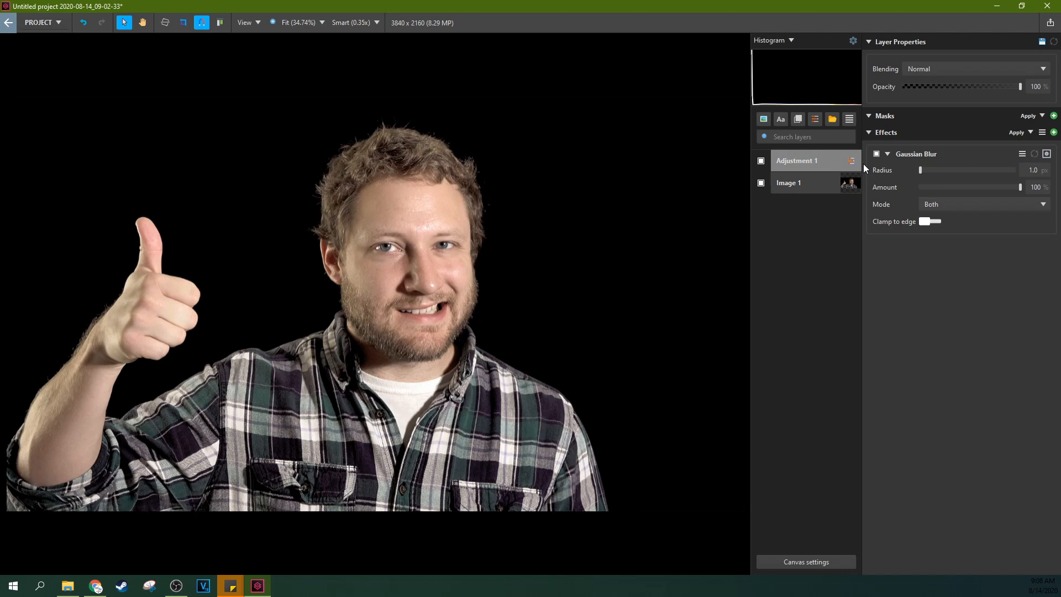
{"action": "left_click", "coordinate": [877, 154]}
{"action": "left_click", "coordinate": [877, 154]}
{"action": "left_click_drag", "start_coordinate": [920, 170], "coordinate": [986, 171]}
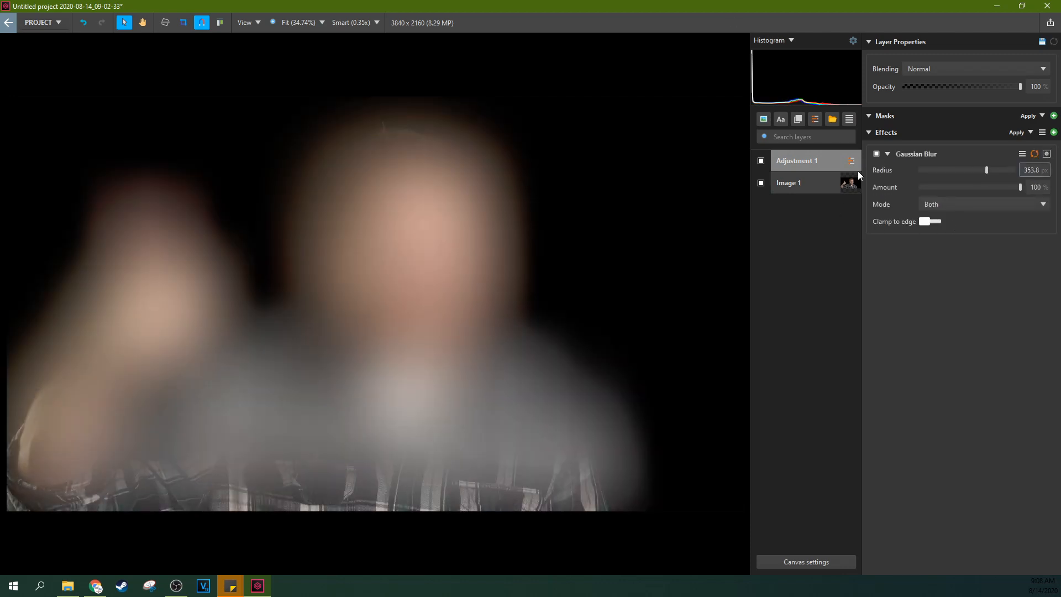
Toggle the Gaussian Blur effect off and on twice to compare the image with and without it
{"action": "left_click", "coordinate": [876, 154]}
{"action": "left_click", "coordinate": [875, 154]}
{"action": "left_click", "coordinate": [876, 154]}
{"action": "left_click", "coordinate": [876, 154]}
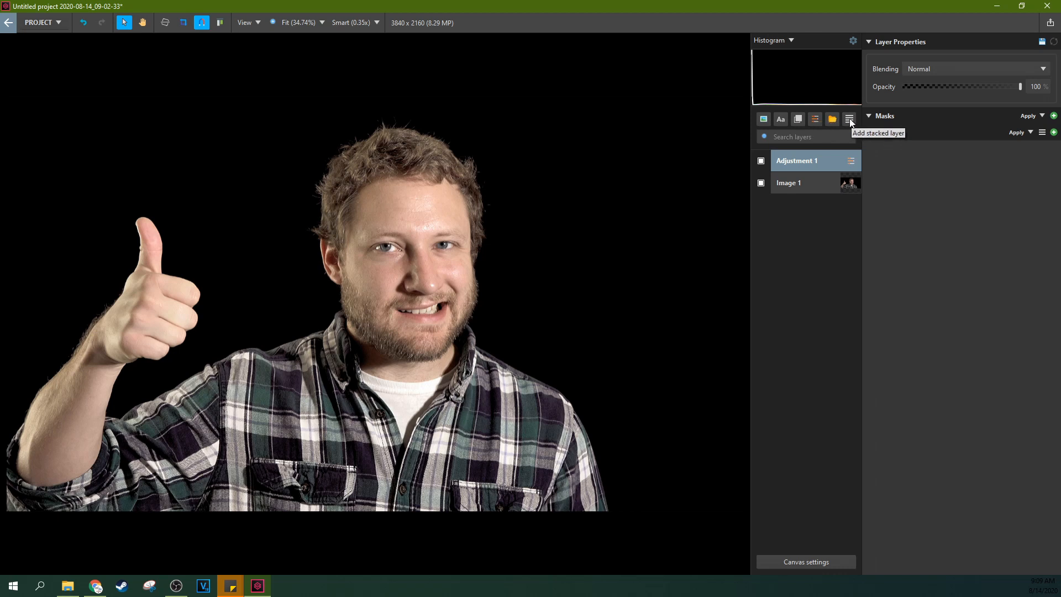
Add Bob-Ross.jpg as a new image layer above the adjustment layer
{"action": "left_click", "coordinate": [763, 121]}
{"action": "left_click", "coordinate": [788, 139]}
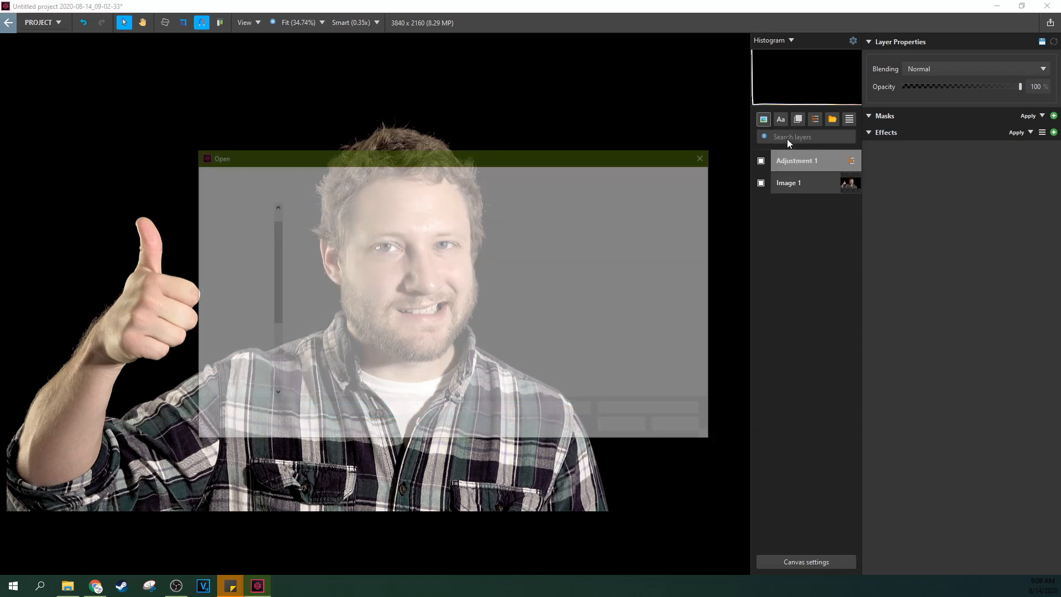
{"action": "left_click", "coordinate": [325, 254]}
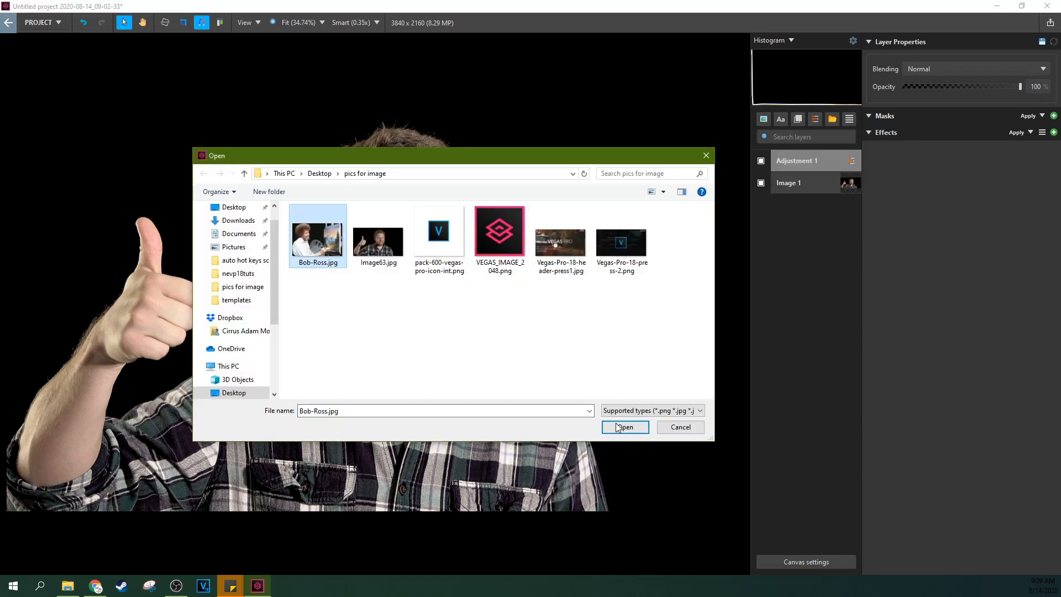
{"action": "left_click", "coordinate": [618, 425]}
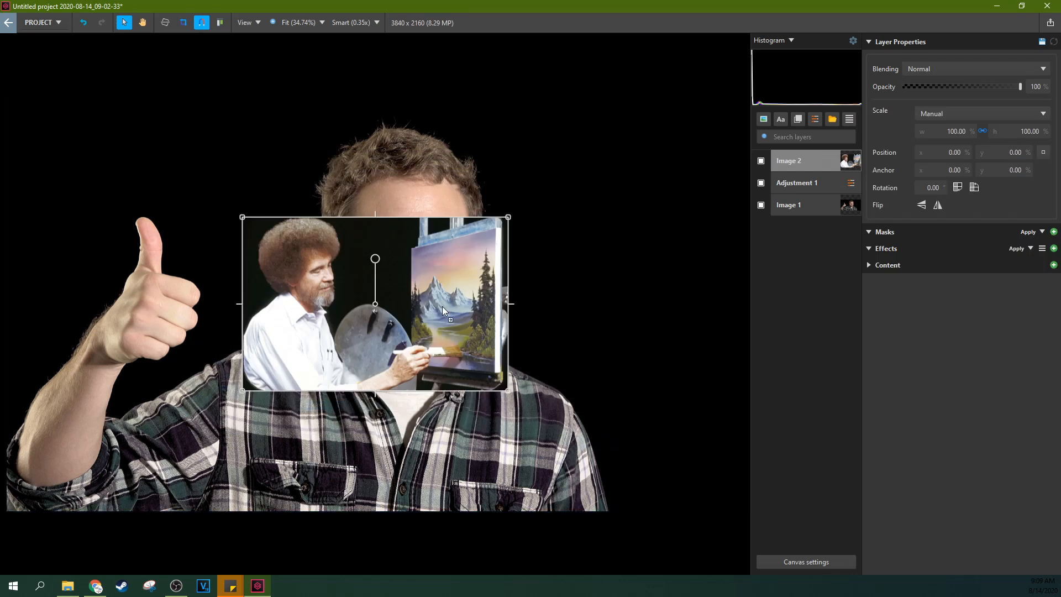
Delete the Adjustment 1 layer and select the Image 2 layer
{"action": "left_click", "coordinate": [808, 184]}
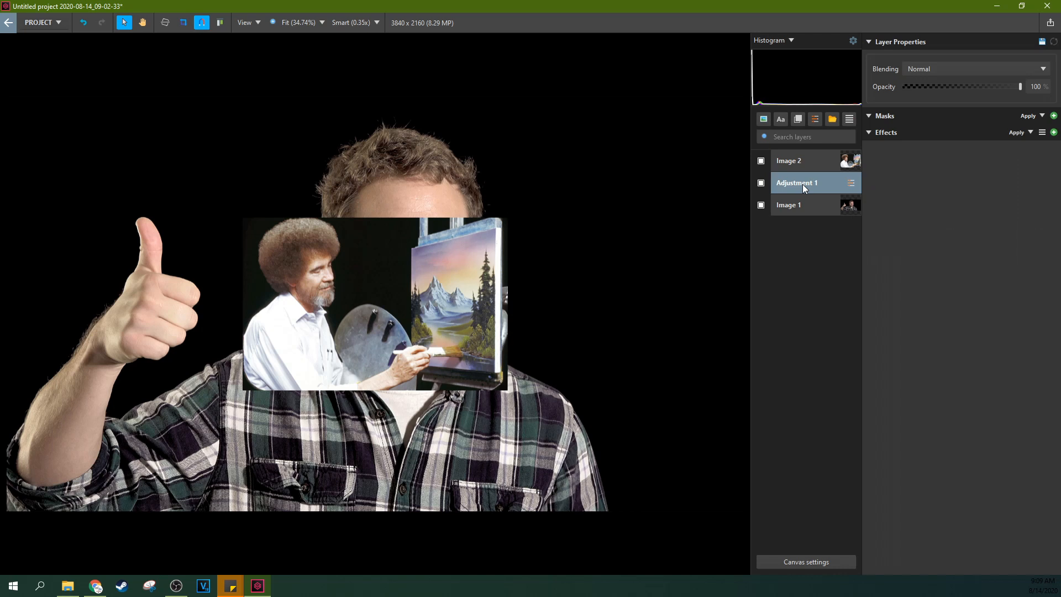
{"action": "key", "text": "Delete"}
{"action": "left_click", "coordinate": [801, 165]}
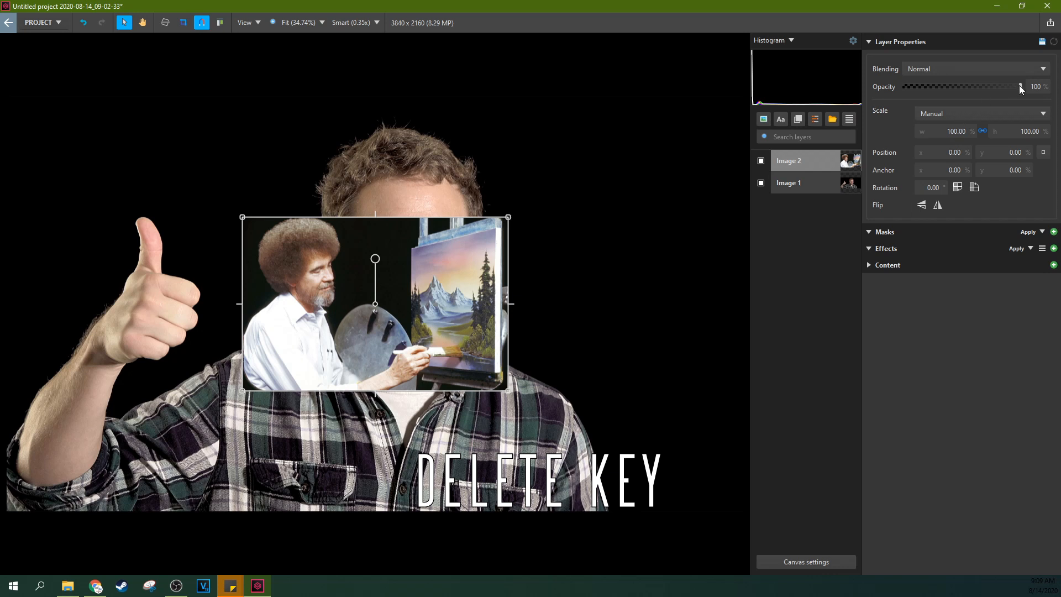
Try the Knockout and Dissolve blending modes on Image 2 while varying its opacity
{"action": "left_click_drag", "start_coordinate": [1020, 86], "coordinate": [1044, 83]}
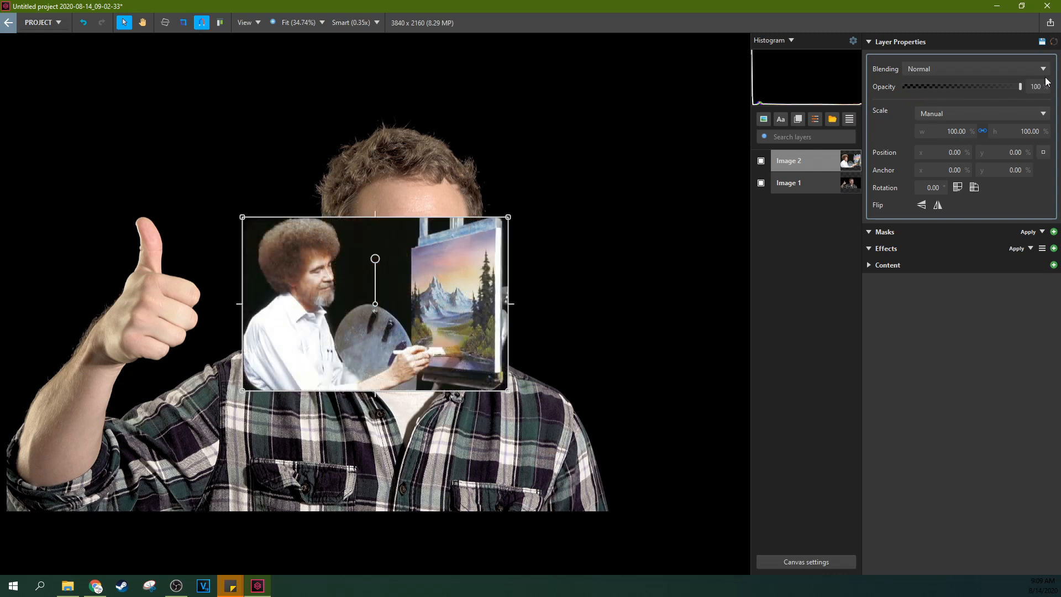
{"action": "left_click", "coordinate": [1038, 71]}
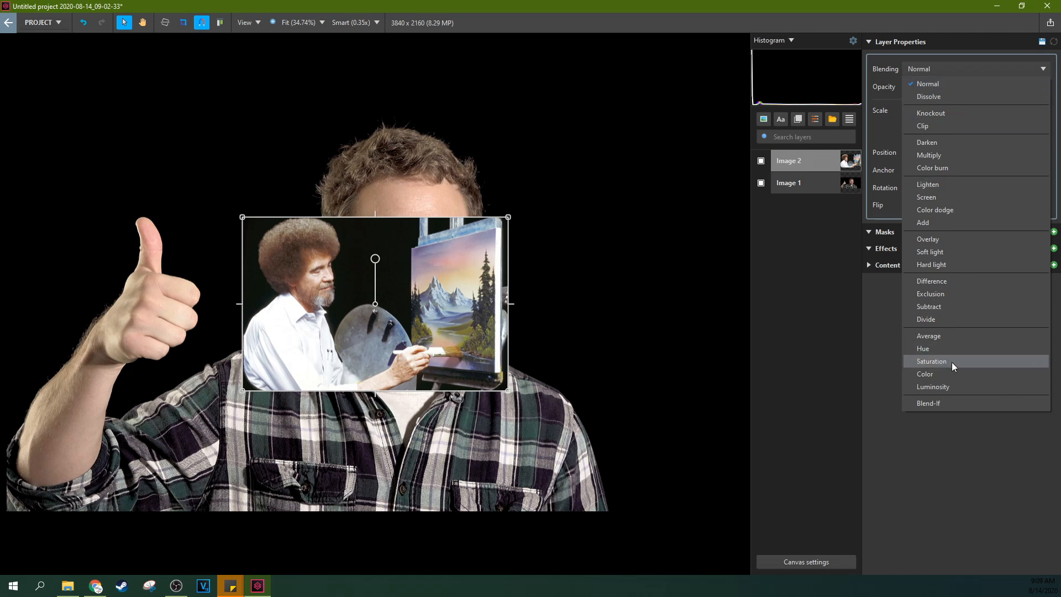
{"action": "left_click", "coordinate": [941, 113]}
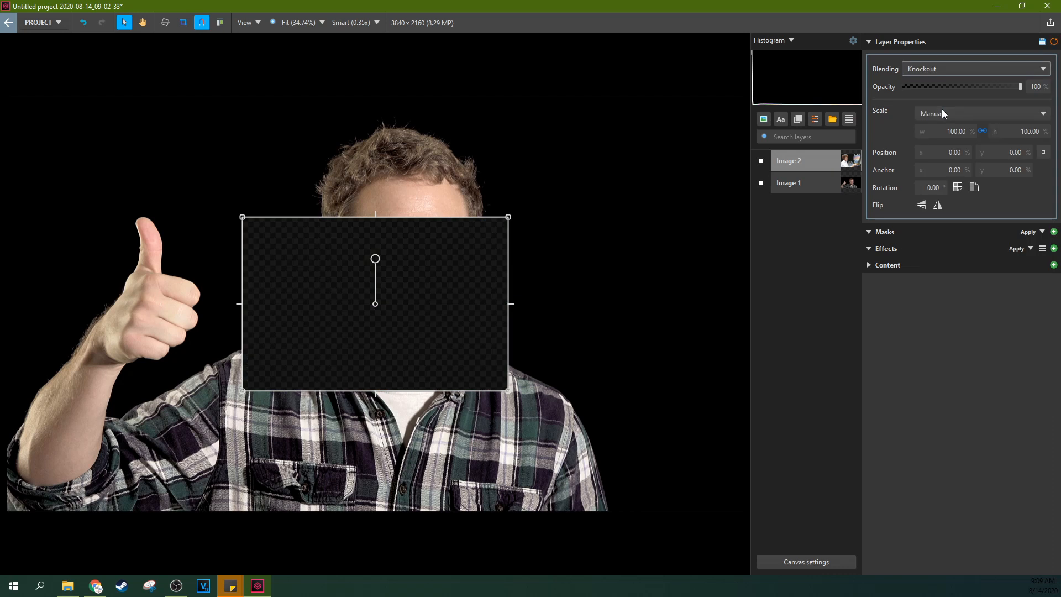
{"action": "left_click", "coordinate": [952, 71]}
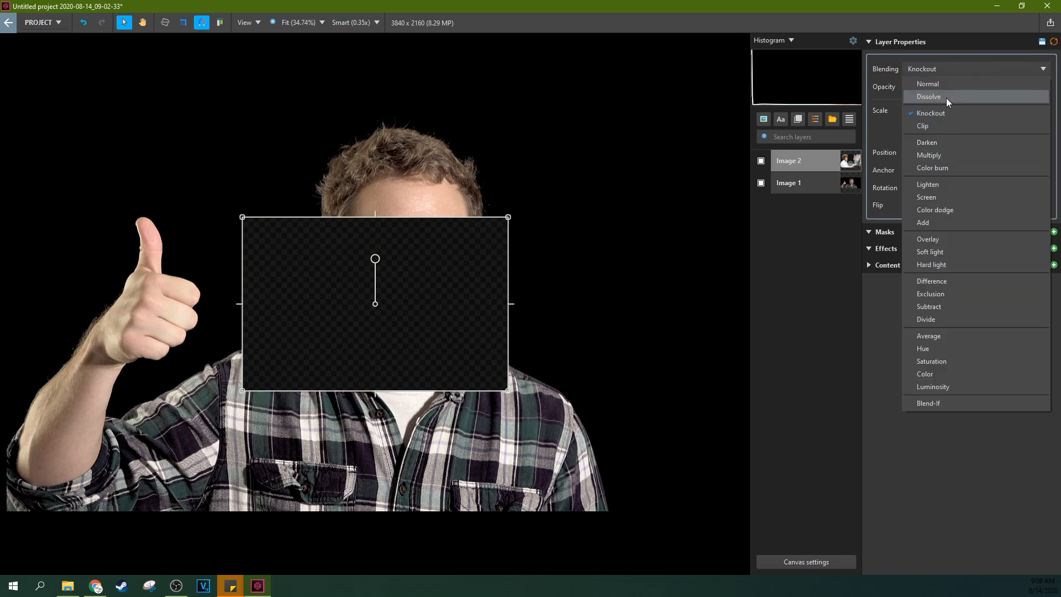
{"action": "left_click", "coordinate": [946, 97]}
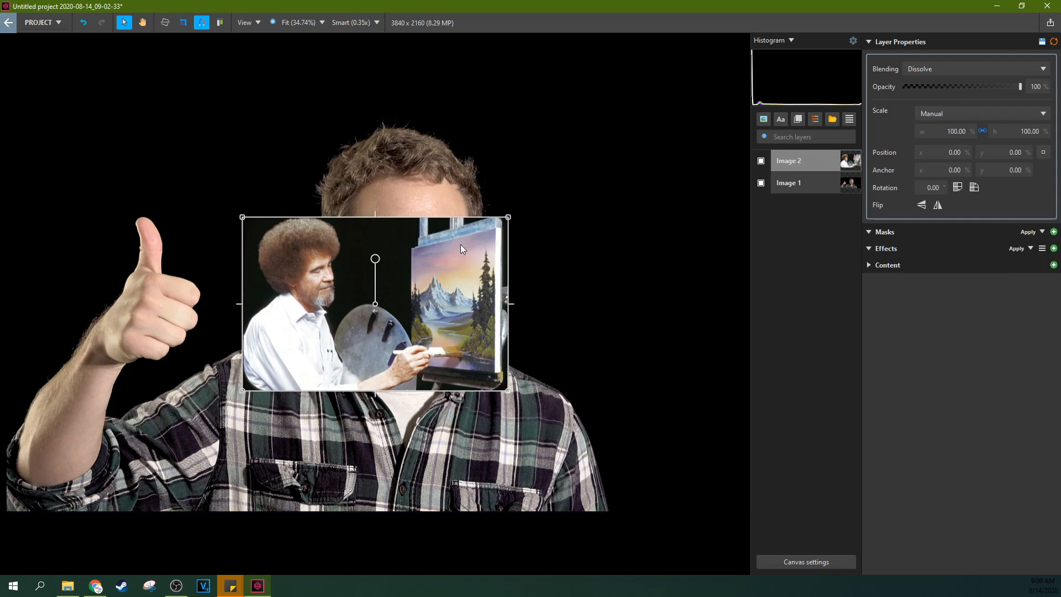
{"action": "left_click_drag", "start_coordinate": [1020, 86], "coordinate": [892, 96]}
Set Image 2's blending to Multiply and move it over the face to about -12.74% x, -24.52% y
{"action": "left_click", "coordinate": [967, 68]}
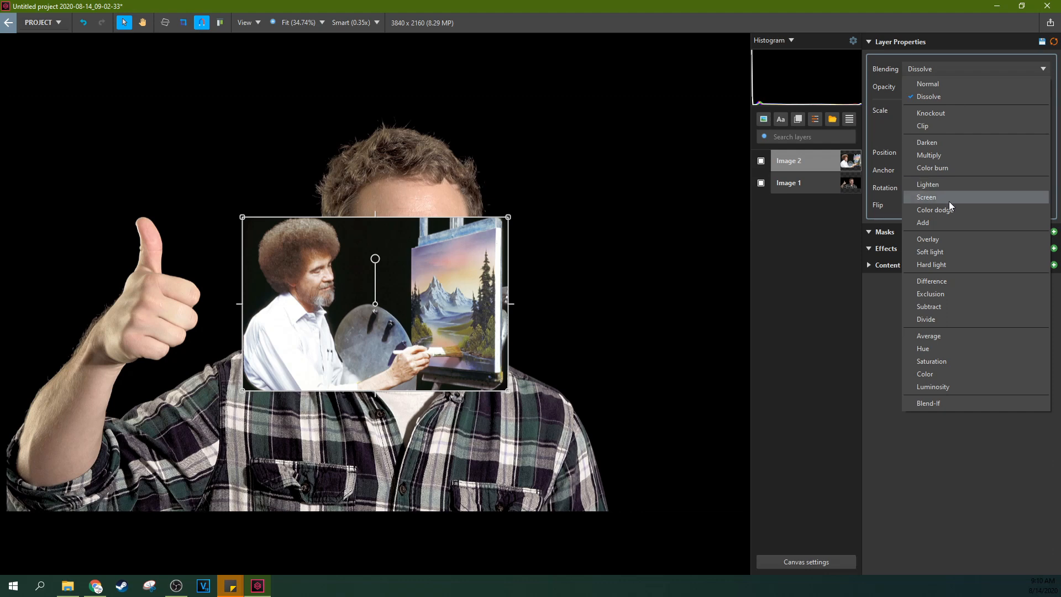
{"action": "left_click", "coordinate": [947, 155]}
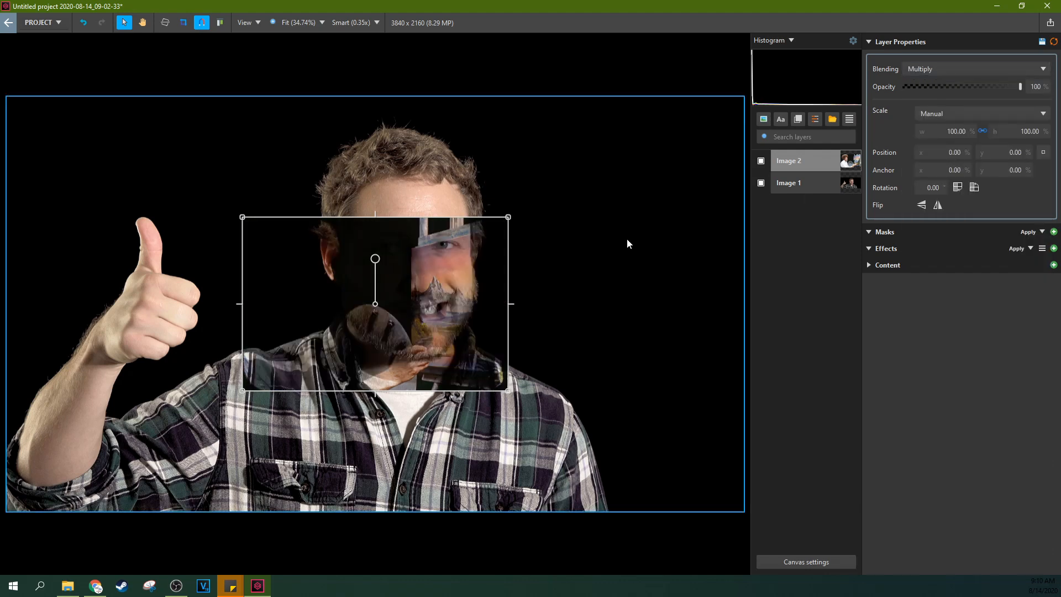
{"action": "left_click_drag", "start_coordinate": [473, 326], "coordinate": [429, 278]}
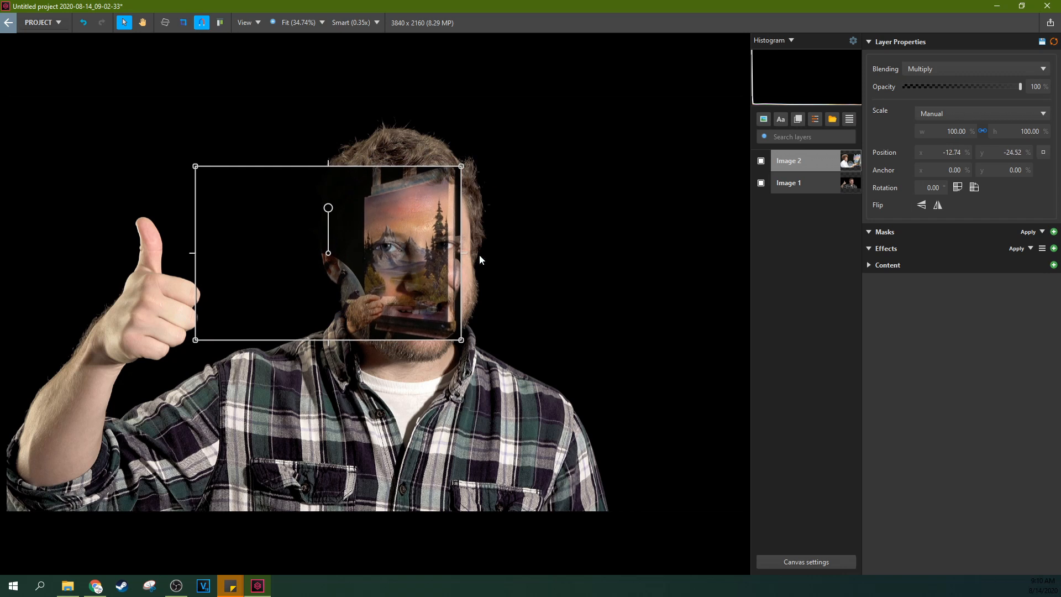
Return Image 2 to Normal blending and vary its opacity, ending at 100%
{"action": "left_click", "coordinate": [956, 67]}
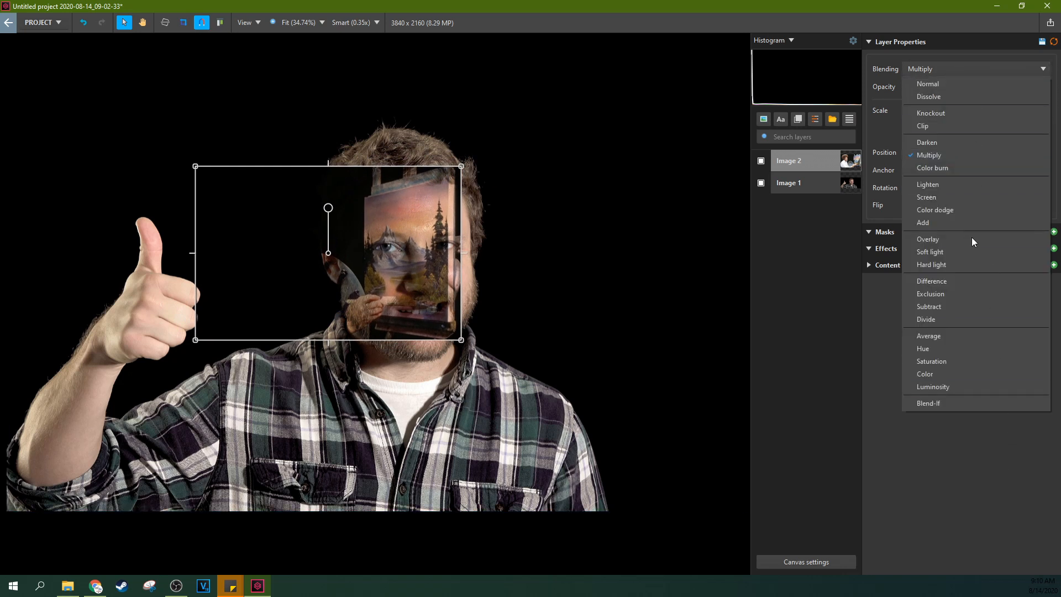
{"action": "left_click", "coordinate": [951, 83]}
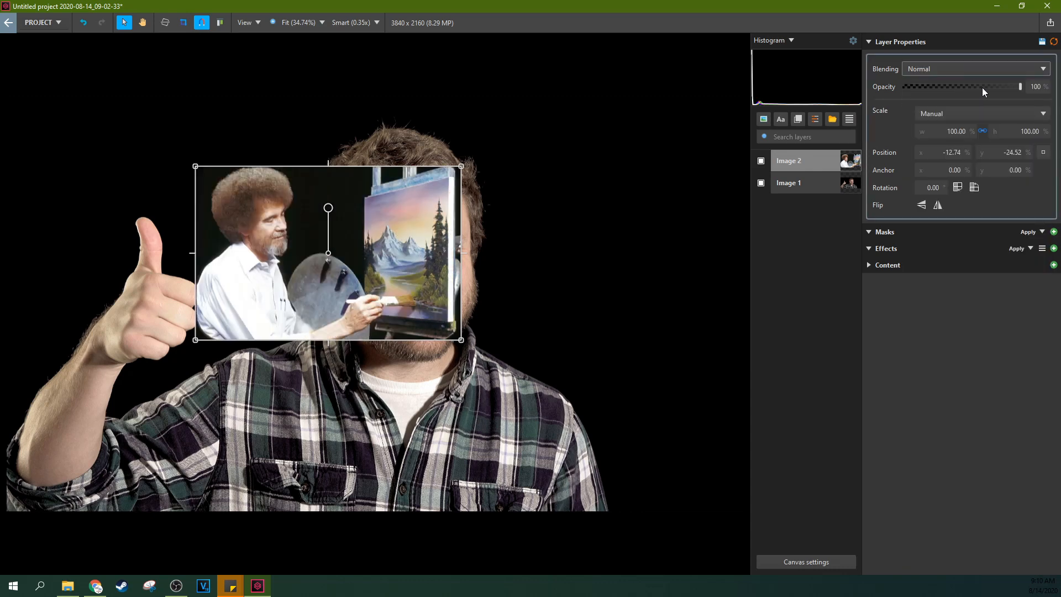
{"action": "left_click_drag", "start_coordinate": [982, 86], "coordinate": [1020, 86]}
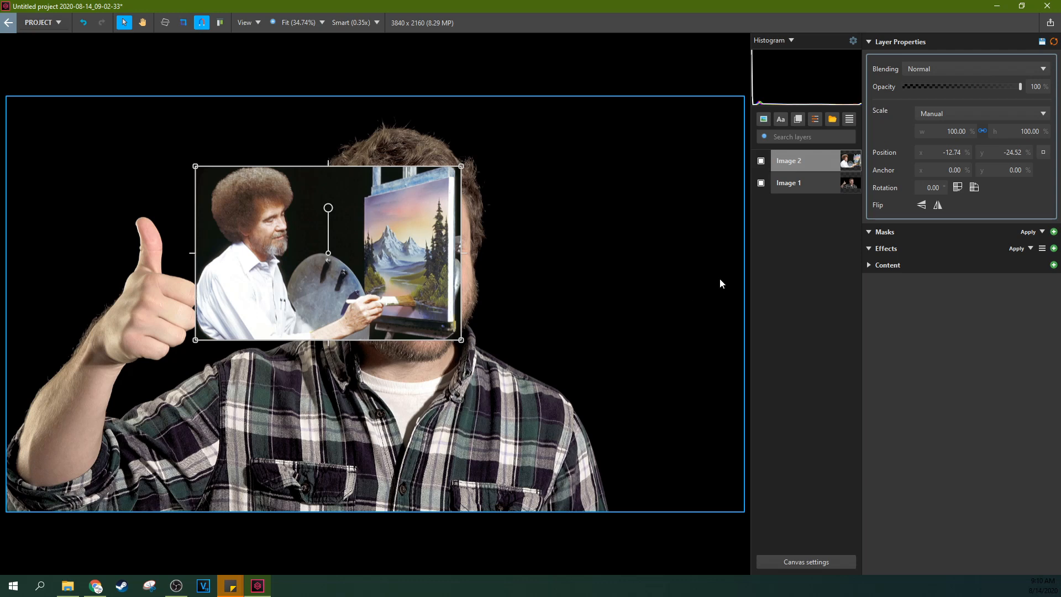
Try the Fill canvas scale option on Image 2
{"action": "left_click", "coordinate": [949, 111]}
{"action": "left_click", "coordinate": [949, 112]}
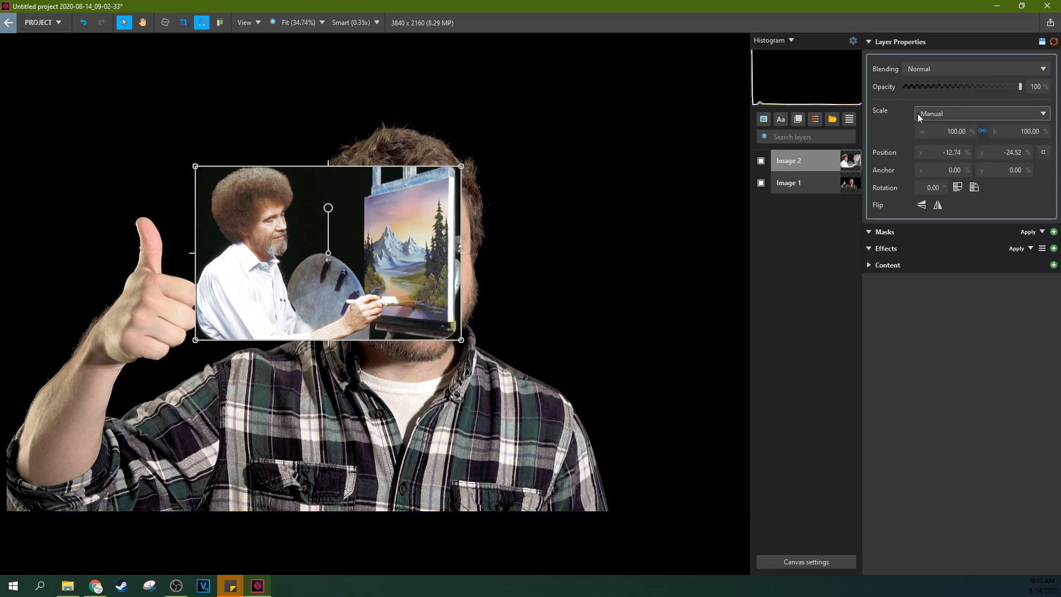
{"action": "left_click", "coordinate": [931, 116]}
{"action": "left_click", "coordinate": [946, 142]}
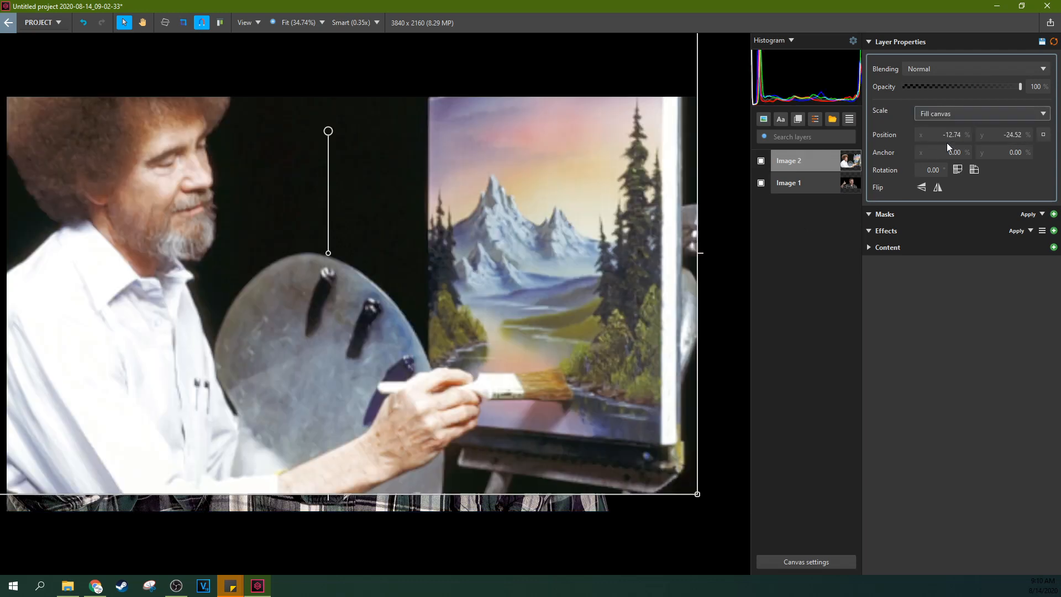
Scale Image 2 with Fit to canvas and move it to about -8.70% x, 0% y
{"action": "left_click", "coordinate": [948, 116]}
{"action": "left_click", "coordinate": [950, 147]}
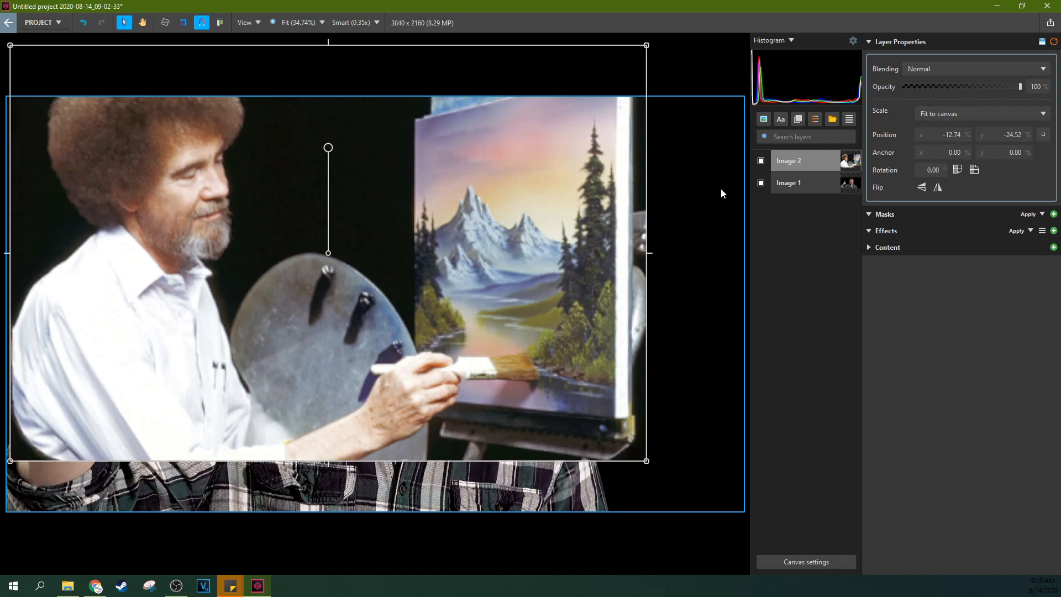
{"action": "left_click_drag", "start_coordinate": [499, 248], "coordinate": [512, 294]}
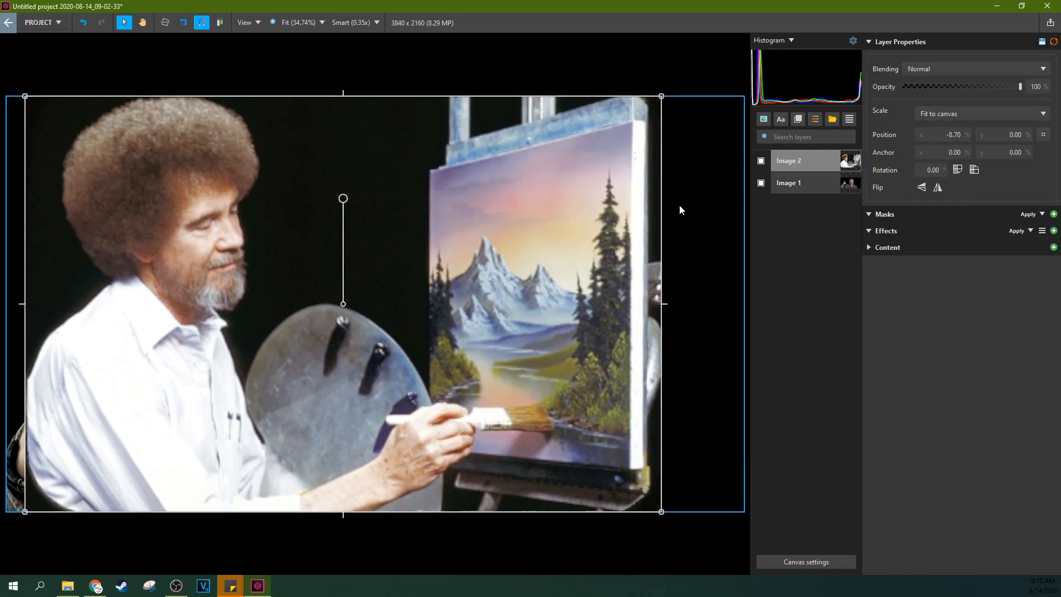
Reorder the layers so Image 1 lies above Image 2, and select Image 1
{"action": "left_click_drag", "start_coordinate": [806, 179], "coordinate": [811, 157]}
{"action": "left_click", "coordinate": [784, 217]}
{"action": "left_click", "coordinate": [811, 158]}
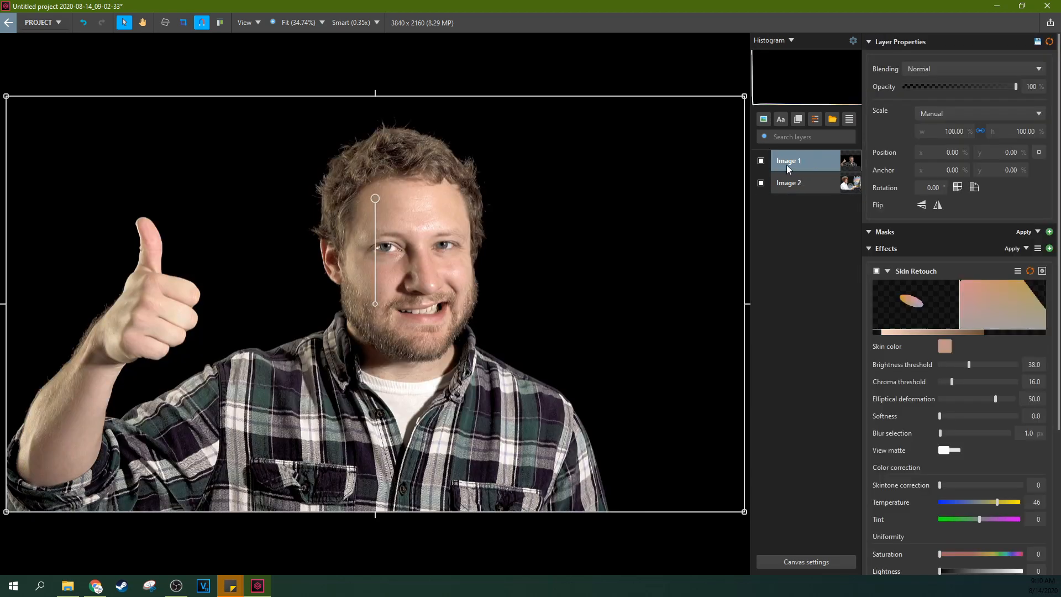
Collapse the Masks and Effects sections of the Image 1 layer
{"action": "left_click", "coordinate": [869, 232]}
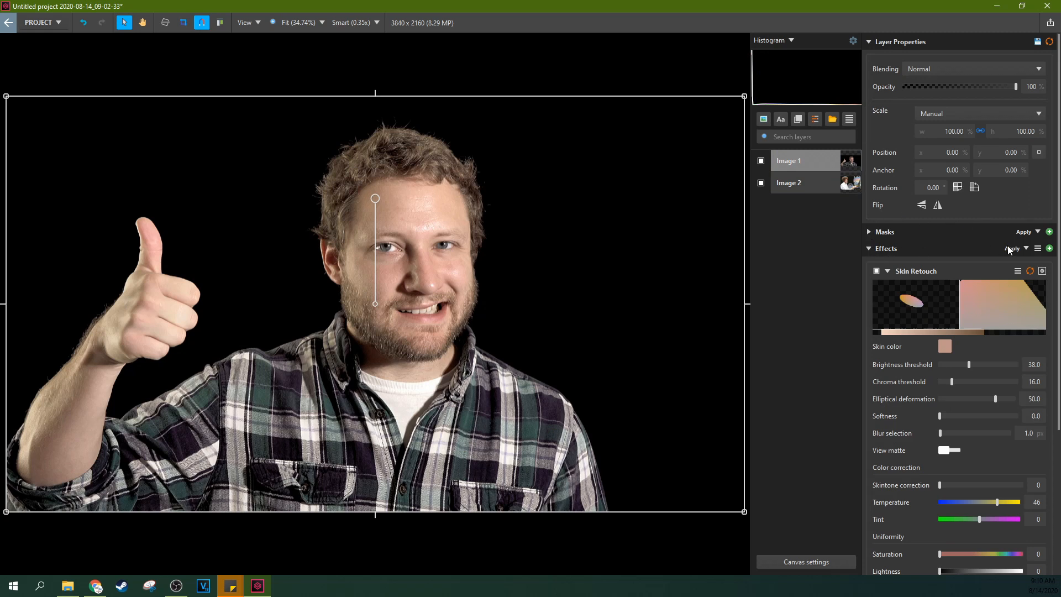
{"action": "left_click", "coordinate": [1026, 249]}
{"action": "left_click", "coordinate": [877, 253]}
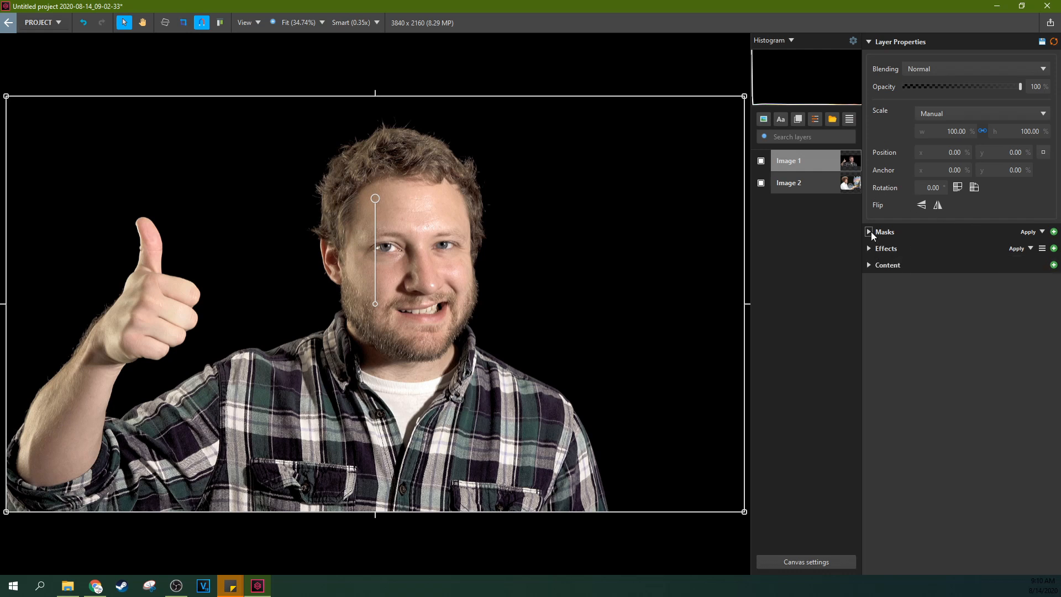
Add an Area mask to Image 1 and reshape it over the face to about 8.10% wide and 34.92% high
{"action": "left_click", "coordinate": [1053, 232]}
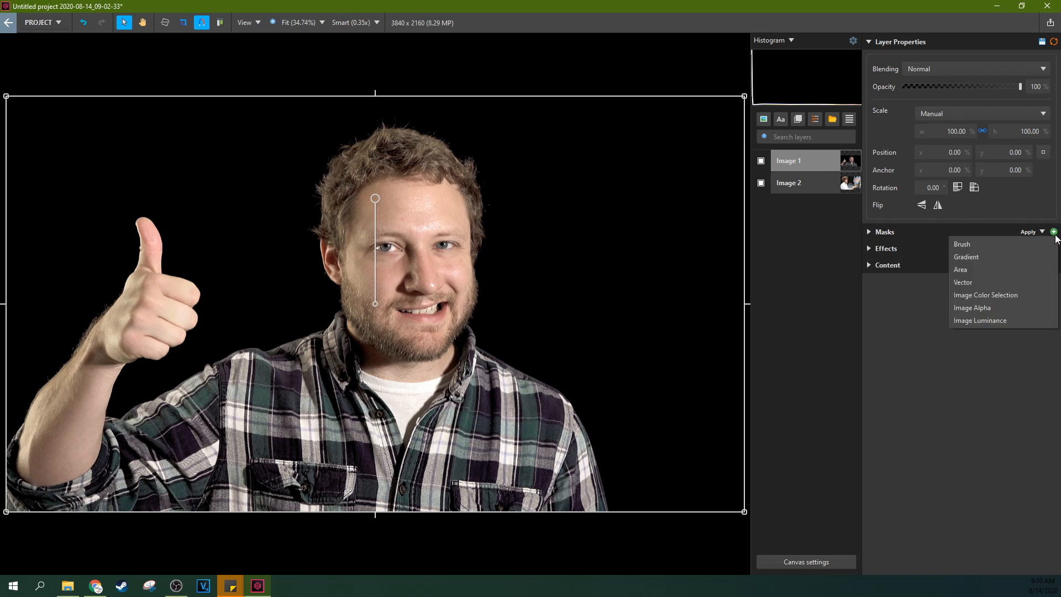
{"action": "left_click", "coordinate": [969, 270]}
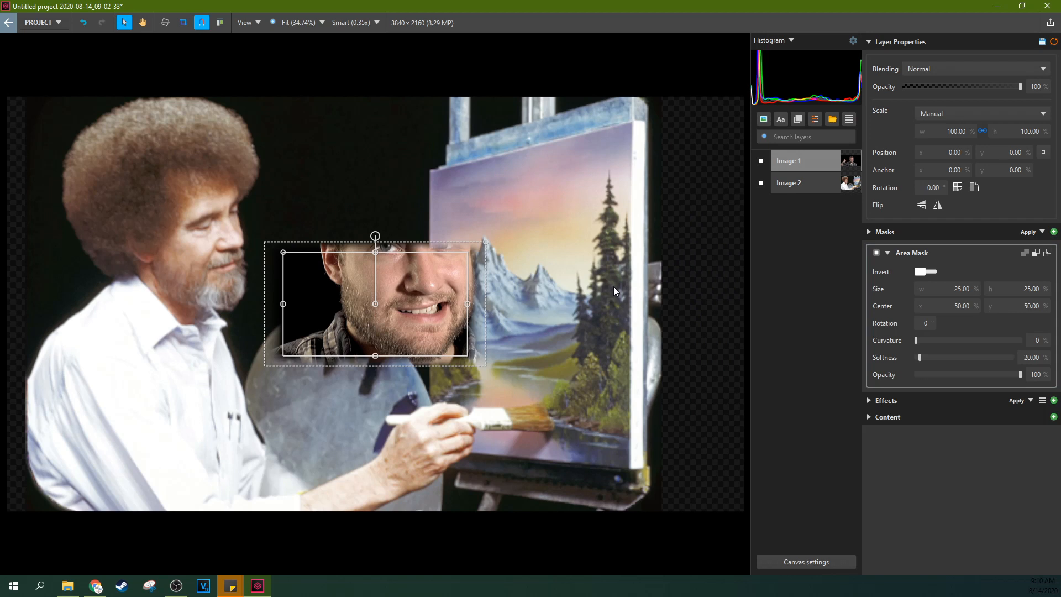
{"action": "left_click_drag", "start_coordinate": [416, 307], "coordinate": [402, 279]}
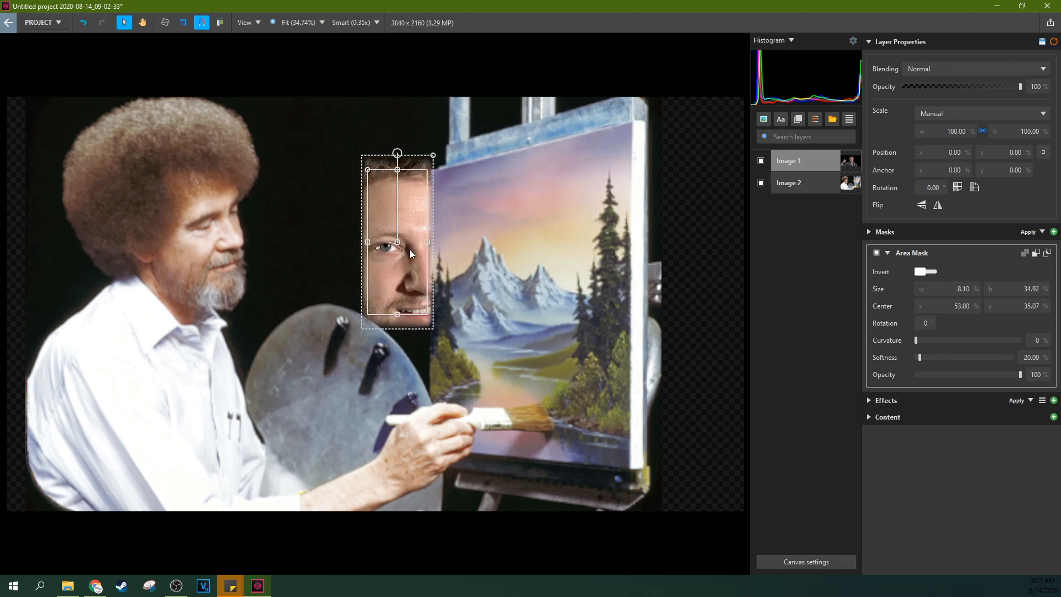
Refine the Area mask over the face with curvature 69 and softness 173.62%, then invert and widen it
{"action": "left_click_drag", "start_coordinate": [368, 171], "coordinate": [476, 165]}
{"action": "left_click_drag", "start_coordinate": [403, 241], "coordinate": [403, 284]}
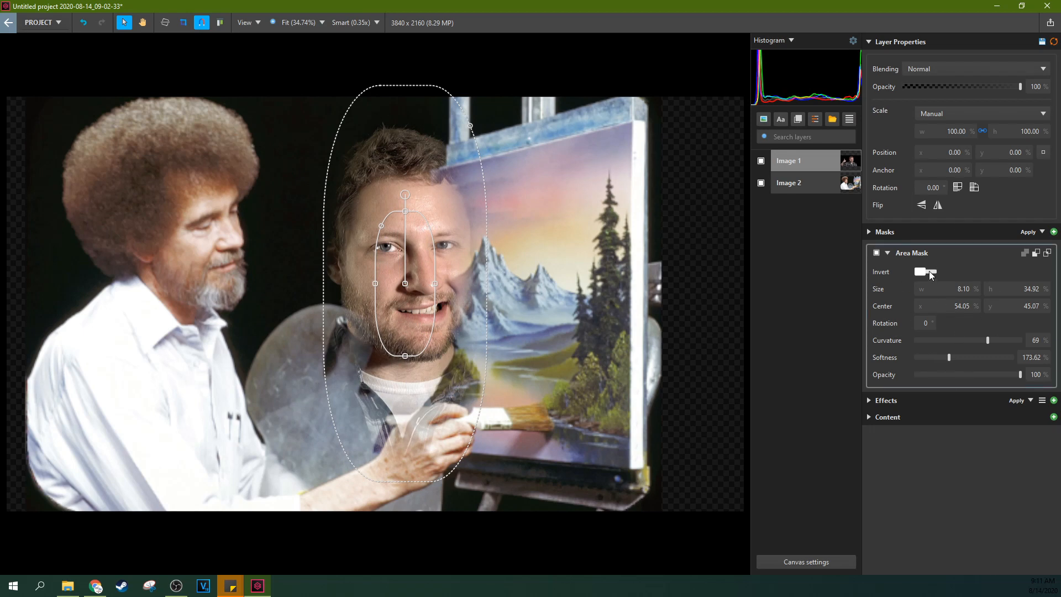
{"action": "left_click", "coordinate": [922, 274]}
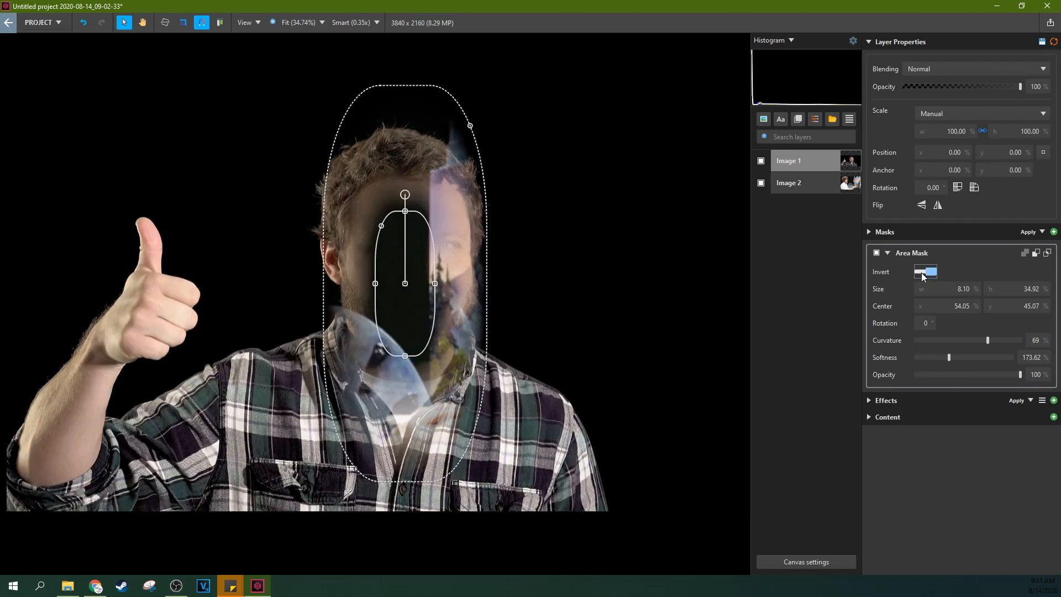
{"action": "left_click_drag", "start_coordinate": [436, 283], "coordinate": [483, 285]}
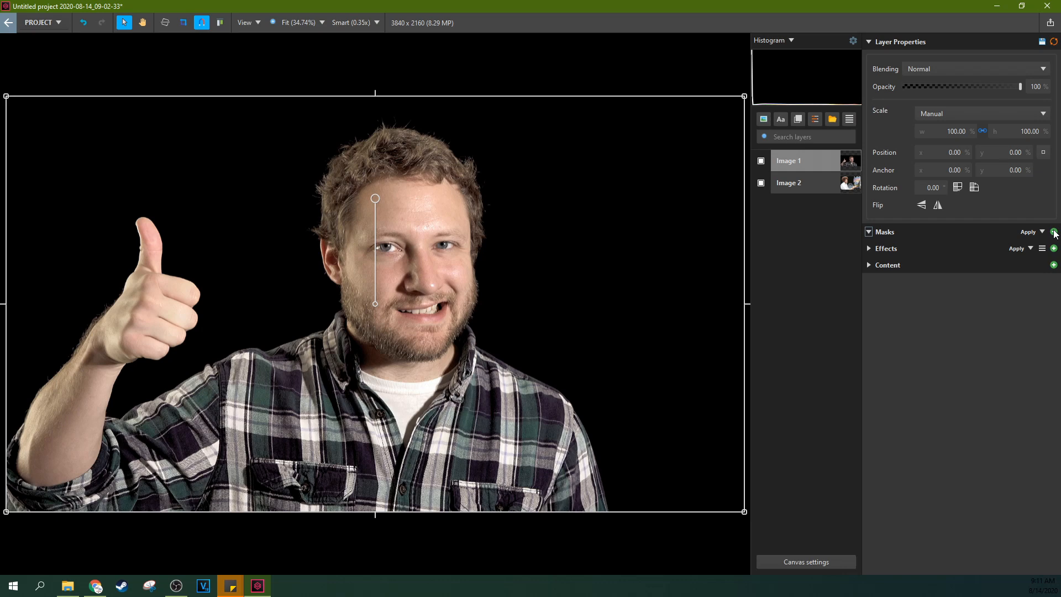
Paint a new Brush mask over the man's head on Image 1 with a 44.55 px radius at 100% opacity, and invert it
{"action": "left_click", "coordinate": [1054, 232]}
{"action": "left_click", "coordinate": [966, 242]}
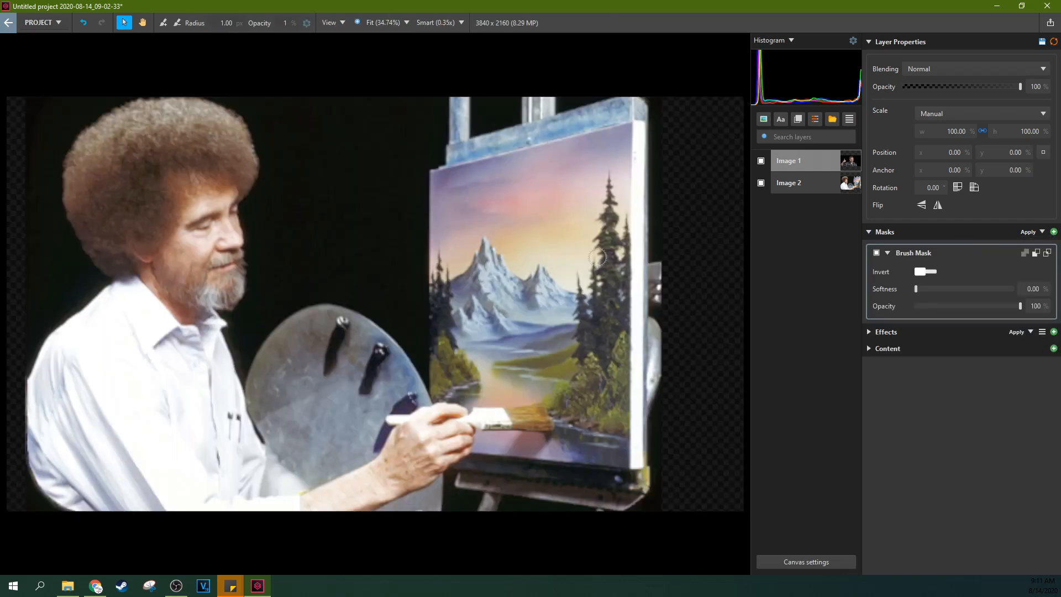
{"action": "mouse_move", "coordinate": [400, 194]}
{"action": "left_mouse_down"}
{"action": "mouse_move", "coordinate": [405, 165]}
{"action": "mouse_move", "coordinate": [330, 196]}
{"action": "mouse_move", "coordinate": [328, 172]}
{"action": "mouse_move", "coordinate": [375, 134]}
{"action": "mouse_move", "coordinate": [382, 143]}
{"action": "mouse_move", "coordinate": [331, 167]}
{"action": "mouse_move", "coordinate": [414, 144]}
{"action": "mouse_move", "coordinate": [409, 176]}
{"action": "mouse_move", "coordinate": [309, 215]}
{"action": "mouse_move", "coordinate": [436, 180]}
{"action": "mouse_move", "coordinate": [423, 192]}
{"action": "mouse_move", "coordinate": [395, 187]}
{"action": "mouse_move", "coordinate": [431, 191]}
{"action": "mouse_move", "coordinate": [416, 214]}
{"action": "mouse_move", "coordinate": [438, 199]}
{"action": "mouse_move", "coordinate": [296, 293]}
{"action": "mouse_move", "coordinate": [509, 250]}
{"action": "mouse_move", "coordinate": [427, 289]}
{"action": "mouse_move", "coordinate": [453, 290]}
{"action": "mouse_move", "coordinate": [394, 325]}
{"action": "mouse_move", "coordinate": [464, 315]}
{"action": "left_mouse_up"}
{"action": "mouse_move", "coordinate": [434, 365]}
{"action": "left_mouse_down"}
{"action": "mouse_move", "coordinate": [421, 355]}
{"action": "mouse_move", "coordinate": [482, 330]}
{"action": "mouse_move", "coordinate": [387, 326]}
{"action": "mouse_move", "coordinate": [530, 326]}
{"action": "mouse_move", "coordinate": [288, 282]}
{"action": "left_mouse_up"}
{"action": "scroll", "coordinate": [451, 339], "scroll_direction": "up", "scroll_amount": 5}
{"action": "mouse_move", "coordinate": [408, 165]}
{"action": "left_mouse_down"}
{"action": "mouse_move", "coordinate": [448, 145]}
{"action": "mouse_move", "coordinate": [466, 160]}
{"action": "mouse_move", "coordinate": [475, 185]}
{"action": "mouse_move", "coordinate": [456, 177]}
{"action": "mouse_move", "coordinate": [457, 189]}
{"action": "mouse_move", "coordinate": [478, 272]}
{"action": "left_mouse_up"}
{"action": "mouse_move", "coordinate": [347, 313]}
{"action": "left_mouse_down"}
{"action": "mouse_move", "coordinate": [314, 344]}
{"action": "mouse_move", "coordinate": [333, 289]}
{"action": "mouse_move", "coordinate": [317, 337]}
{"action": "mouse_move", "coordinate": [362, 336]}
{"action": "mouse_move", "coordinate": [321, 332]}
{"action": "mouse_move", "coordinate": [319, 343]}
{"action": "mouse_move", "coordinate": [395, 337]}
{"action": "mouse_move", "coordinate": [360, 373]}
{"action": "mouse_move", "coordinate": [478, 305]}
{"action": "mouse_move", "coordinate": [463, 331]}
{"action": "left_mouse_up"}
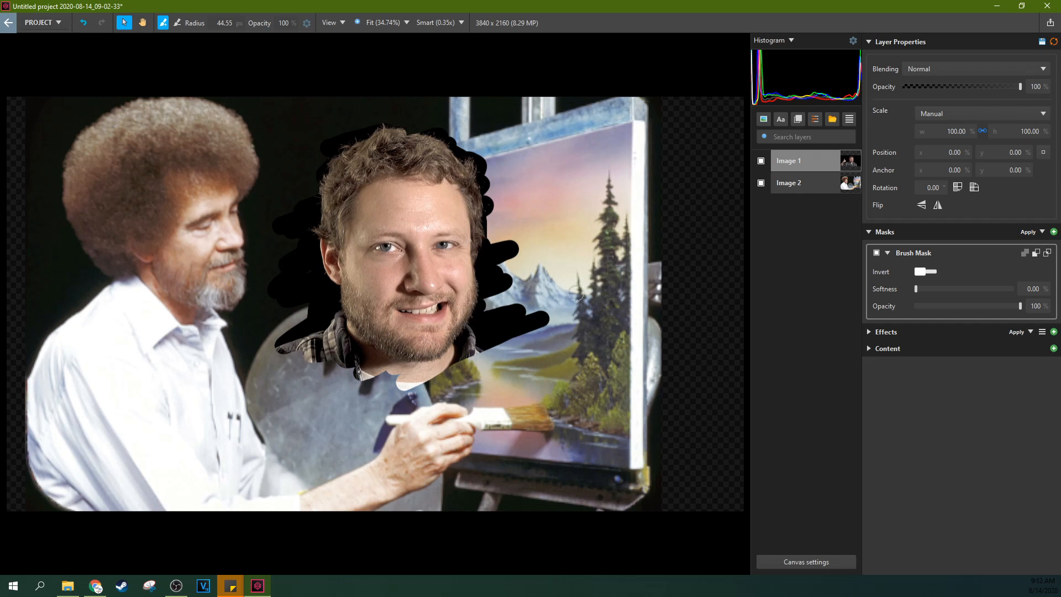
{"action": "left_click", "coordinate": [925, 271]}
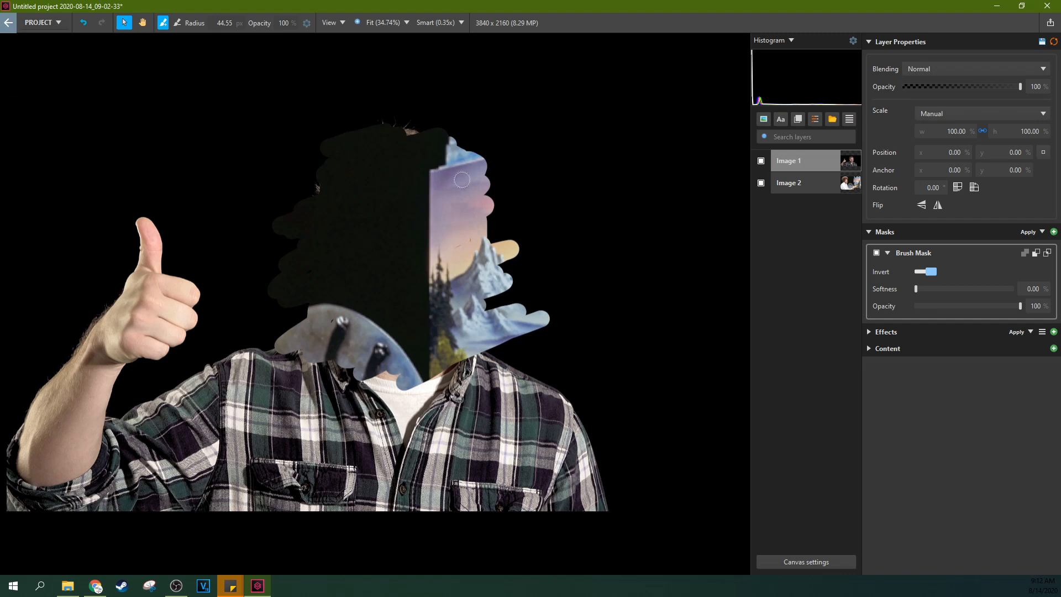
Extend Image 1's Brush mask along the plaid shirt's shoulder, and add a solid layer coloured dark red 7A0000
{"action": "mouse_move", "coordinate": [572, 343]}
{"action": "left_mouse_down"}
{"action": "mouse_move", "coordinate": [591, 360]}
{"action": "mouse_move", "coordinate": [555, 379]}
{"action": "mouse_move", "coordinate": [576, 385]}
{"action": "mouse_move", "coordinate": [613, 514]}
{"action": "left_mouse_up"}
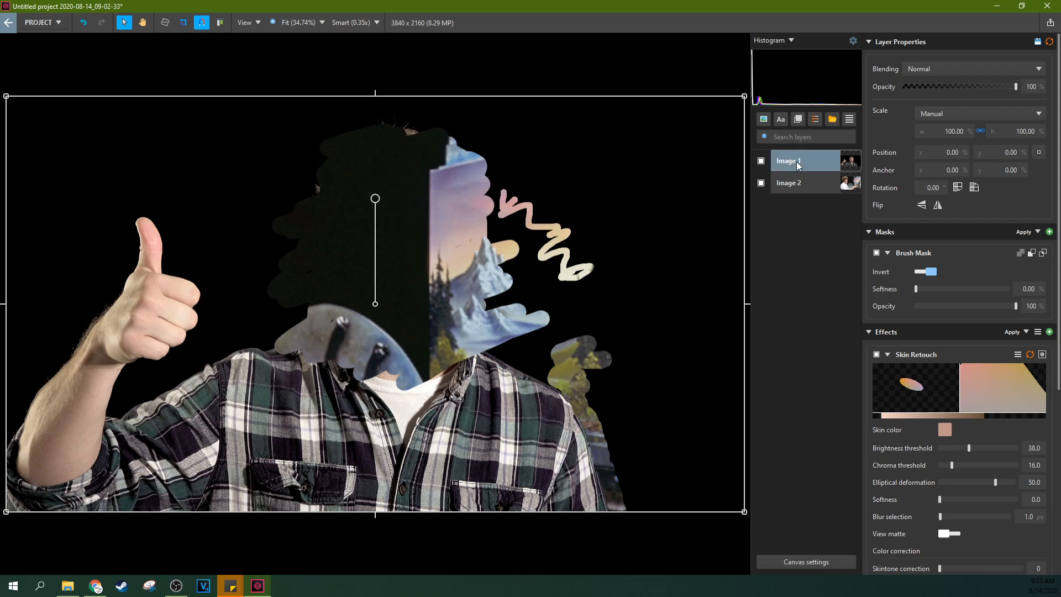
{"action": "left_click", "coordinate": [798, 119]}
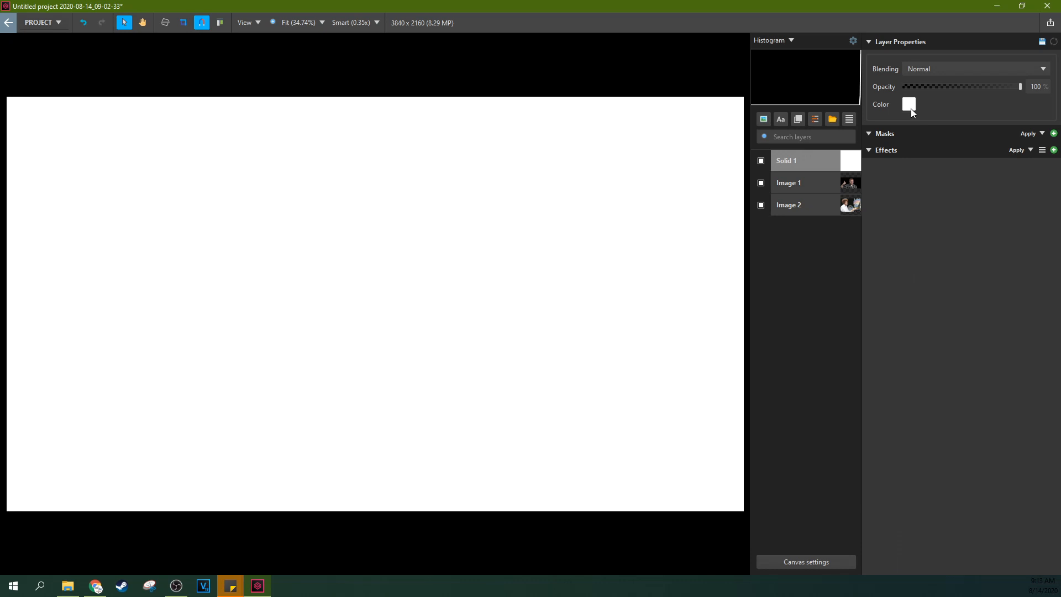
{"action": "left_click", "coordinate": [909, 103]}
{"action": "left_click_drag", "start_coordinate": [989, 194], "coordinate": [1042, 190]}
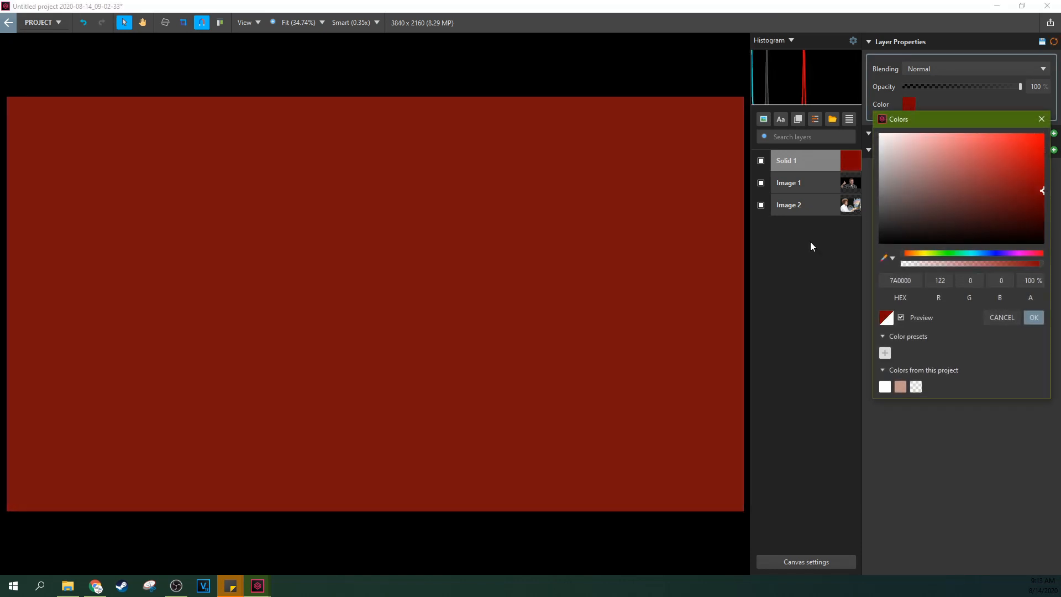
{"action": "left_click", "coordinate": [793, 265]}
{"action": "left_click", "coordinate": [800, 161]}
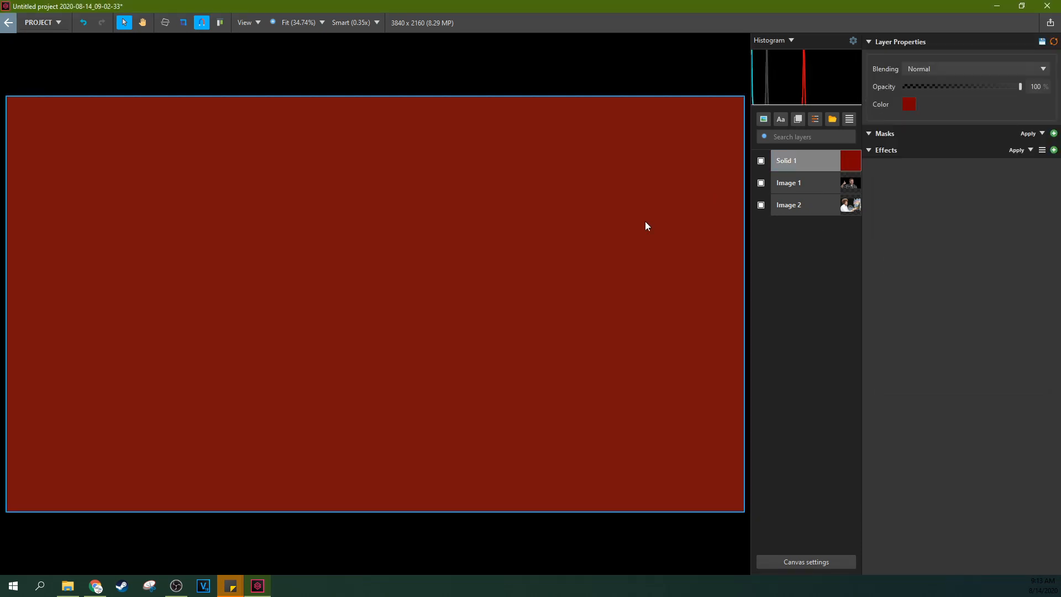
Paint a Brush mask on the solid layer with scribbled strokes across the head at 16.32 px radius, toggling its inversion on and off
{"action": "left_click", "coordinate": [1054, 133]}
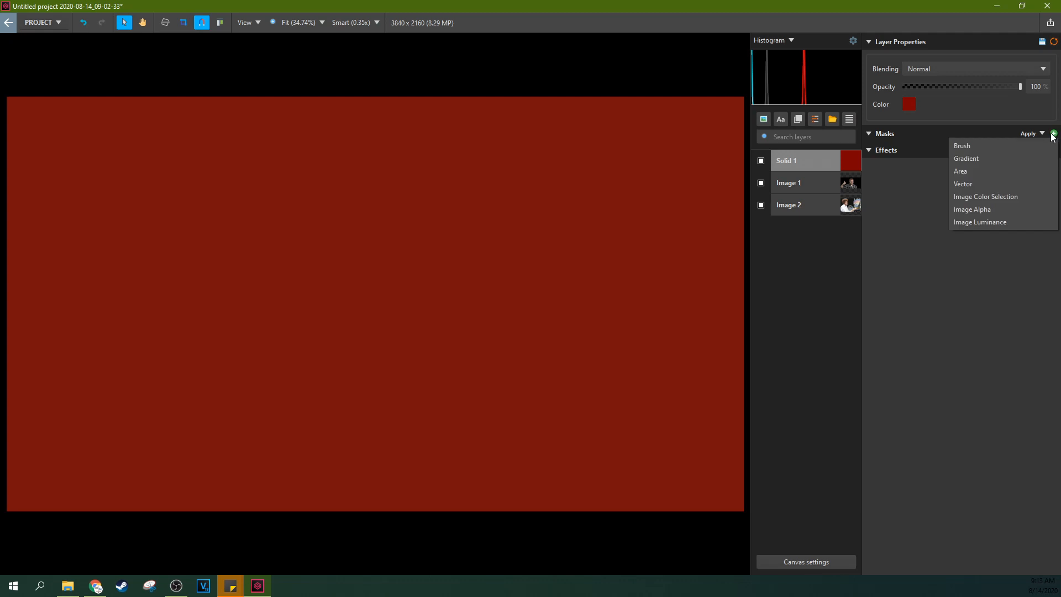
{"action": "left_click", "coordinate": [967, 147]}
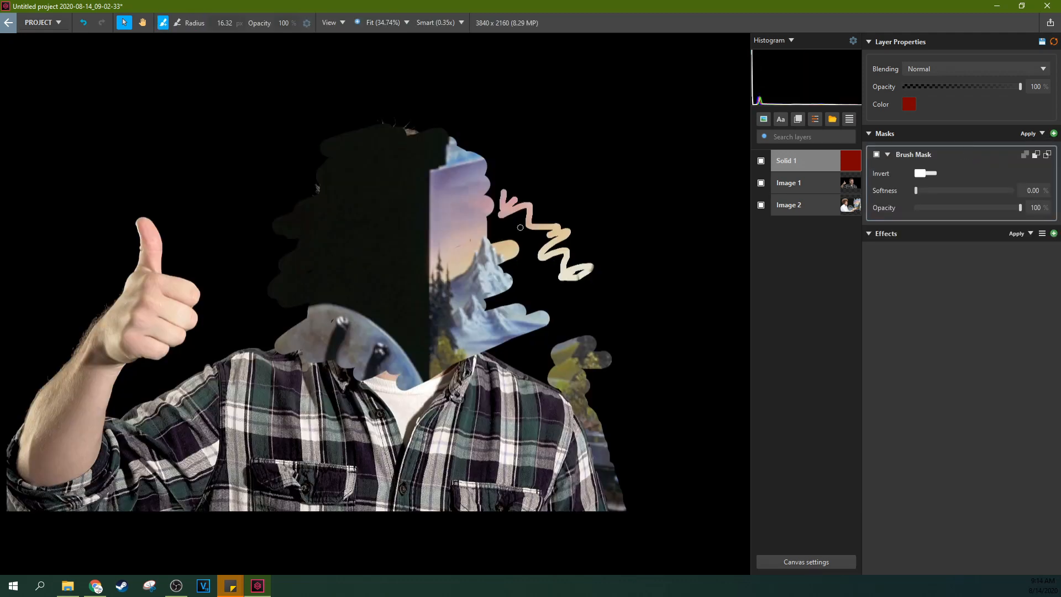
{"action": "mouse_move", "coordinate": [463, 243]}
{"action": "left_mouse_down"}
{"action": "mouse_move", "coordinate": [350, 220]}
{"action": "mouse_move", "coordinate": [198, 264]}
{"action": "mouse_move", "coordinate": [254, 209]}
{"action": "mouse_move", "coordinate": [270, 175]}
{"action": "mouse_move", "coordinate": [328, 201]}
{"action": "mouse_move", "coordinate": [304, 237]}
{"action": "mouse_move", "coordinate": [424, 199]}
{"action": "mouse_move", "coordinate": [371, 232]}
{"action": "mouse_move", "coordinate": [369, 254]}
{"action": "left_mouse_up"}
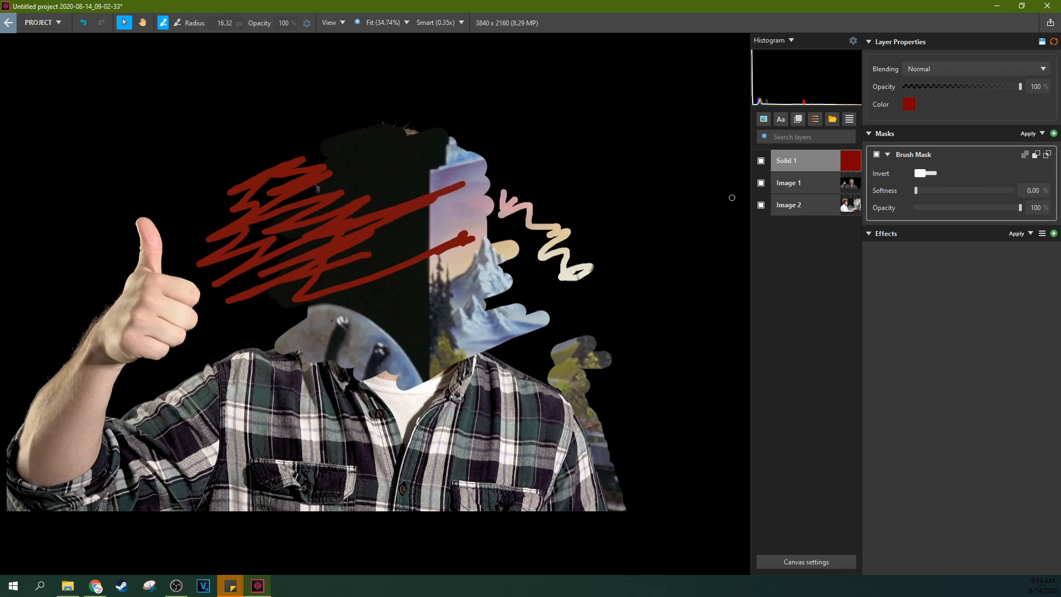
{"action": "left_click", "coordinate": [916, 174]}
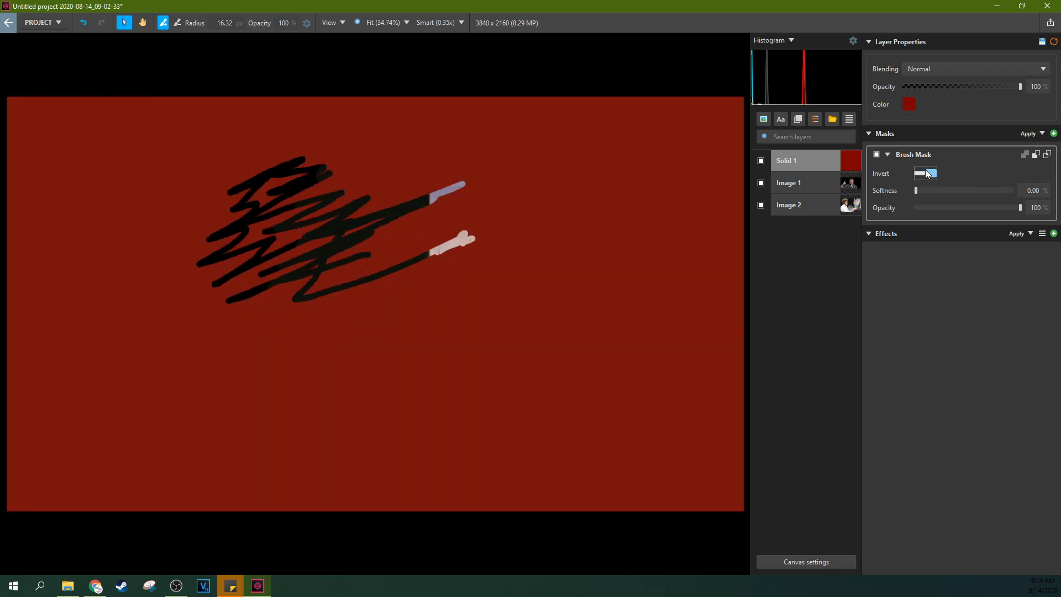
{"action": "left_click", "coordinate": [925, 173]}
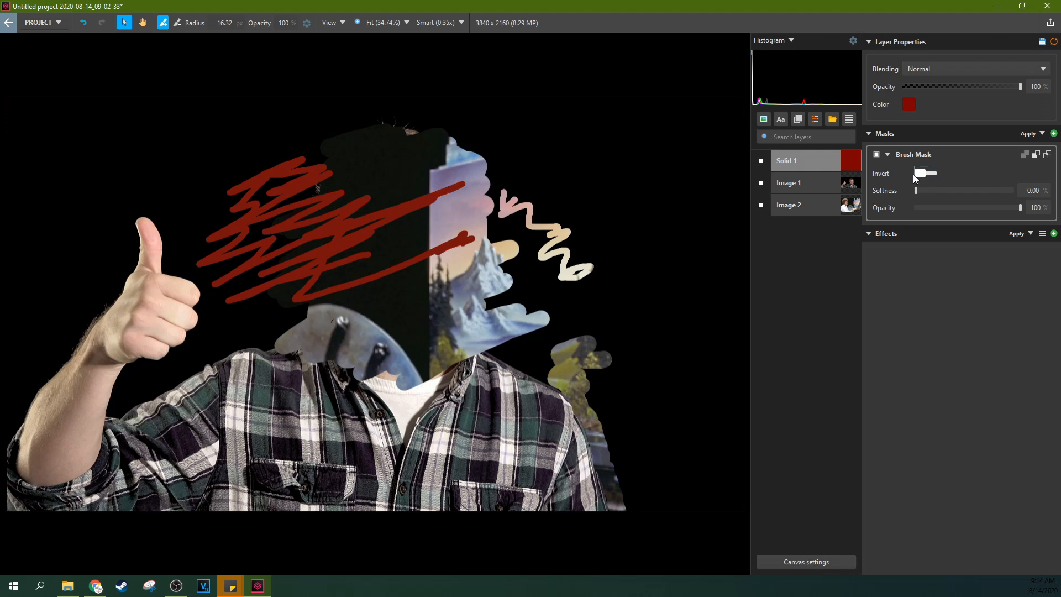
{"action": "mouse_move", "coordinate": [501, 253]}
{"action": "left_mouse_down"}
{"action": "mouse_move", "coordinate": [312, 356]}
{"action": "mouse_move", "coordinate": [214, 348]}
{"action": "mouse_move", "coordinate": [242, 320]}
{"action": "mouse_move", "coordinate": [122, 300]}
{"action": "mouse_move", "coordinate": [267, 184]}
{"action": "mouse_move", "coordinate": [336, 206]}
{"action": "mouse_move", "coordinate": [256, 347]}
{"action": "mouse_move", "coordinate": [507, 338]}
{"action": "mouse_move", "coordinate": [520, 396]}
{"action": "mouse_move", "coordinate": [319, 162]}
{"action": "mouse_move", "coordinate": [378, 183]}
{"action": "left_mouse_up"}
{"action": "scroll", "coordinate": [225, 343], "scroll_direction": "down", "scroll_amount": 3}
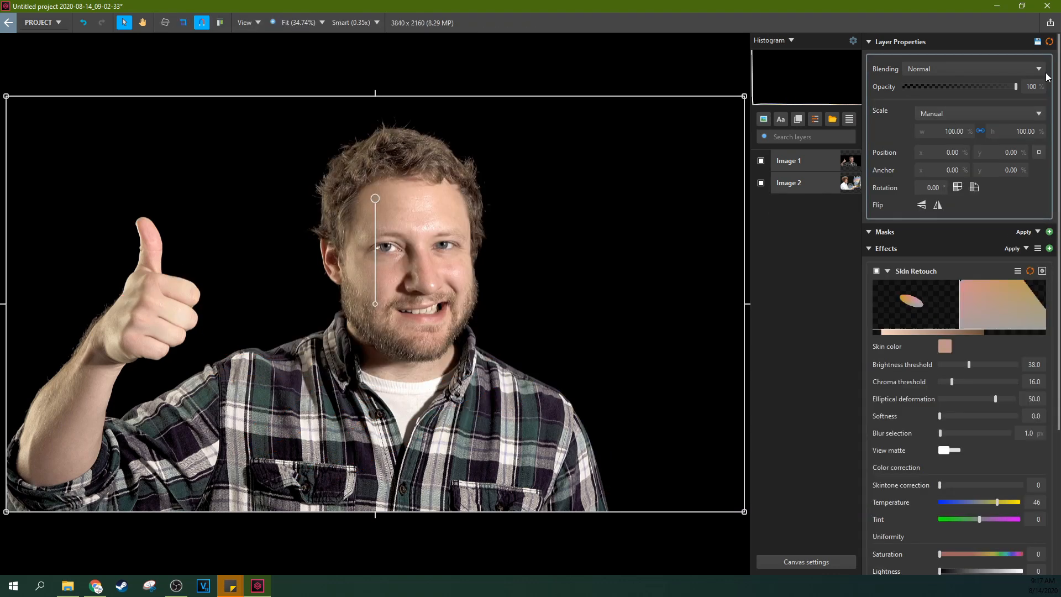
Lower Image 1's opacity to 47% and move Image 2 above it in the layer order
{"action": "left_click_drag", "start_coordinate": [1020, 91], "coordinate": [957, 94]}
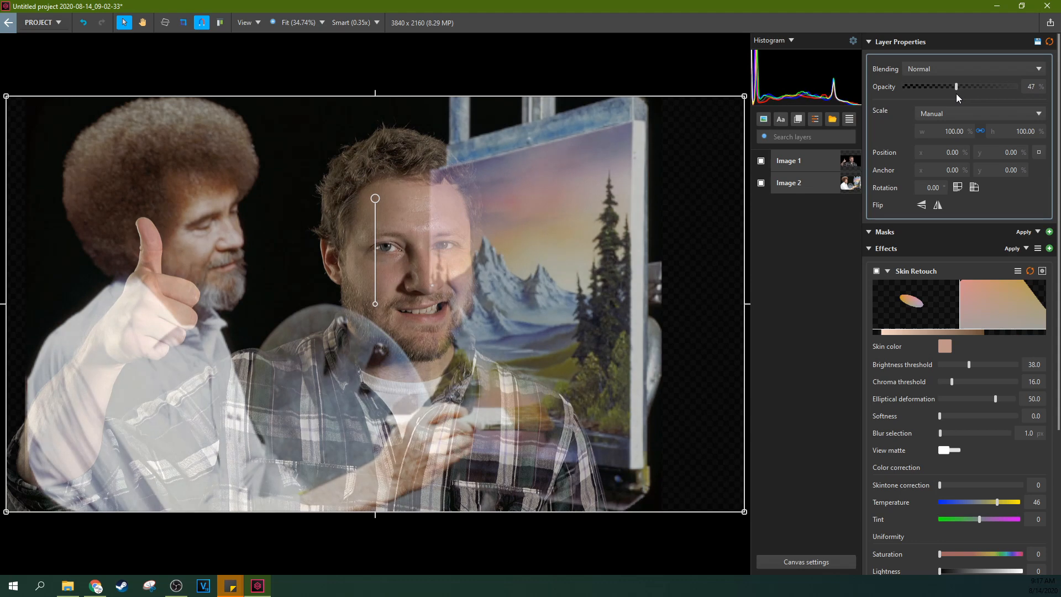
{"action": "left_click_drag", "start_coordinate": [798, 181], "coordinate": [797, 161]}
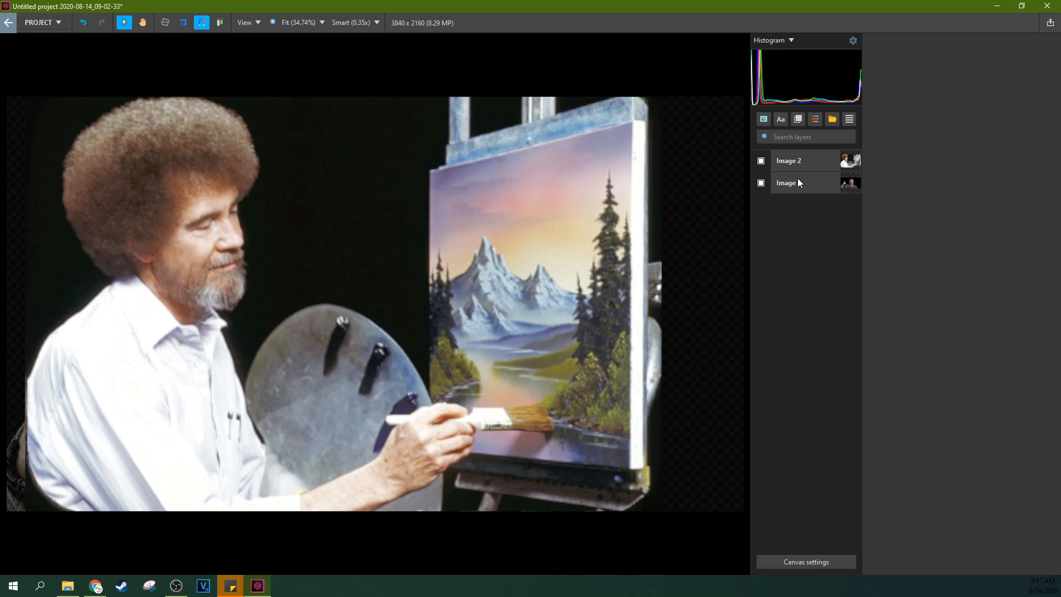
{"action": "left_click", "coordinate": [797, 179]}
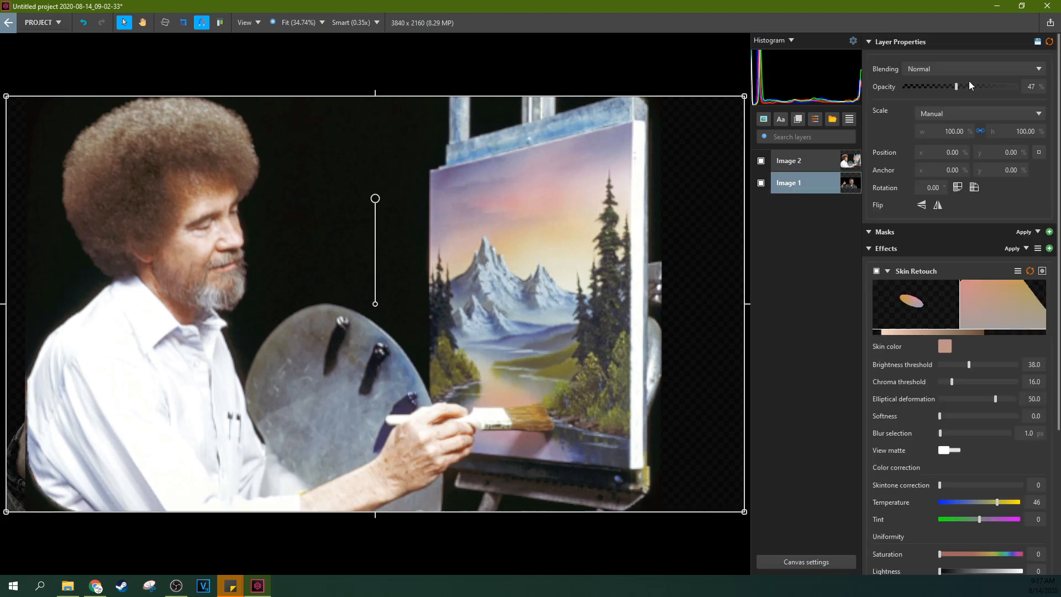
Reduce Image 2's opacity to 38% and move Image 1 to about x 35.53%, y 13.86%
{"action": "left_click", "coordinate": [800, 154]}
{"action": "left_click_drag", "start_coordinate": [1019, 87], "coordinate": [948, 97]}
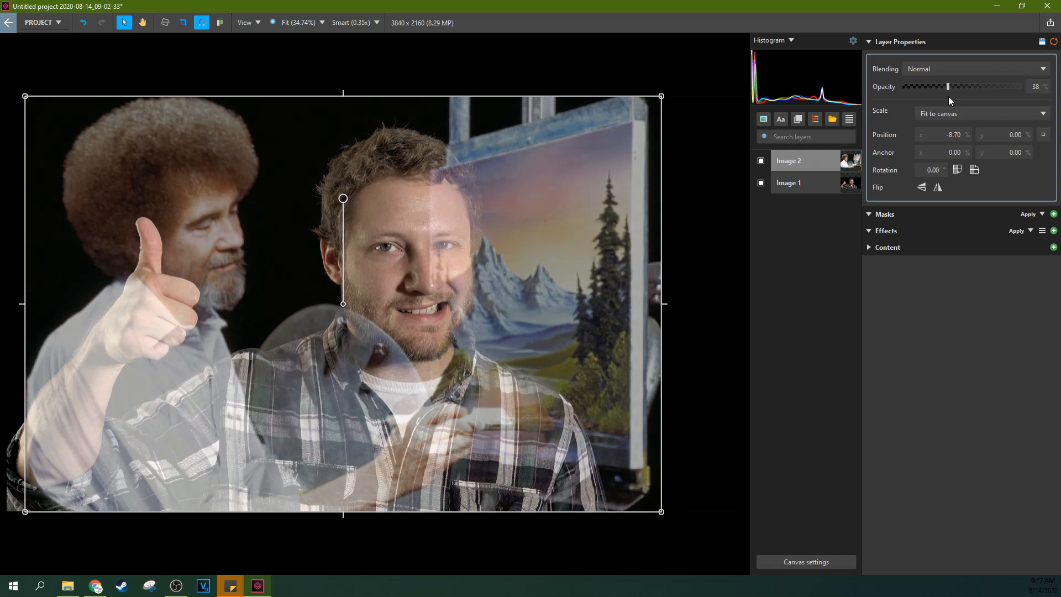
{"action": "left_click", "coordinate": [819, 189]}
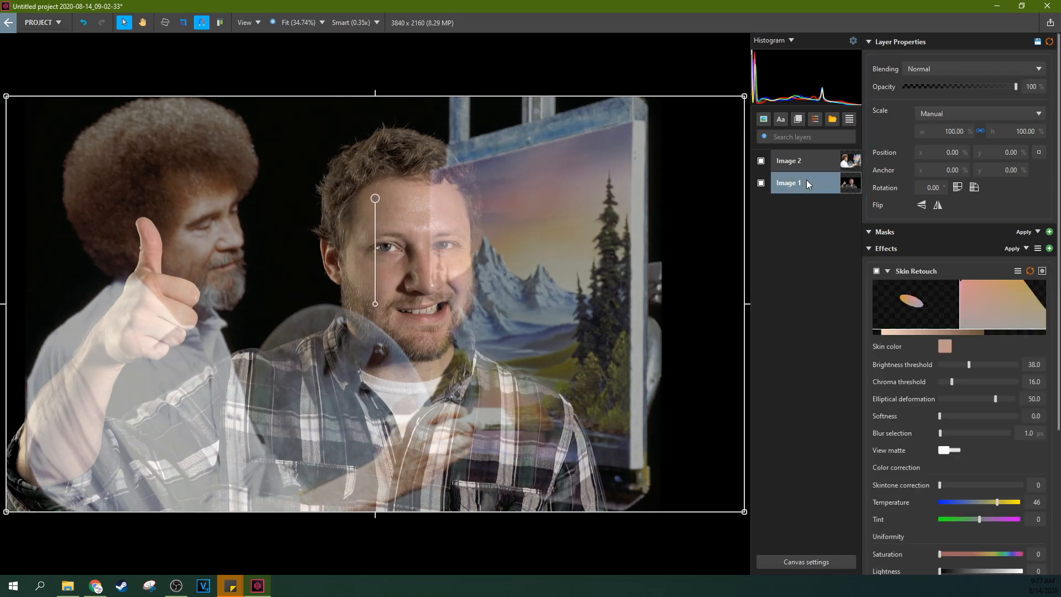
{"action": "left_click_drag", "start_coordinate": [214, 178], "coordinate": [385, 209]}
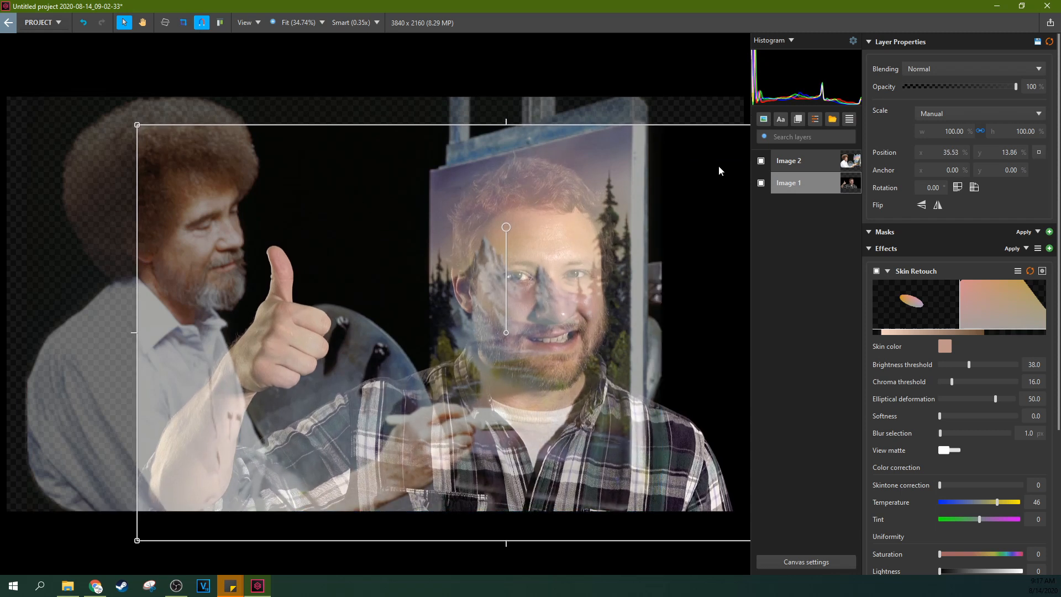
Restore Image 2's opacity to 100% and resize the canvas to match Image 2
{"action": "left_click", "coordinate": [826, 164]}
{"action": "left_click_drag", "start_coordinate": [947, 87], "coordinate": [1060, 72]}
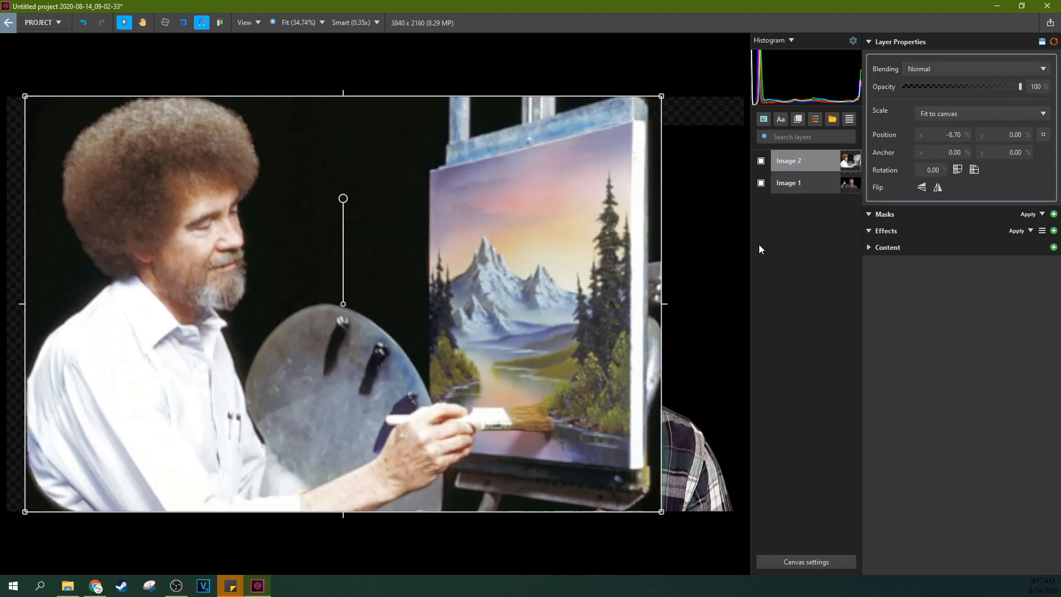
{"action": "left_click", "coordinate": [820, 562]}
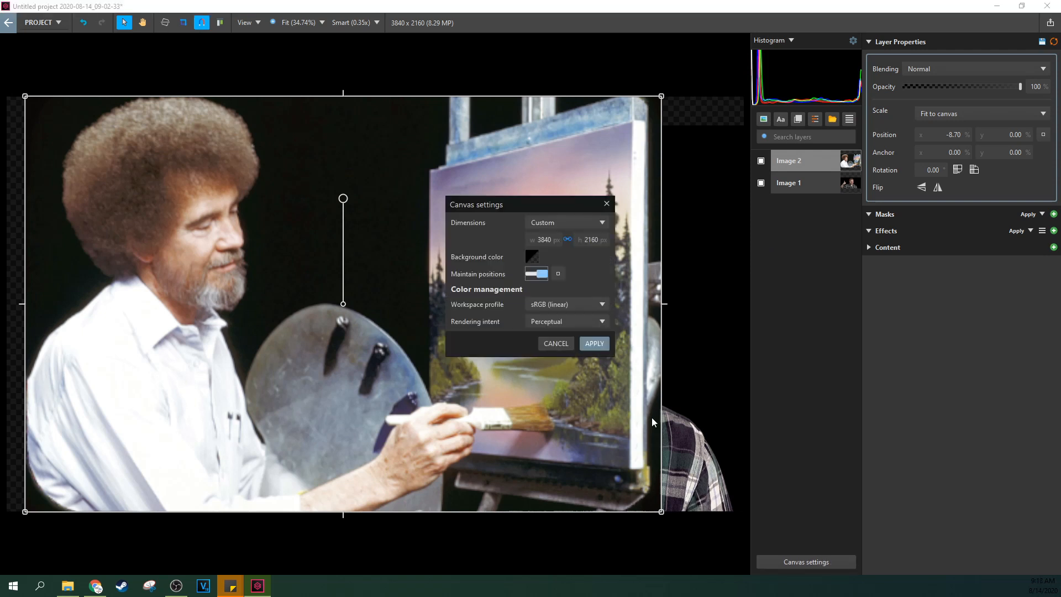
{"action": "left_click", "coordinate": [591, 222]}
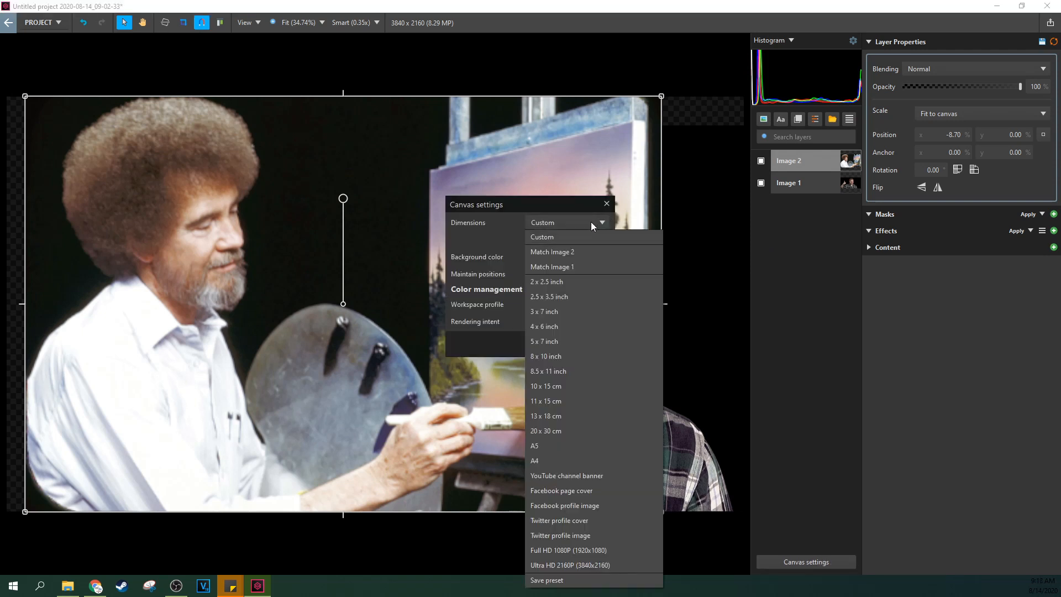
{"action": "left_click", "coordinate": [566, 251]}
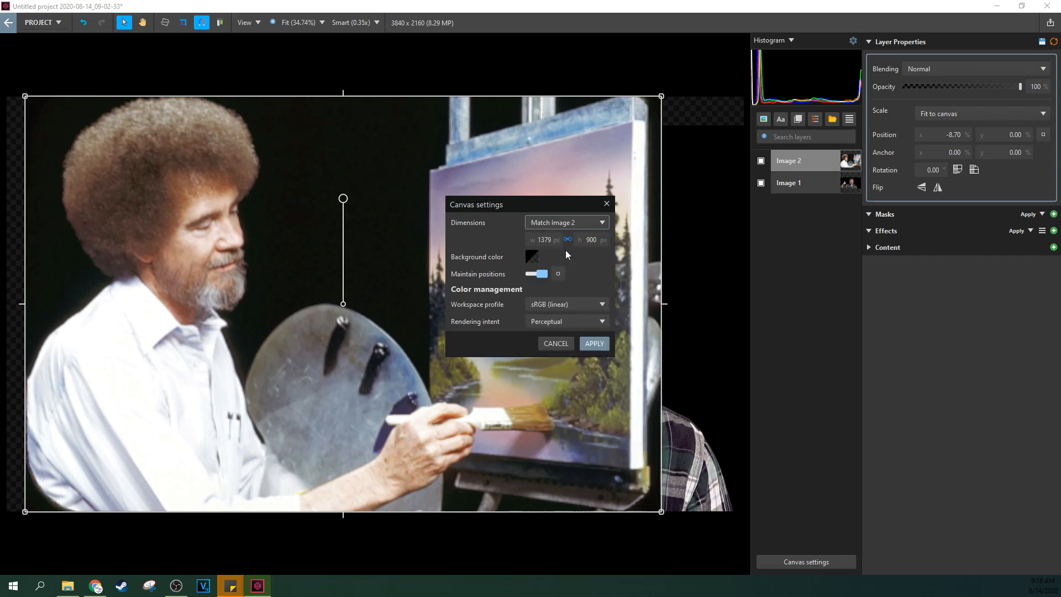
{"action": "left_click", "coordinate": [593, 342]}
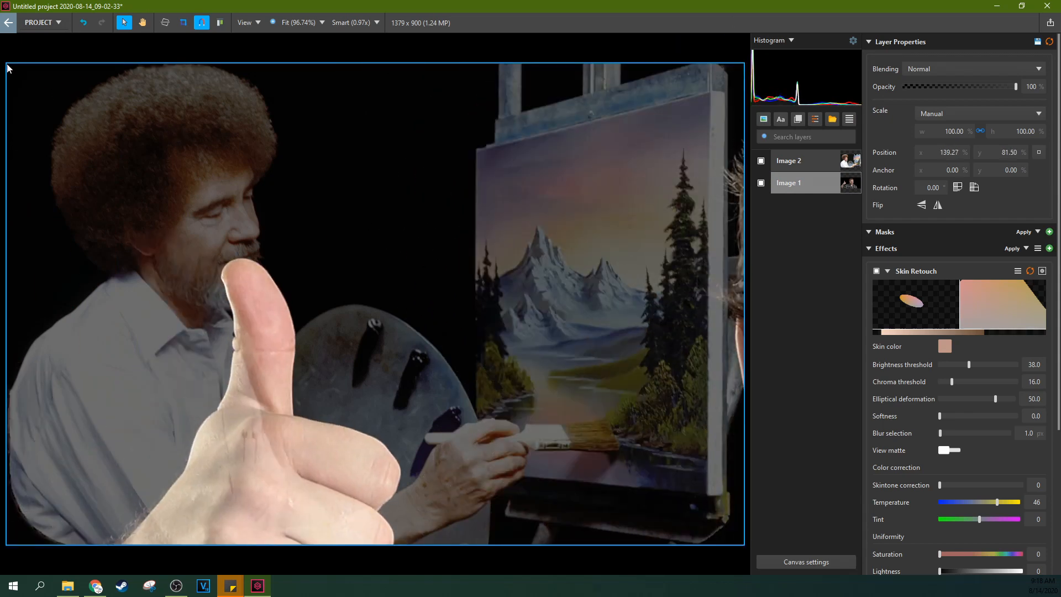
Scale Image 1 down to about 24% and position it over the painting at about x 56.02%, y -10.71%
{"action": "left_click_drag", "start_coordinate": [8, 68], "coordinate": [515, 364]}
{"action": "left_click_drag", "start_coordinate": [592, 439], "coordinate": [153, 205]}
{"action": "left_click_drag", "start_coordinate": [23, 111], "coordinate": [107, 140]}
{"action": "left_click_drag", "start_coordinate": [204, 202], "coordinate": [184, 198]}
{"action": "left_click_drag", "start_coordinate": [83, 134], "coordinate": [325, 266]}
{"action": "left_click_drag", "start_coordinate": [434, 308], "coordinate": [445, 227]}
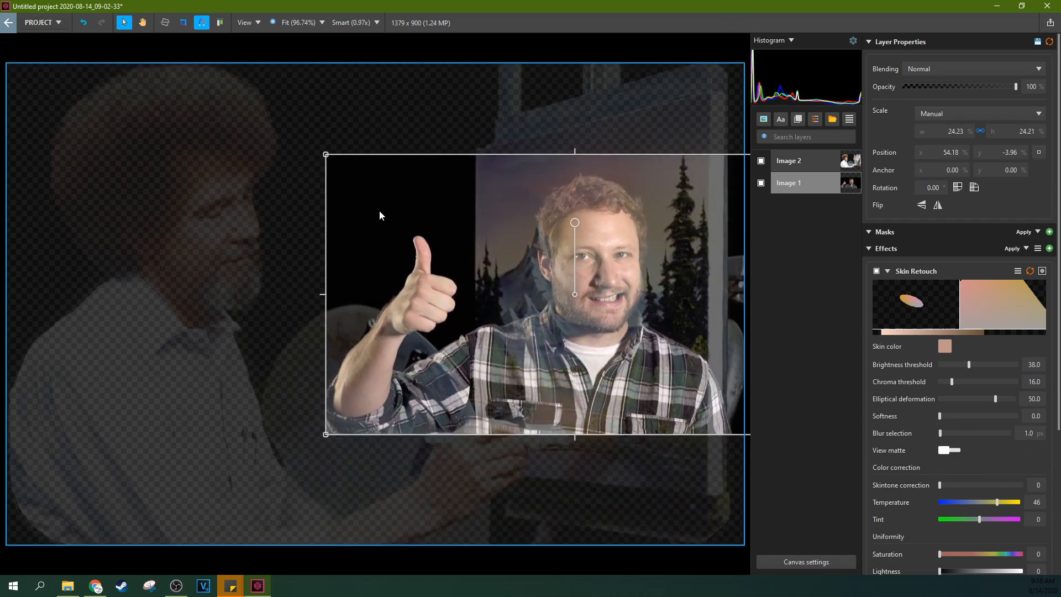
{"action": "left_click_drag", "start_coordinate": [325, 154], "coordinate": [326, 154]}
{"action": "mouse_move", "coordinate": [364, 205]}
{"action": "left_mouse_down"}
{"action": "mouse_move", "coordinate": [370, 178]}
{"action": "mouse_move", "coordinate": [369, 193]}
{"action": "left_mouse_up"}
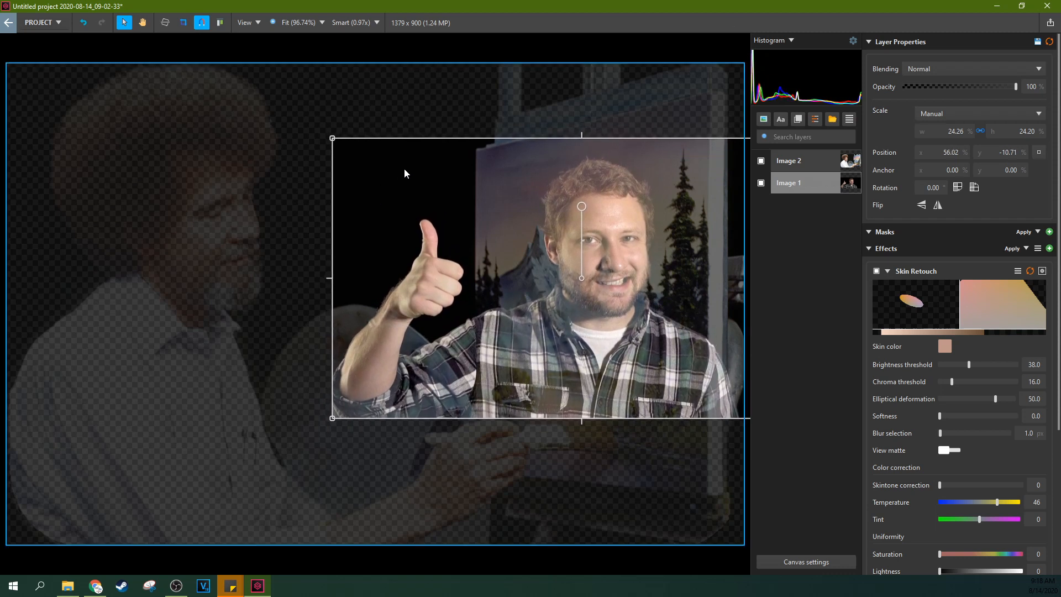
Add an inverted Area mask to Image 2 over the portrait, about 15.13% wide and 49.85% high, with 51% softness
{"action": "left_click", "coordinate": [826, 162]}
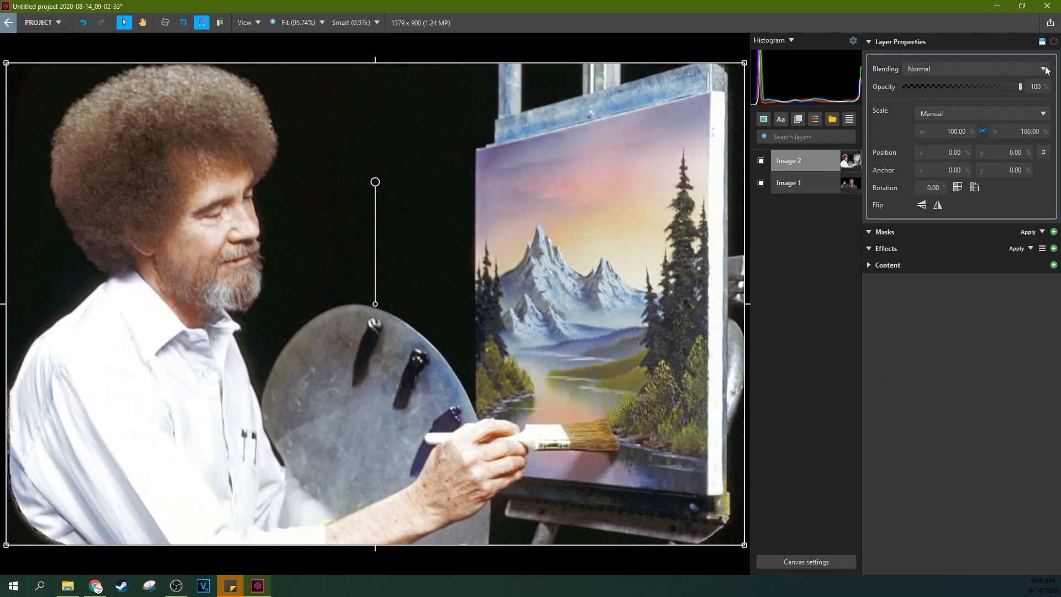
{"action": "left_click", "coordinate": [1053, 232]}
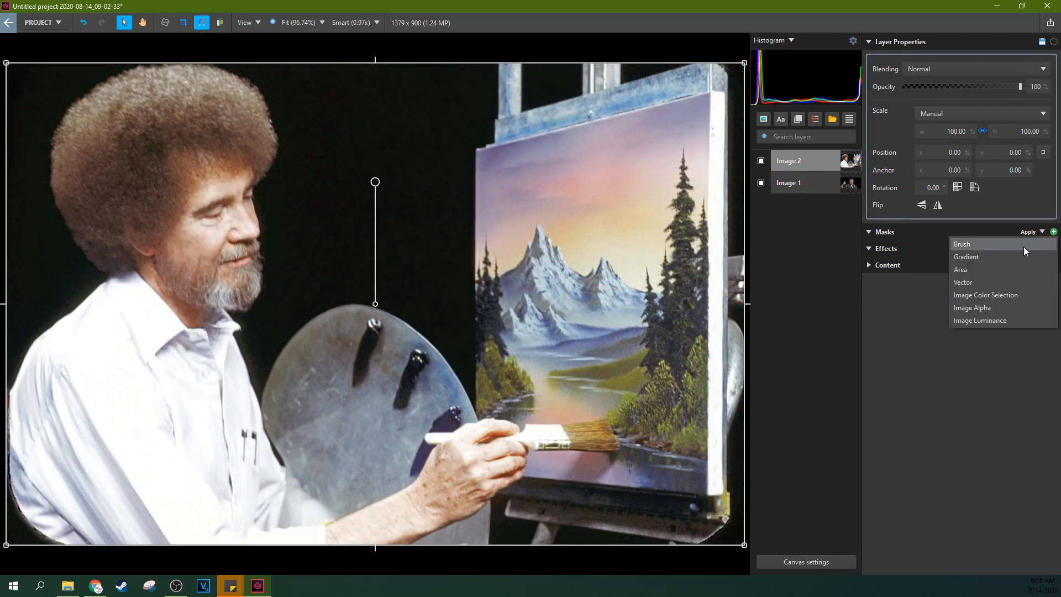
{"action": "left_click", "coordinate": [975, 271]}
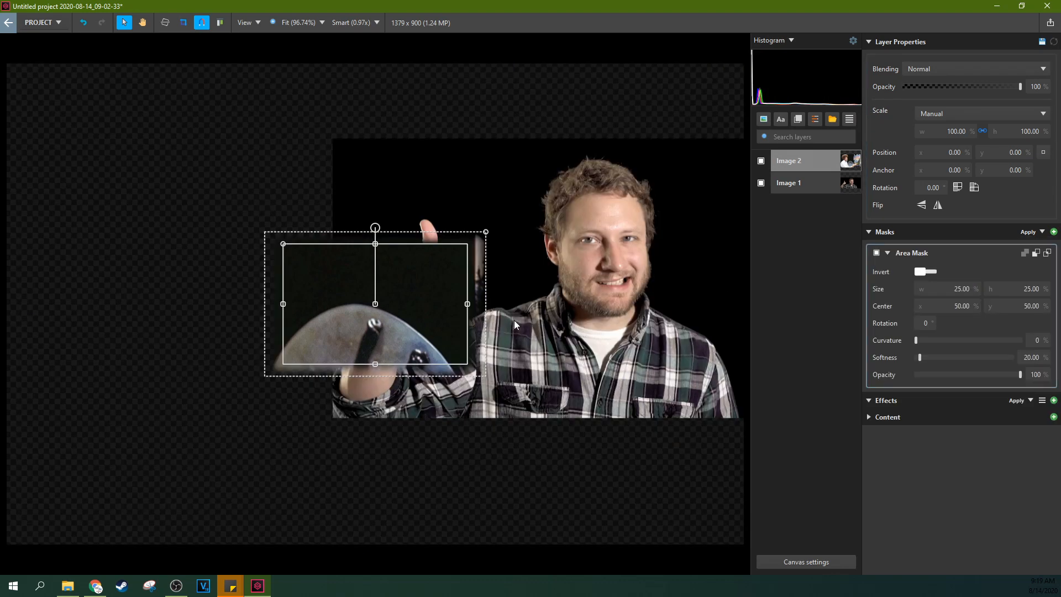
{"action": "left_click_drag", "start_coordinate": [440, 320], "coordinate": [633, 277]}
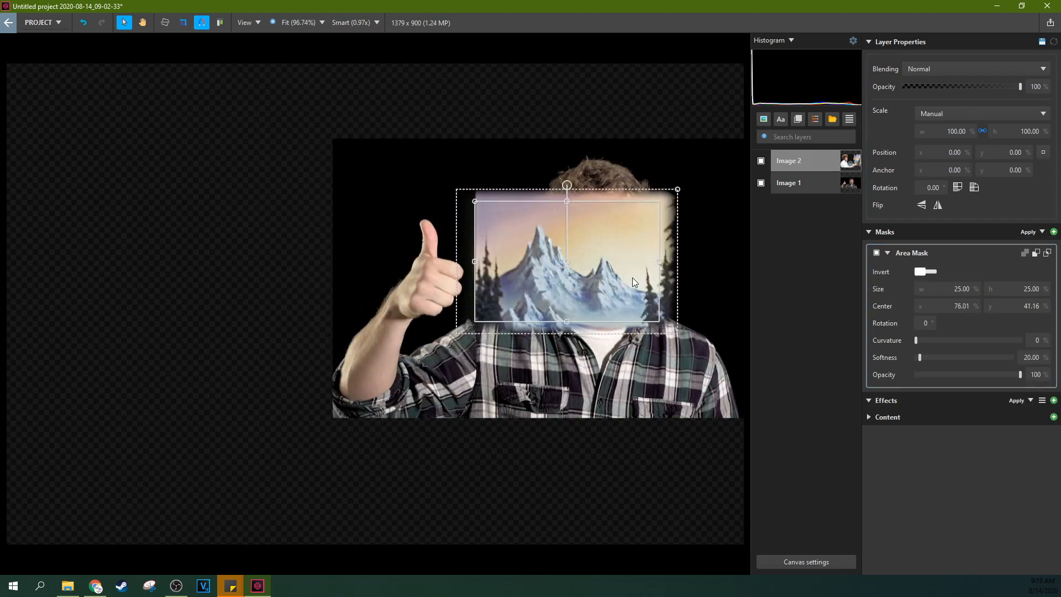
{"action": "left_click", "coordinate": [924, 271]}
{"action": "left_click_drag", "start_coordinate": [552, 320], "coordinate": [574, 320]}
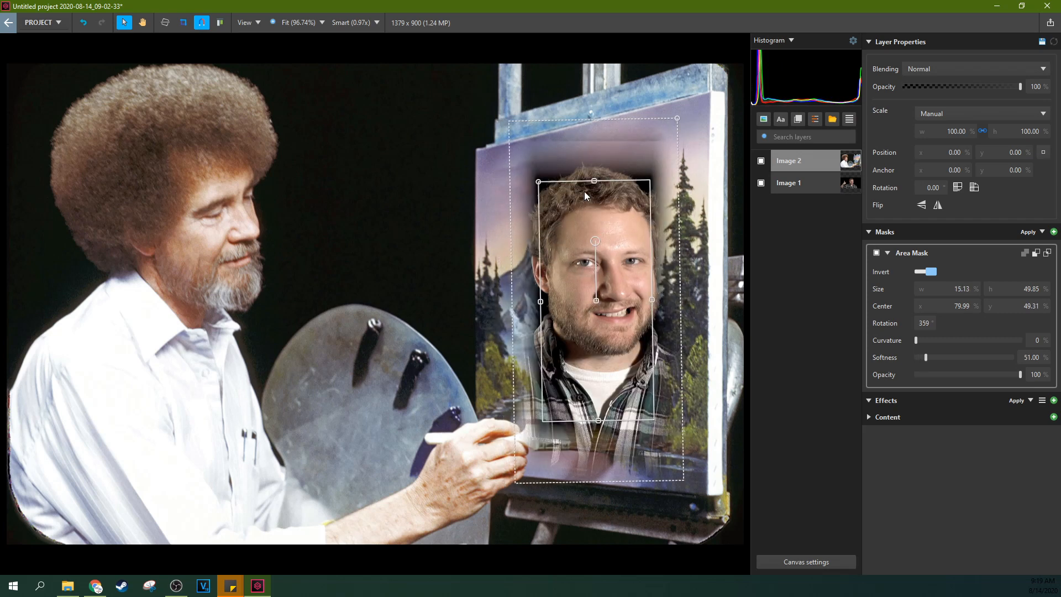
Refine Image 2's Area mask around the portrait to about 49.18% high, with curvature 48 and softness 43.75%
{"action": "left_click_drag", "start_coordinate": [584, 191], "coordinate": [531, 162]}
{"action": "left_click_drag", "start_coordinate": [538, 183], "coordinate": [547, 194]}
{"action": "left_click_drag", "start_coordinate": [575, 219], "coordinate": [576, 213]}
{"action": "left_click_drag", "start_coordinate": [531, 316], "coordinate": [564, 297]}
{"action": "left_click_drag", "start_coordinate": [667, 292], "coordinate": [647, 310]}
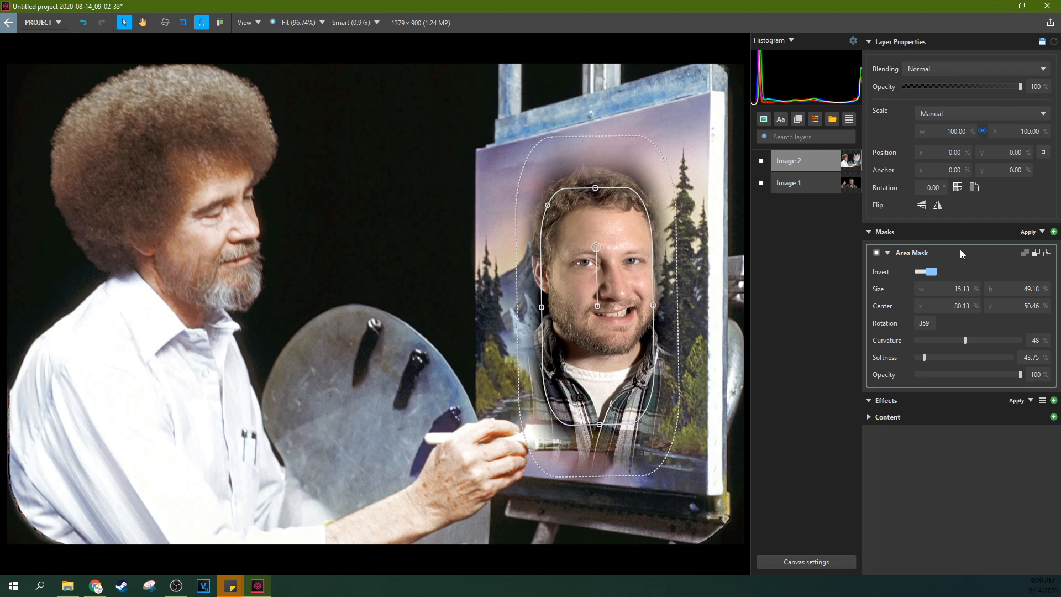
Add a Brush mask to Image 2 and paint over the artist's paintbrush with a 23.97 px radius to reveal it above the portrait
{"action": "left_click", "coordinate": [1053, 232]}
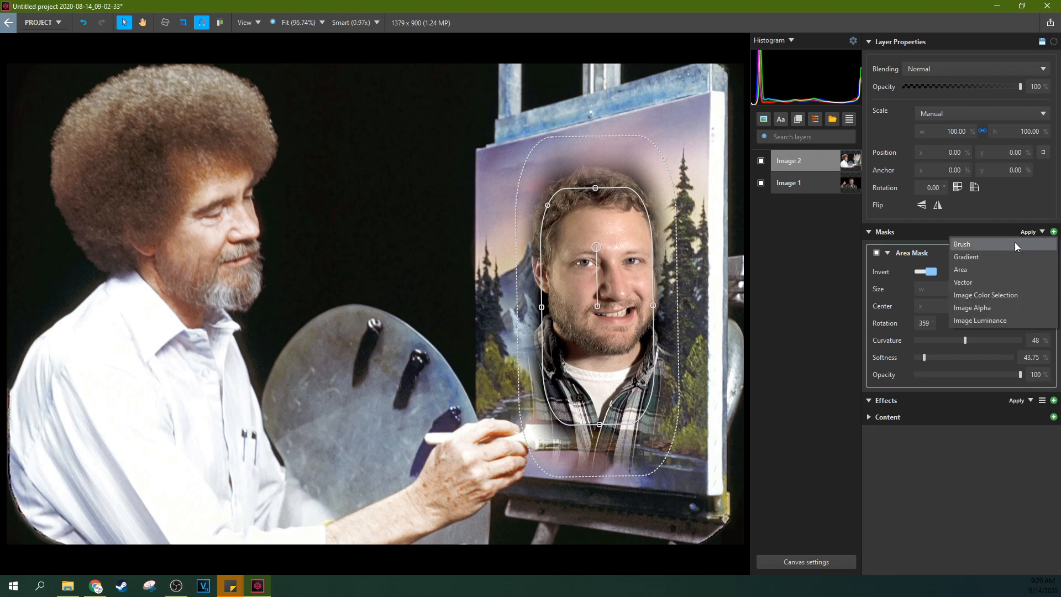
{"action": "left_click", "coordinate": [979, 245]}
{"action": "left_click_drag", "start_coordinate": [537, 437], "coordinate": [608, 441]}
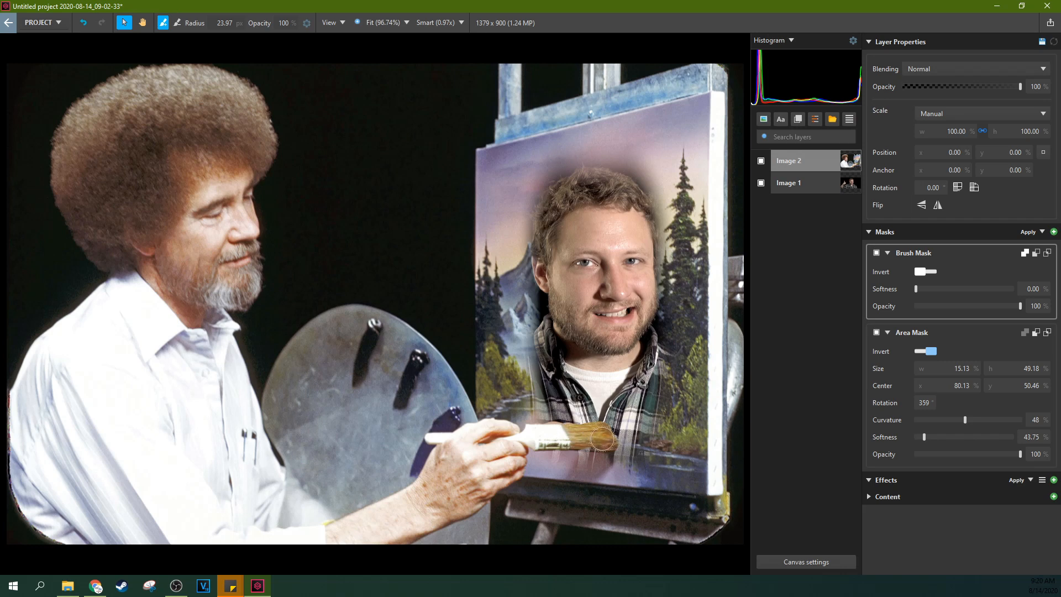
{"action": "key", "text": "Escape"}
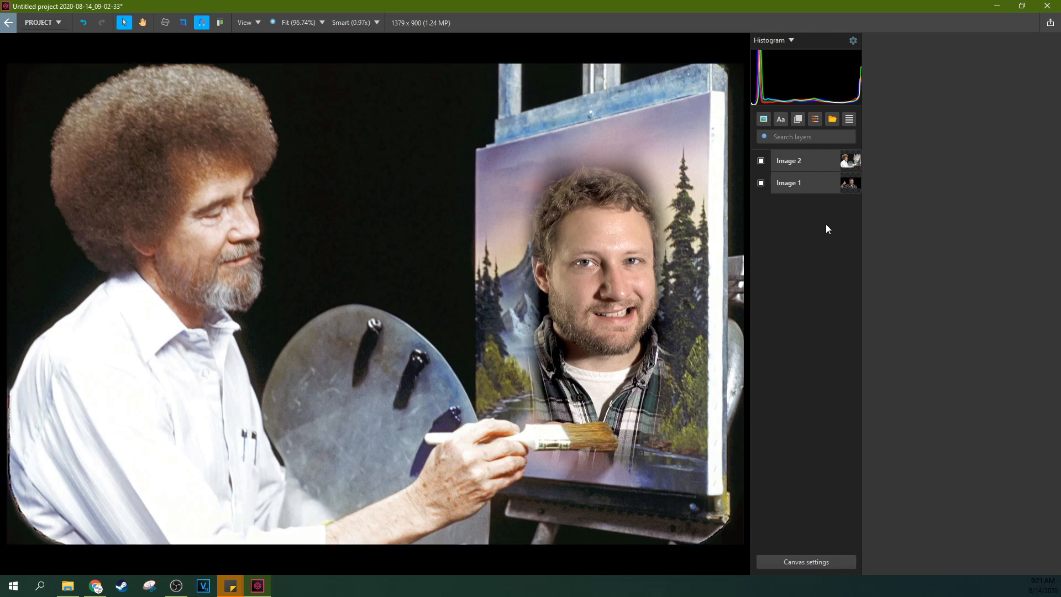
Add a Healing Brush effect to the Image 1 layer
{"action": "left_click", "coordinate": [821, 184]}
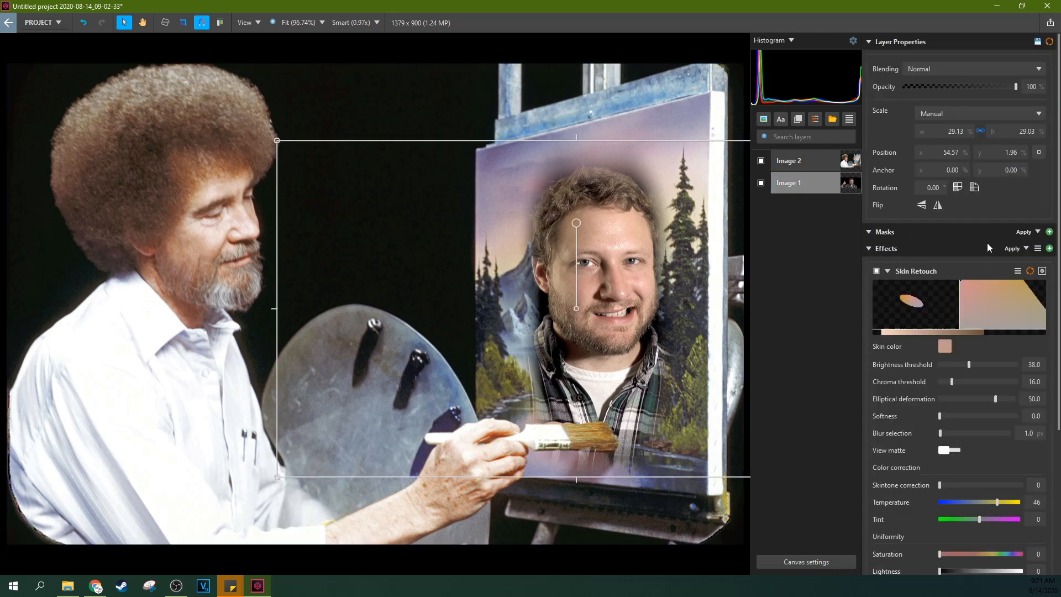
{"action": "left_click", "coordinate": [1049, 248]}
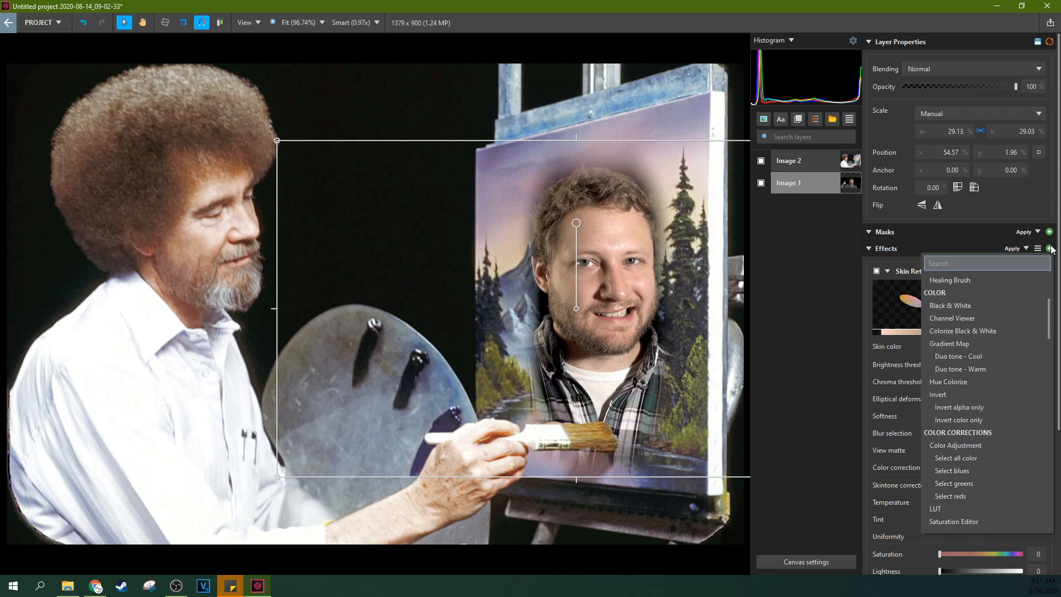
{"action": "left_click", "coordinate": [990, 278]}
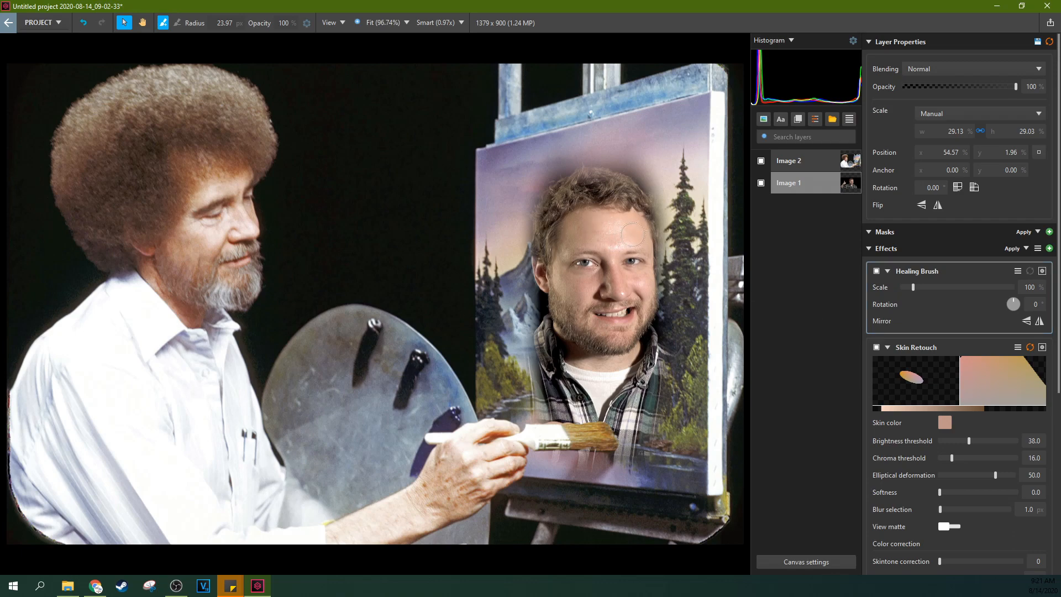
Retouch the portrait's forehead with the Healing Brush, sampling clean skin from the forehead as the source
{"action": "left_click", "coordinate": [635, 238]}
{"action": "left_click", "coordinate": [632, 237]}
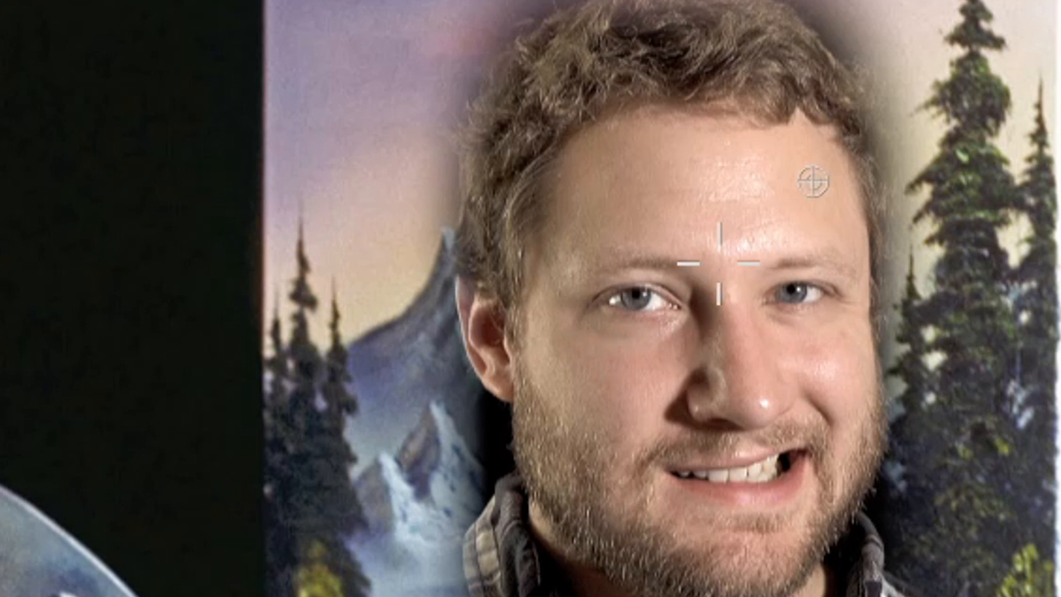
{"action": "left_click", "coordinate": [716, 235], "text": "alt"}
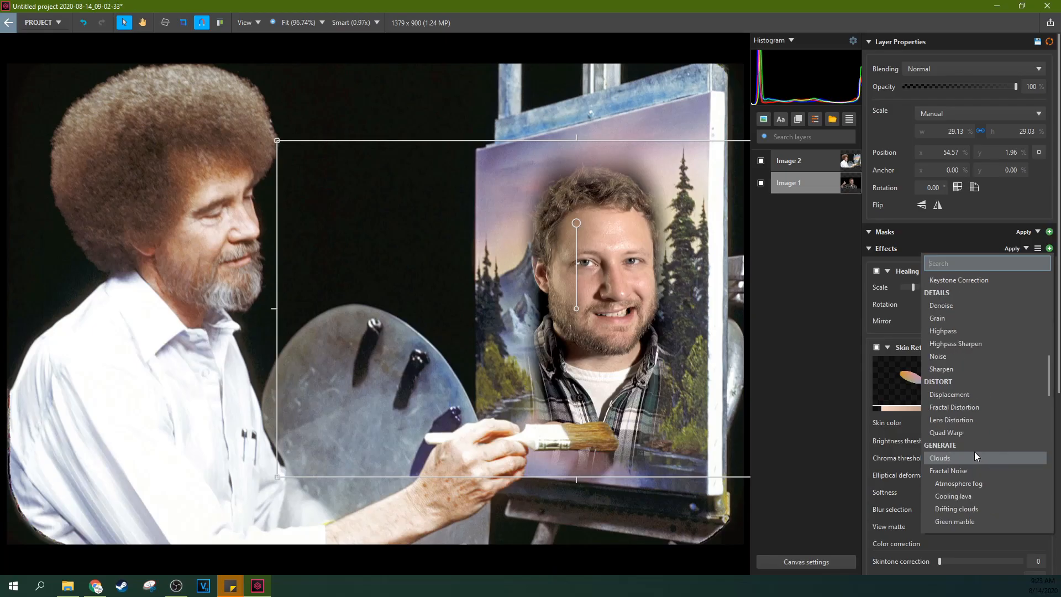
{"action": "scroll", "coordinate": [974, 452], "scroll_direction": "up", "scroll_amount": 10}
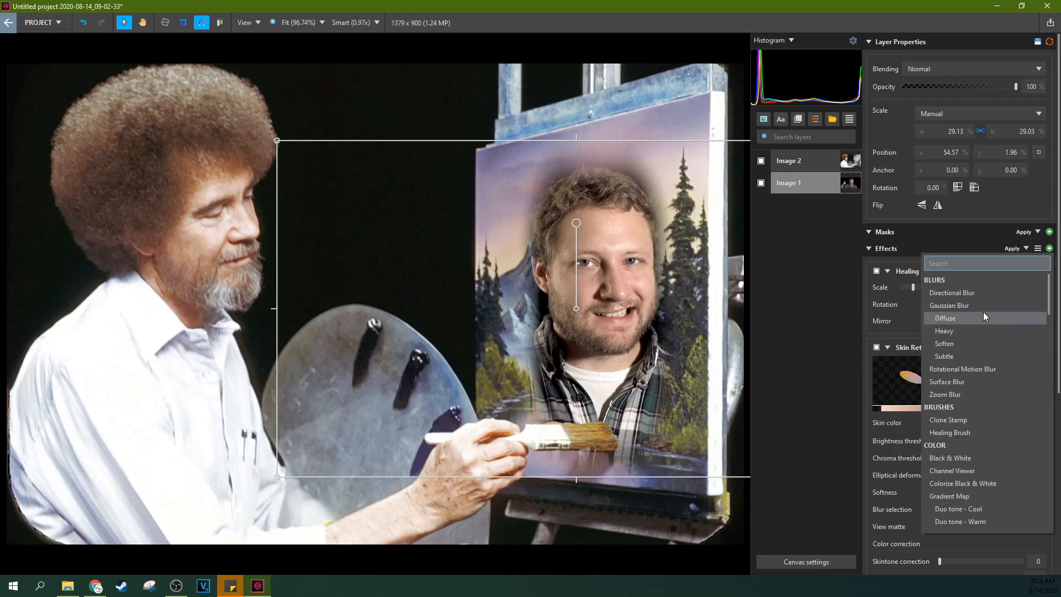
{"action": "scroll", "coordinate": [986, 301], "scroll_direction": "down", "scroll_amount": 3}
{"action": "scroll", "coordinate": [992, 356], "scroll_direction": "down", "scroll_amount": 10}
{"action": "scroll", "coordinate": [992, 353], "scroll_direction": "down", "scroll_amount": 4}
{"action": "scroll", "coordinate": [993, 409], "scroll_direction": "down", "scroll_amount": 8}
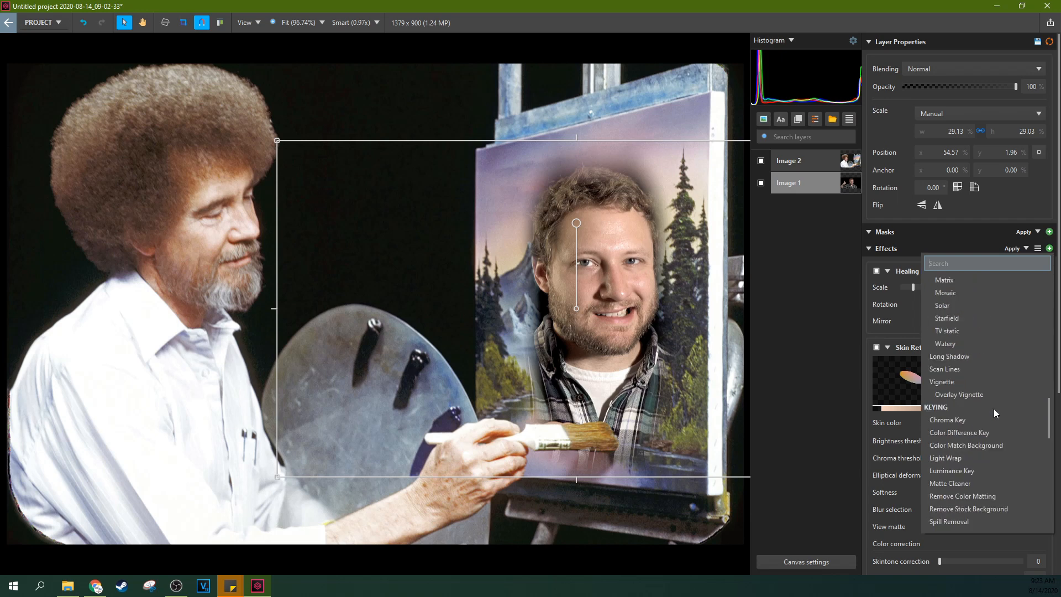
{"action": "scroll", "coordinate": [993, 409], "scroll_direction": "up", "scroll_amount": 1}
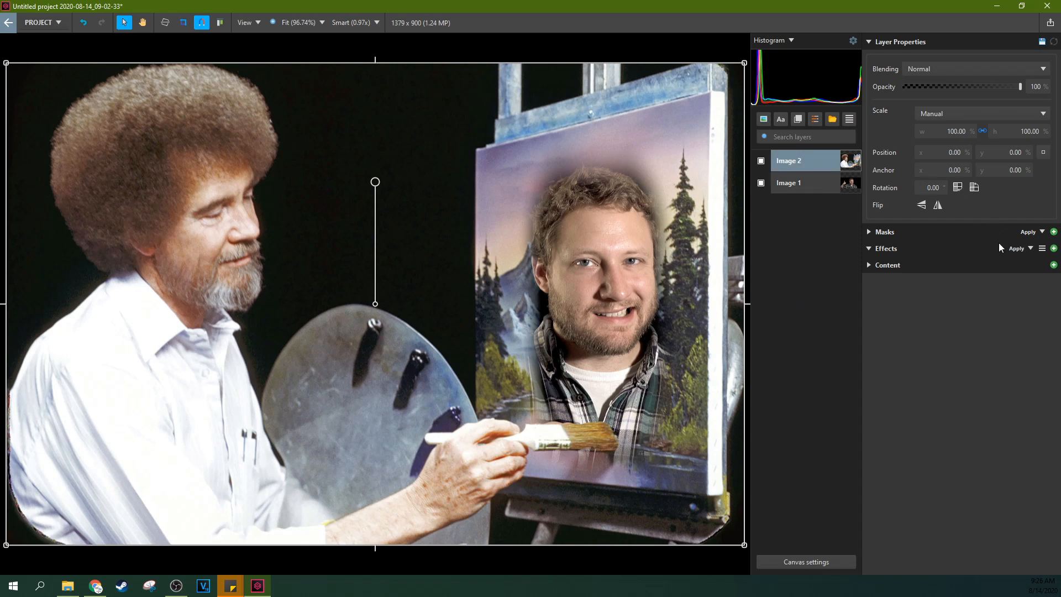
Add a Clarity effect to Image 2 and set its amount to 91%
{"action": "left_click", "coordinate": [1053, 248]}
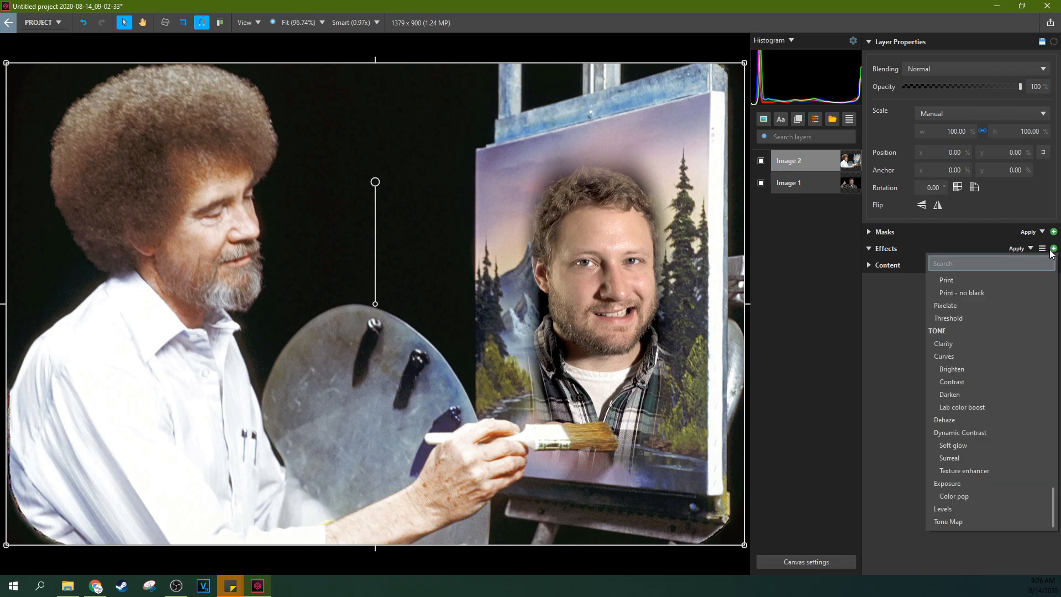
{"action": "left_click", "coordinate": [974, 343]}
{"action": "left_click_drag", "start_coordinate": [947, 287], "coordinate": [1008, 283]}
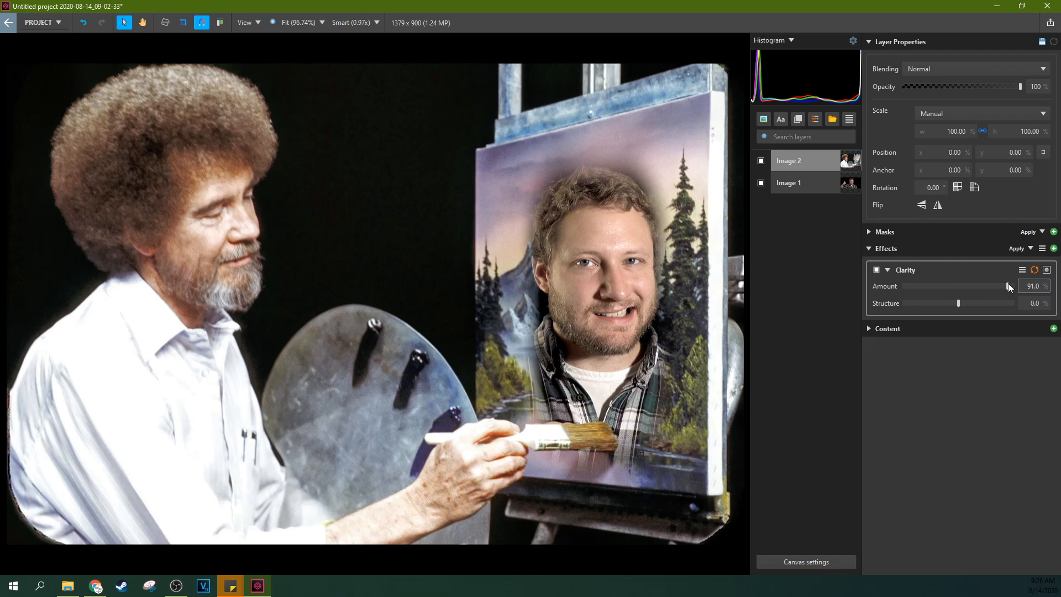
Apply the Texture enhancer preset of Dynamic Contrast to Image 2
{"action": "left_click", "coordinate": [1053, 248]}
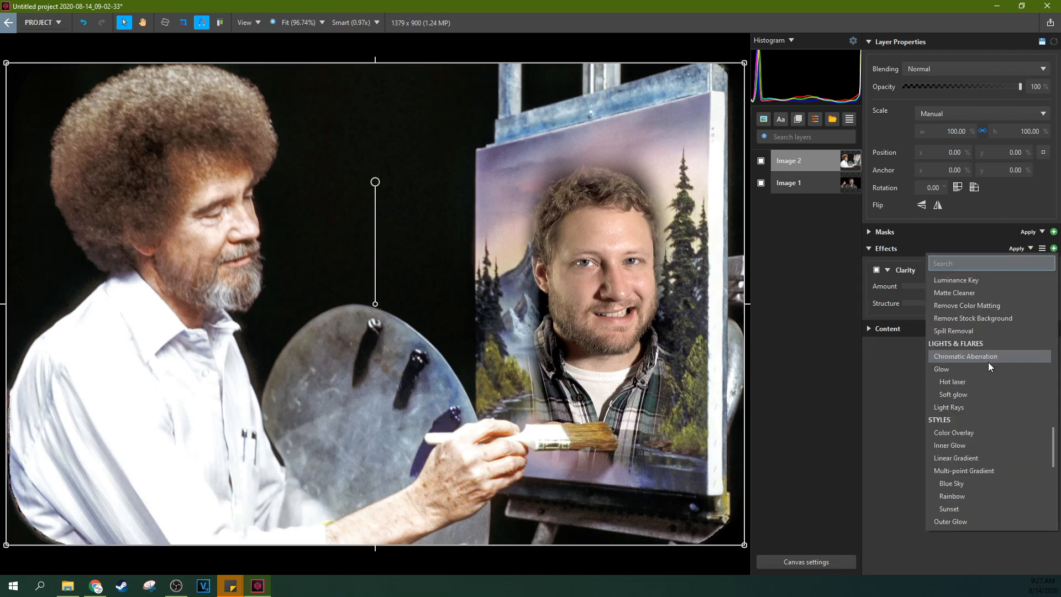
{"action": "scroll", "coordinate": [988, 363], "scroll_direction": "down", "scroll_amount": 6}
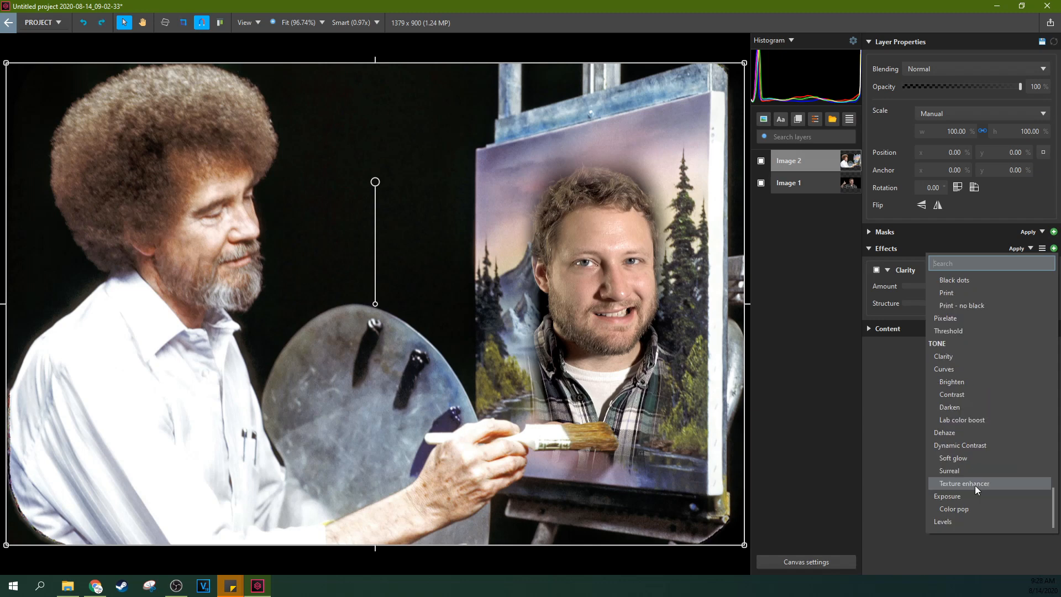
{"action": "left_click", "coordinate": [974, 484]}
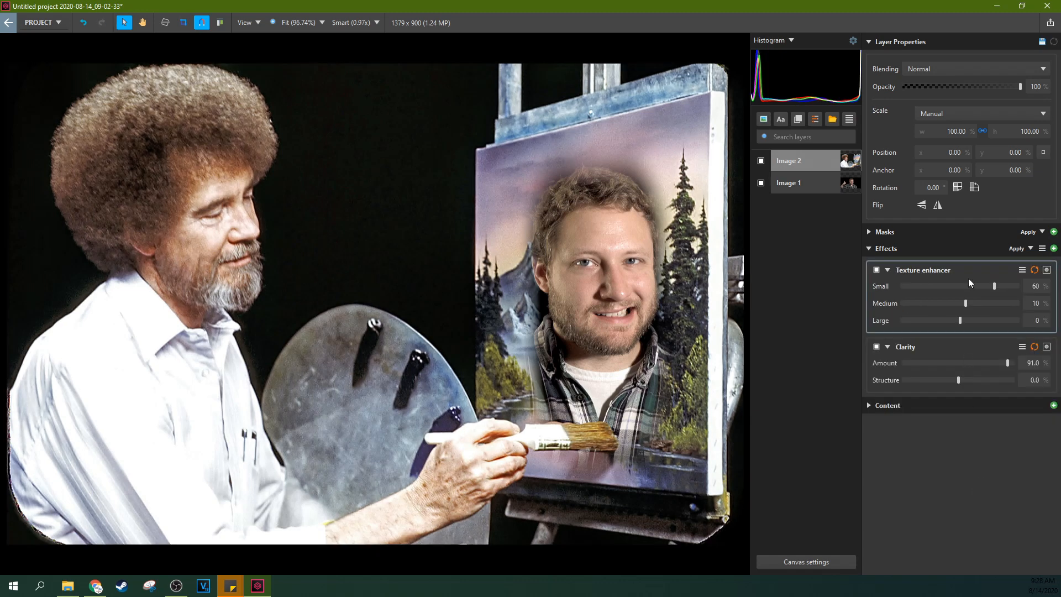
Compare Image 2 with and without the Texture enhancer effect, leaving the effect enabled
{"action": "left_click", "coordinate": [876, 270]}
{"action": "left_click", "coordinate": [876, 269]}
{"action": "left_click", "coordinate": [876, 270]}
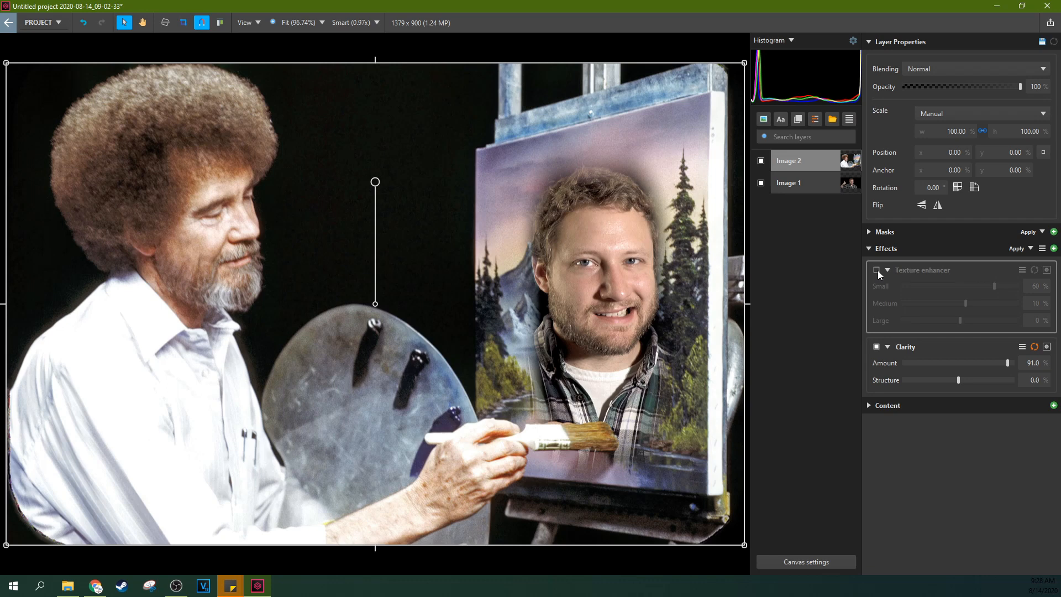
{"action": "left_click", "coordinate": [877, 270]}
{"action": "left_click", "coordinate": [877, 270]}
{"action": "left_click", "coordinate": [877, 270]}
{"action": "left_click", "coordinate": [876, 270]}
{"action": "left_click", "coordinate": [876, 270]}
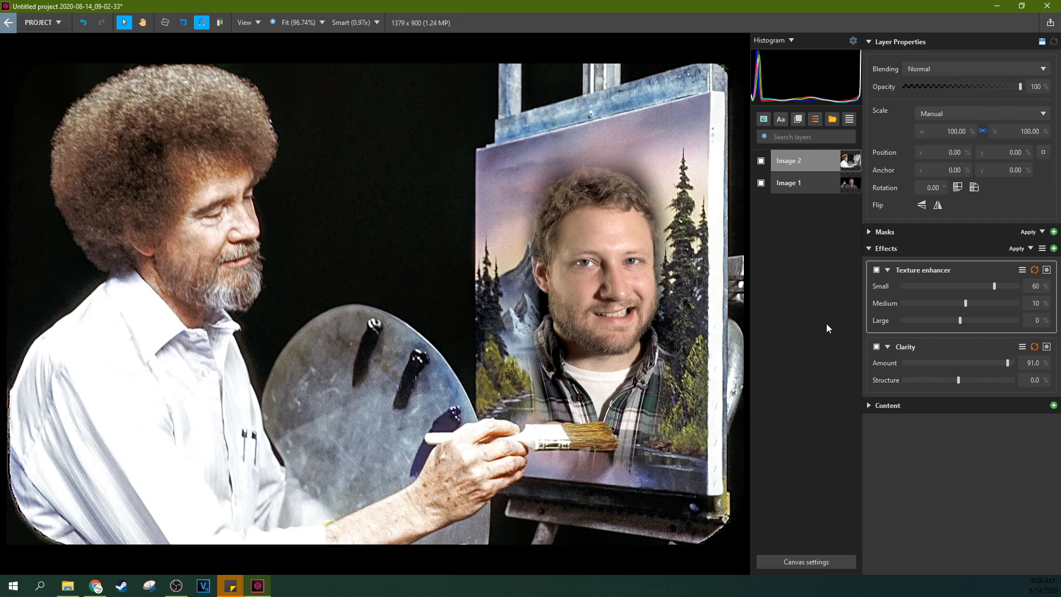
{"action": "left_click", "coordinate": [827, 183]}
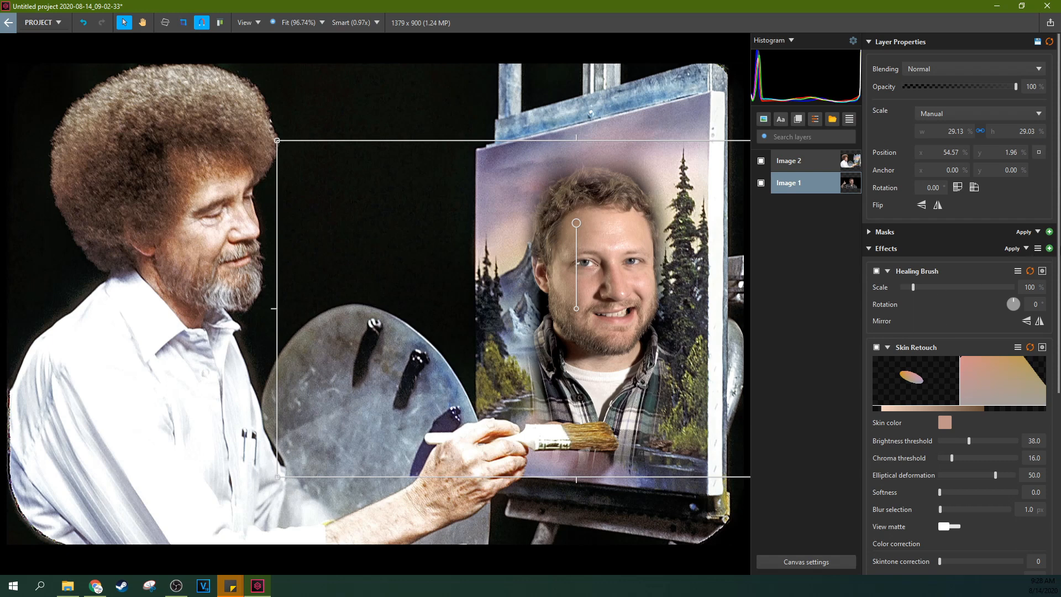
{"action": "left_click", "coordinate": [1049, 249]}
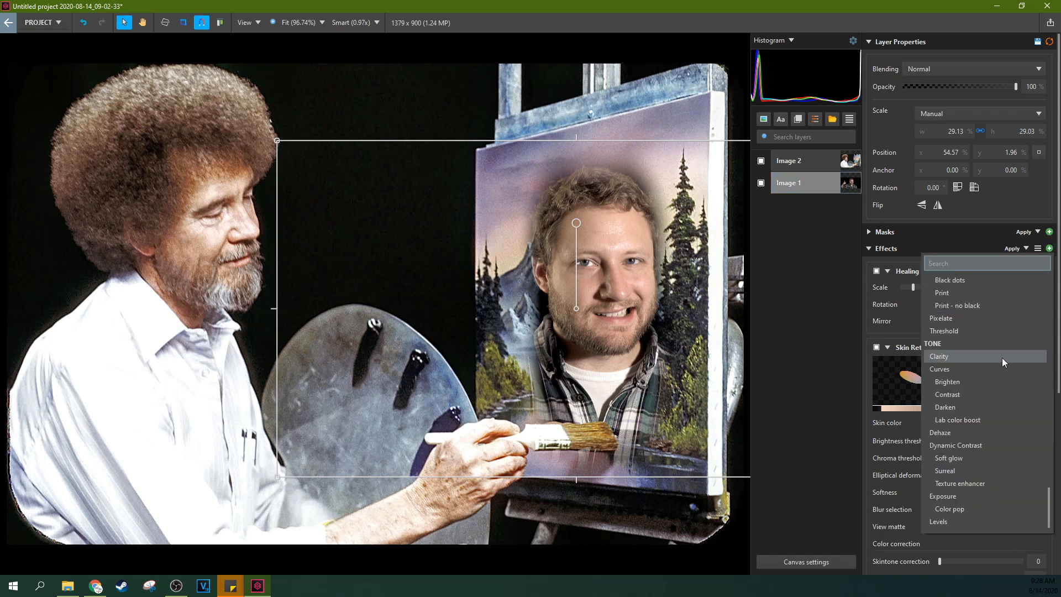
{"action": "scroll", "coordinate": [1002, 357], "scroll_direction": "up", "scroll_amount": 5}
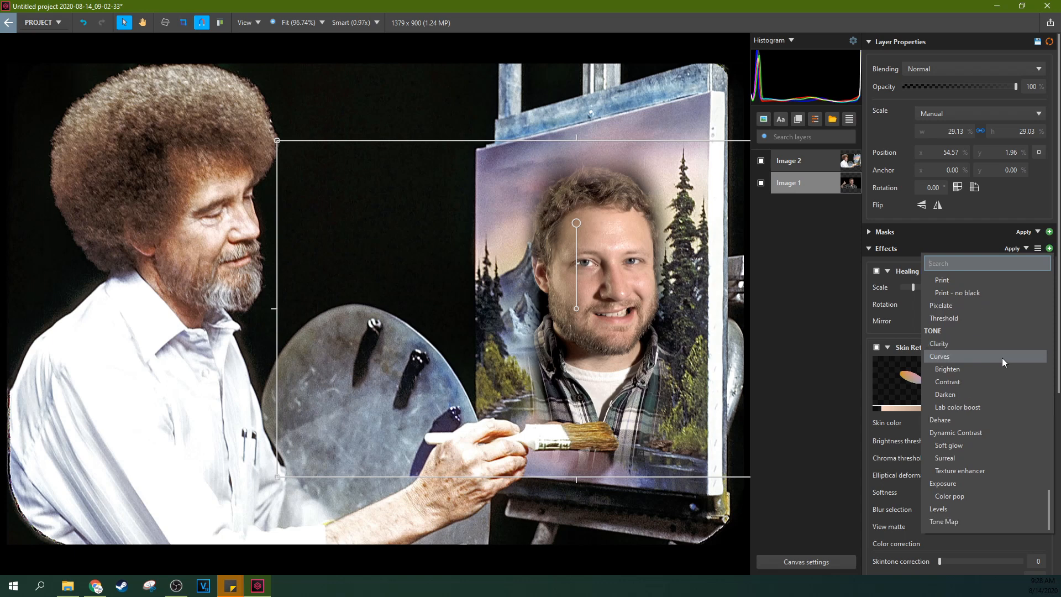
{"action": "left_click", "coordinate": [829, 210]}
{"action": "left_click", "coordinate": [810, 185]}
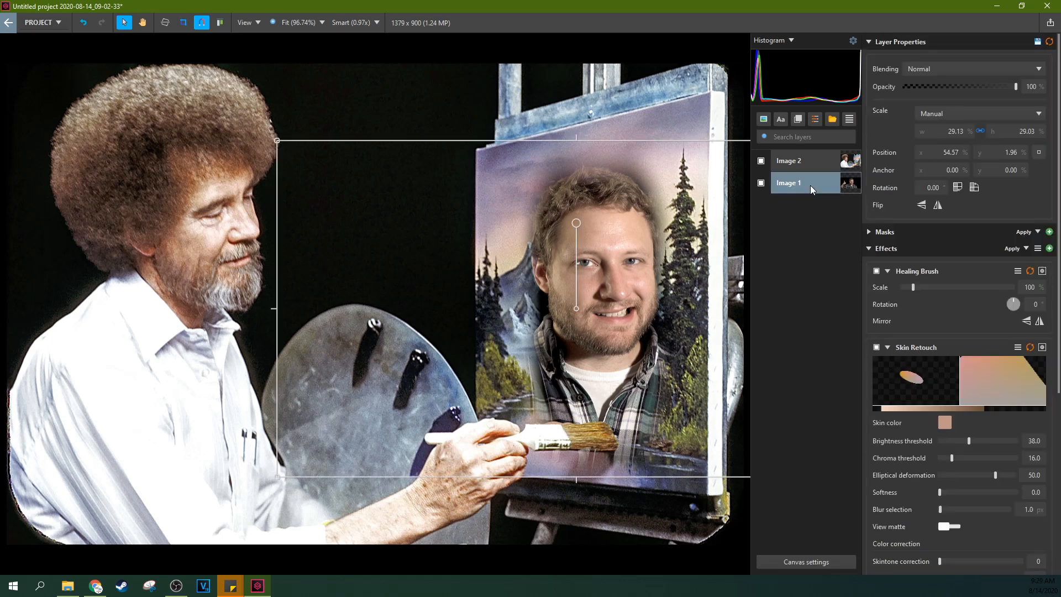
Add an adjustment layer directly above Image 1 and below Image 2
{"action": "right_click", "coordinate": [810, 185]}
{"action": "left_click", "coordinate": [807, 226]}
{"action": "left_click", "coordinate": [804, 180]}
{"action": "left_click", "coordinate": [814, 120]}
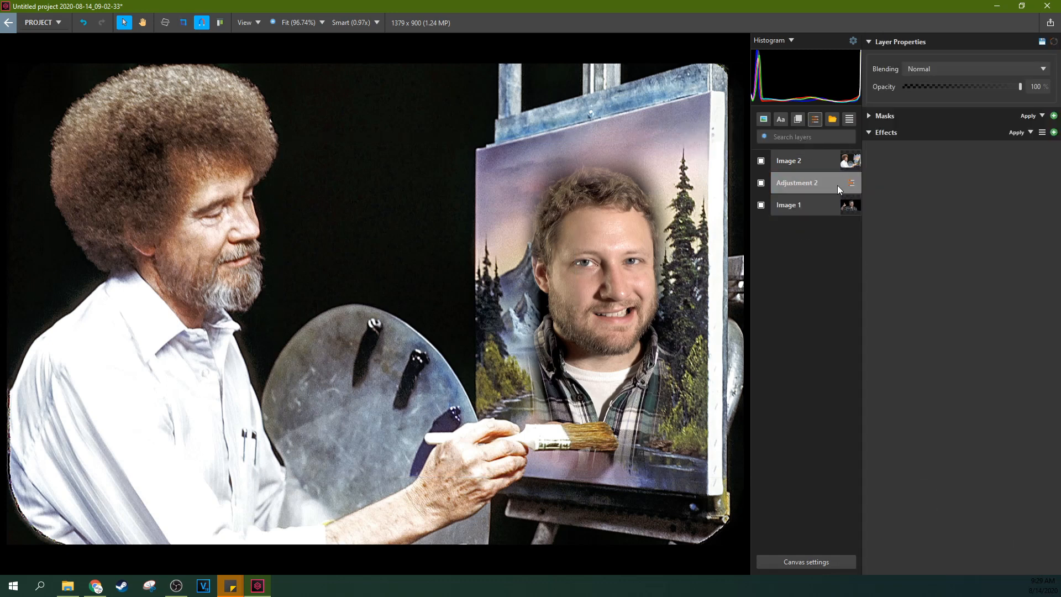
Add a Directional Blur effect to the adjustment layer with a length of 17 px
{"action": "left_click", "coordinate": [1053, 132]}
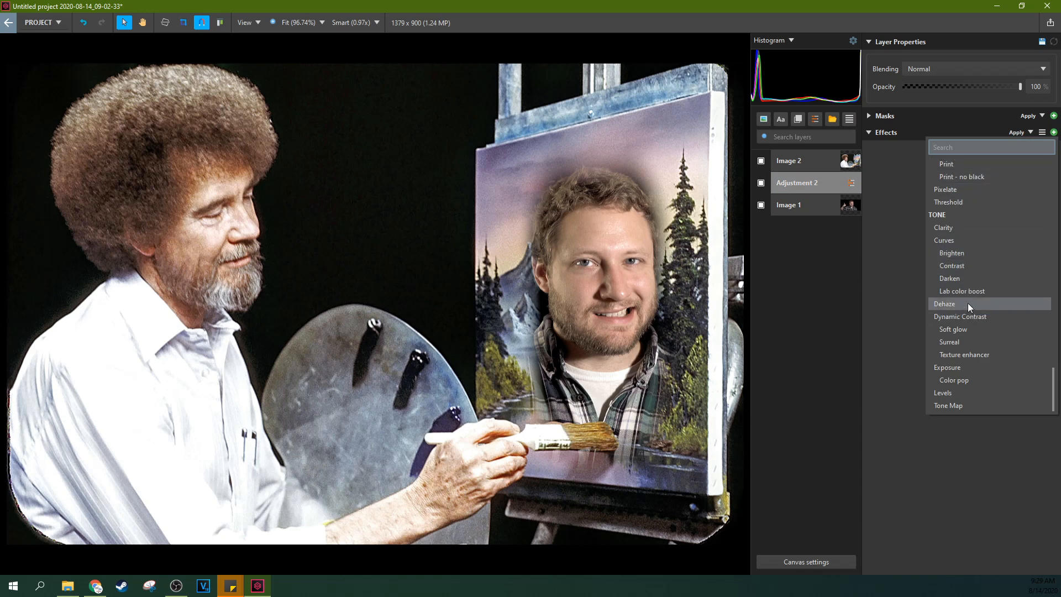
{"action": "scroll", "coordinate": [971, 214], "scroll_direction": "up", "scroll_amount": 10}
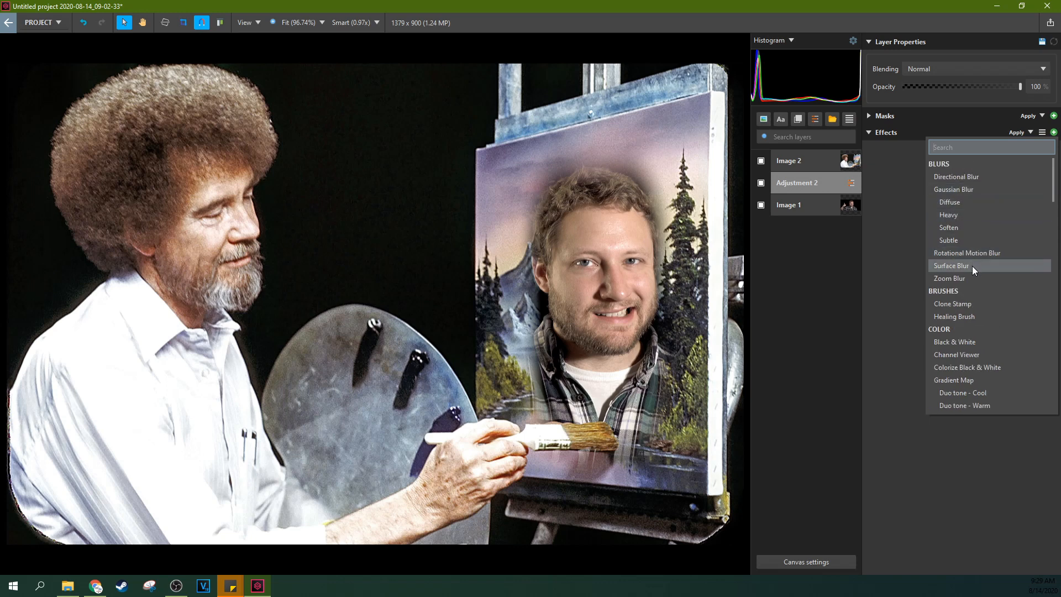
{"action": "left_click", "coordinate": [976, 177]}
{"action": "left_click_drag", "start_coordinate": [920, 187], "coordinate": [920, 191]}
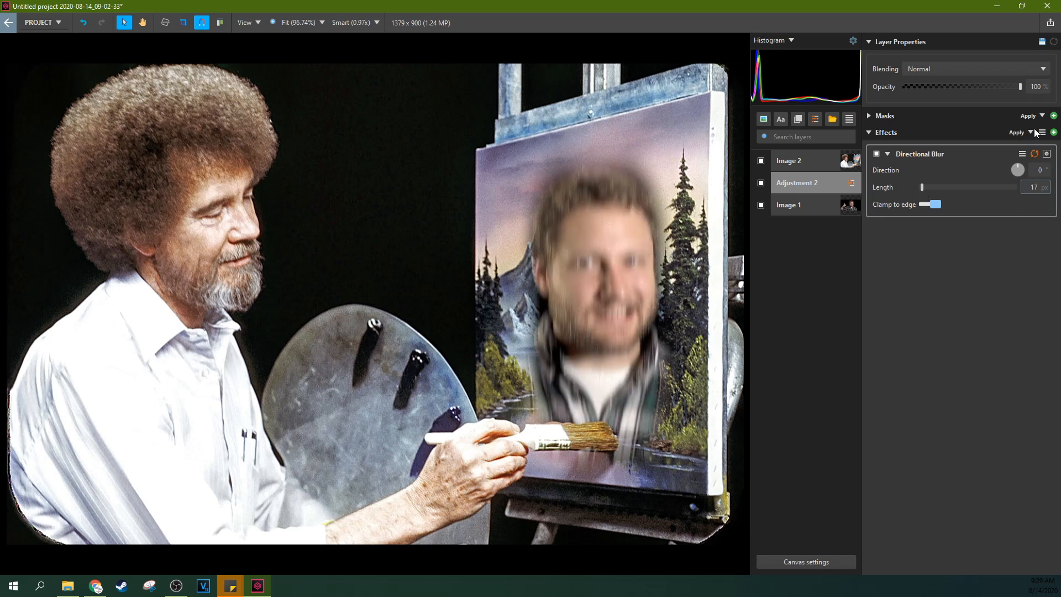
Limit the adjustment layer with an Area mask over the paintbrush tip, about 6.00% wide and 8.73% high
{"action": "left_click", "coordinate": [1053, 117]}
{"action": "left_click", "coordinate": [987, 153]}
{"action": "left_click_drag", "start_coordinate": [460, 347], "coordinate": [668, 471]}
{"action": "left_click_drag", "start_coordinate": [519, 434], "coordinate": [590, 435]}
{"action": "left_click_drag", "start_coordinate": [611, 435], "coordinate": [624, 442]}
{"action": "left_click_drag", "start_coordinate": [624, 504], "coordinate": [621, 448]}
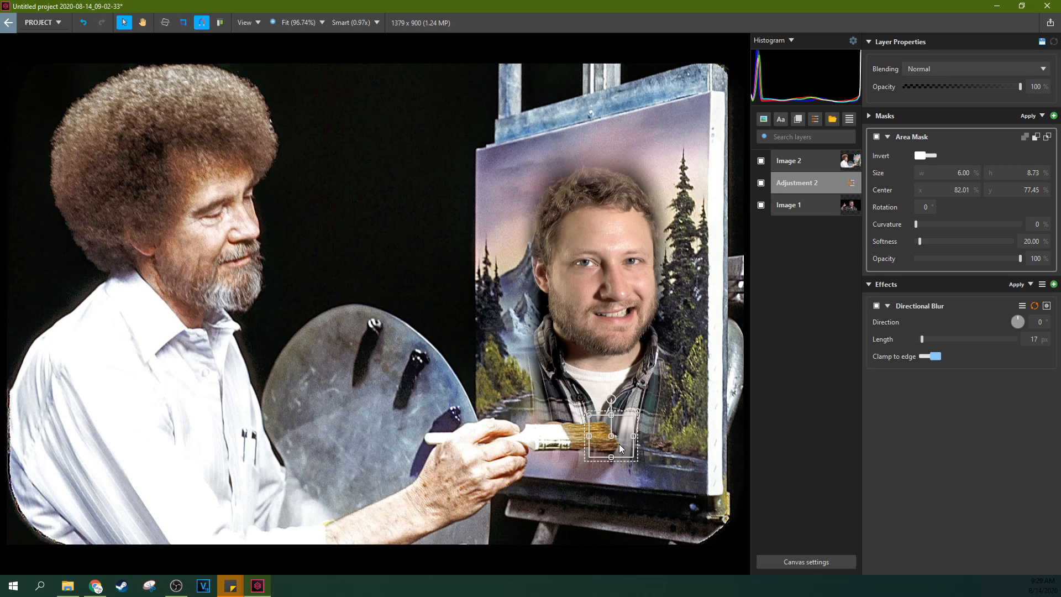
Add a text layer above Image 2 in the Gloss And Bloom font reading "Me and Bob Chillin'"
{"action": "left_click", "coordinate": [810, 160]}
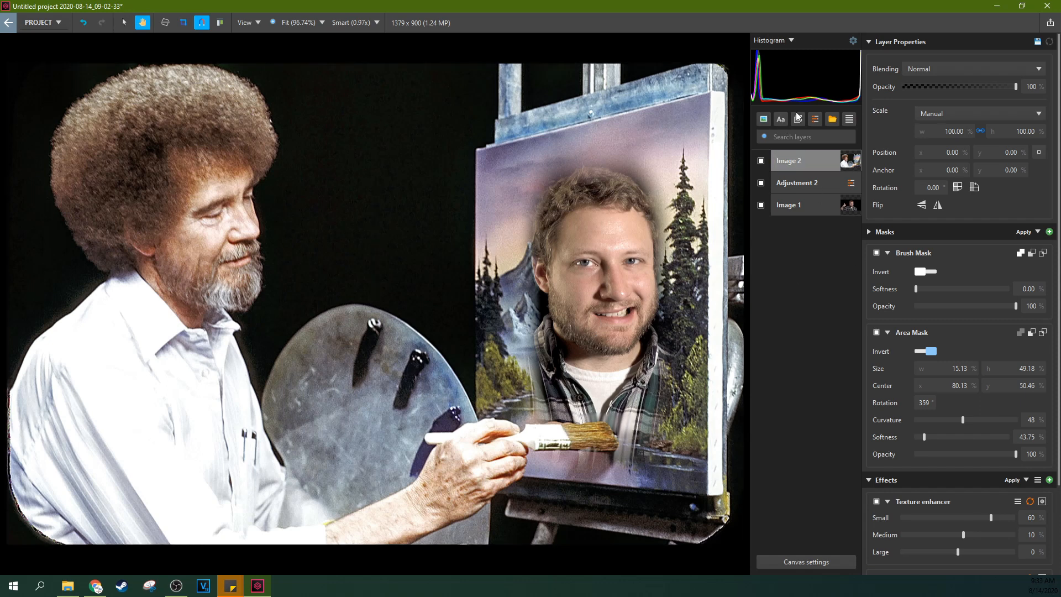
{"action": "left_click", "coordinate": [781, 120]}
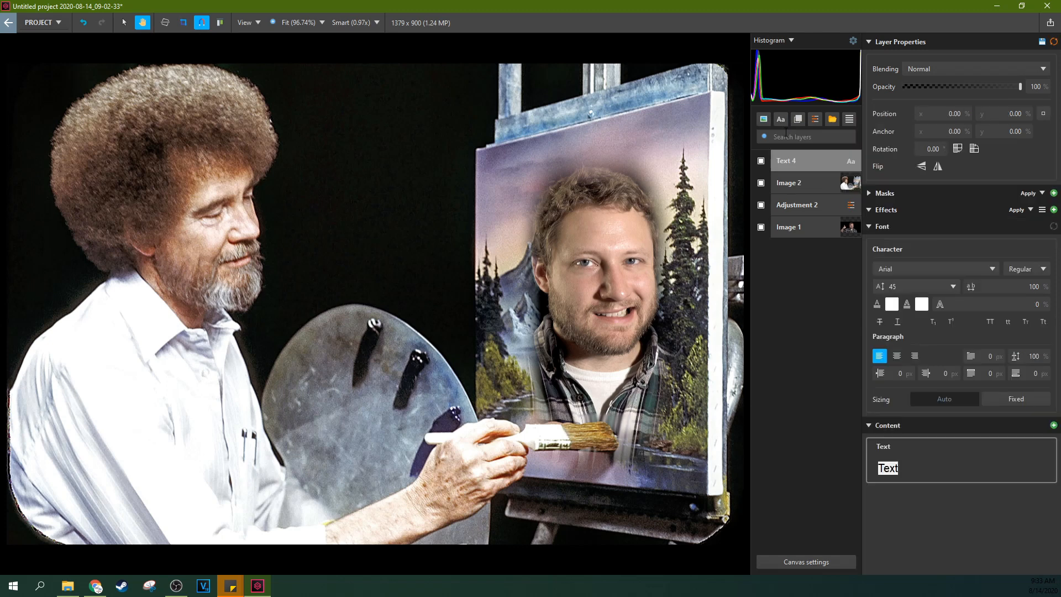
{"action": "left_click", "coordinate": [919, 271]}
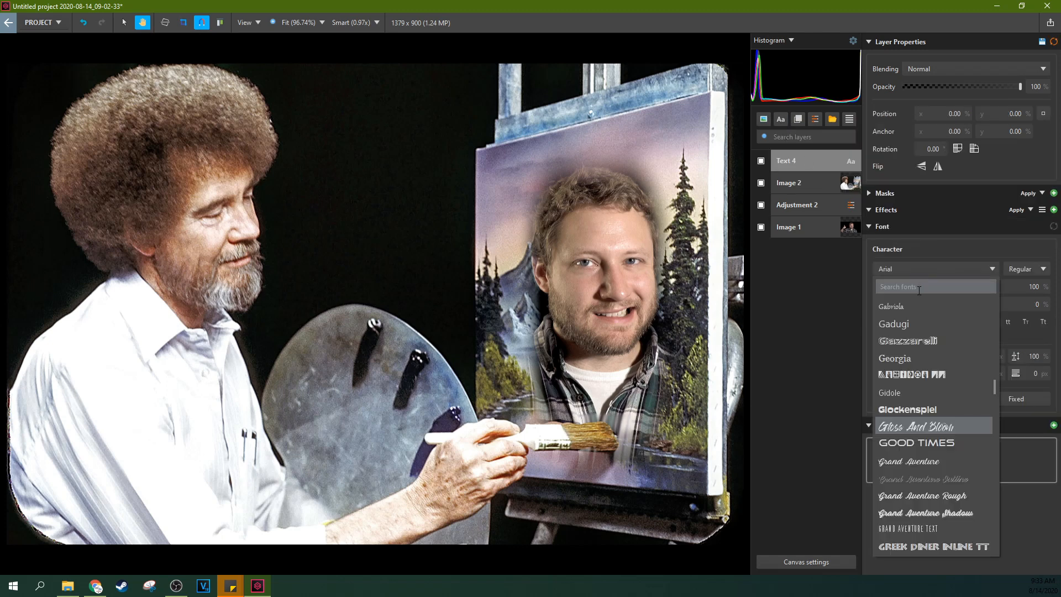
{"action": "left_click", "coordinate": [921, 431]}
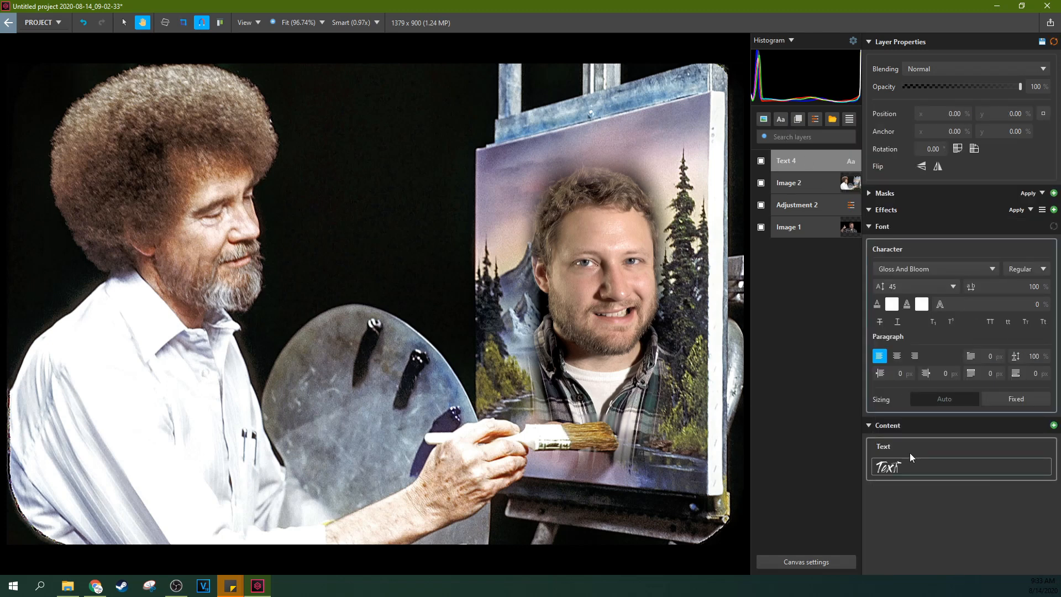
{"action": "double_click", "coordinate": [899, 464]}
{"action": "type", "text": "Me and Bob Chillin'"}
{"action": "key", "text": "Return"}
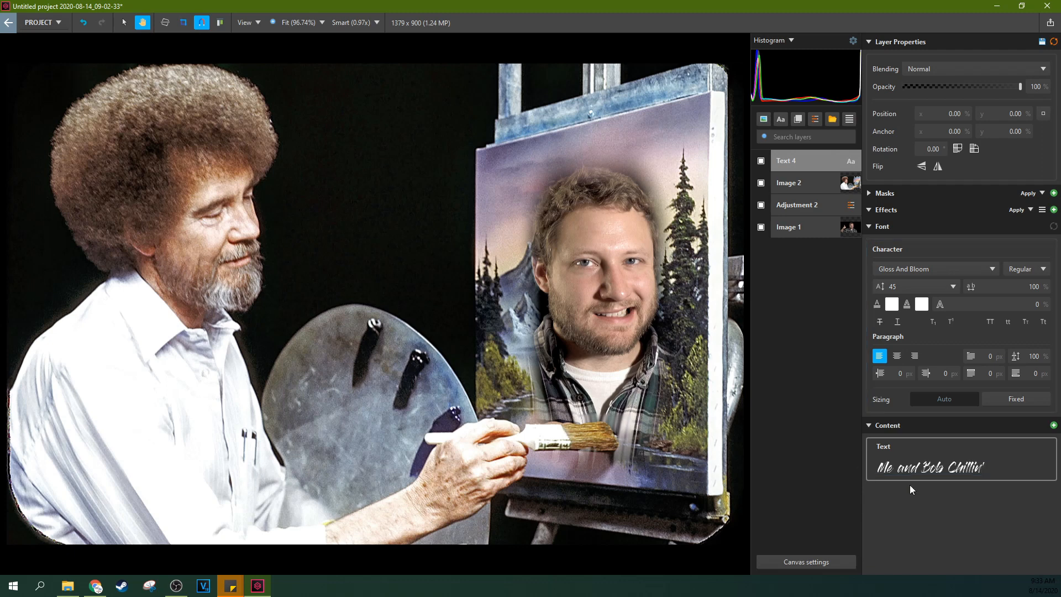
Move the caption over the upper part of the painting, to about x 65.06%, y -52.60%
{"action": "left_click", "coordinate": [827, 187]}
{"action": "left_click", "coordinate": [819, 166]}
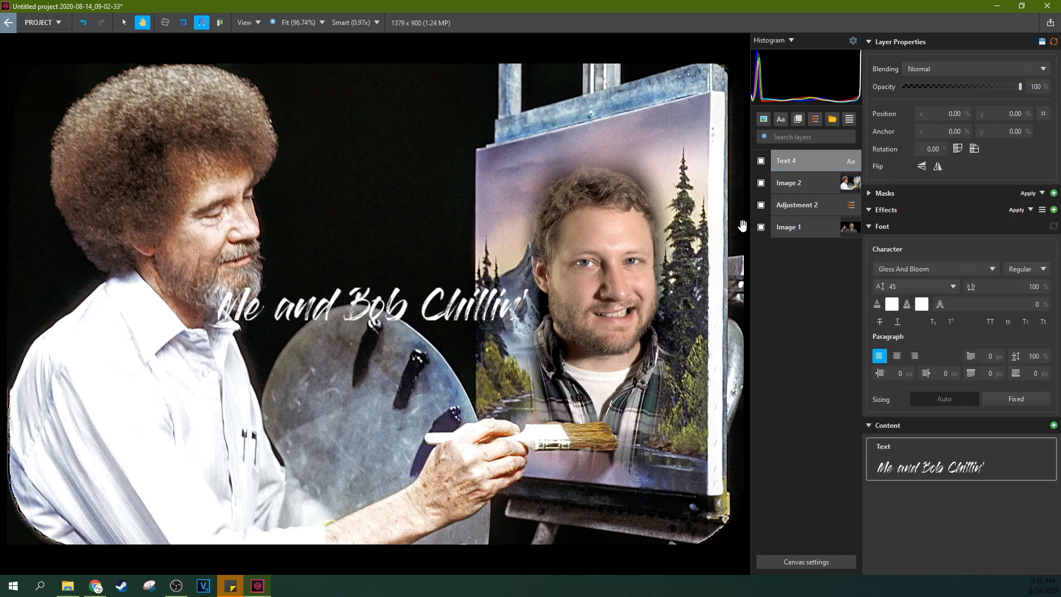
{"action": "scroll", "coordinate": [742, 226], "scroll_direction": "up", "scroll_amount": 1}
{"action": "scroll", "coordinate": [672, 289], "scroll_direction": "down", "scroll_amount": 2}
{"action": "scroll", "coordinate": [644, 290], "scroll_direction": "up", "scroll_amount": 2}
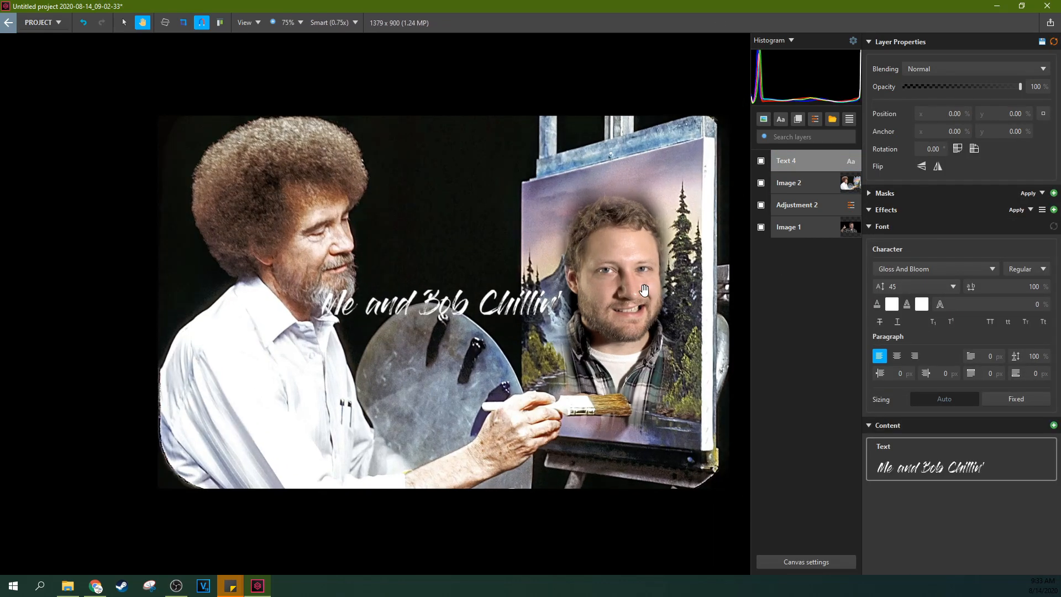
{"action": "scroll", "coordinate": [645, 290], "scroll_direction": "down", "scroll_amount": 1}
{"action": "scroll", "coordinate": [645, 290], "scroll_direction": "up", "scroll_amount": 1}
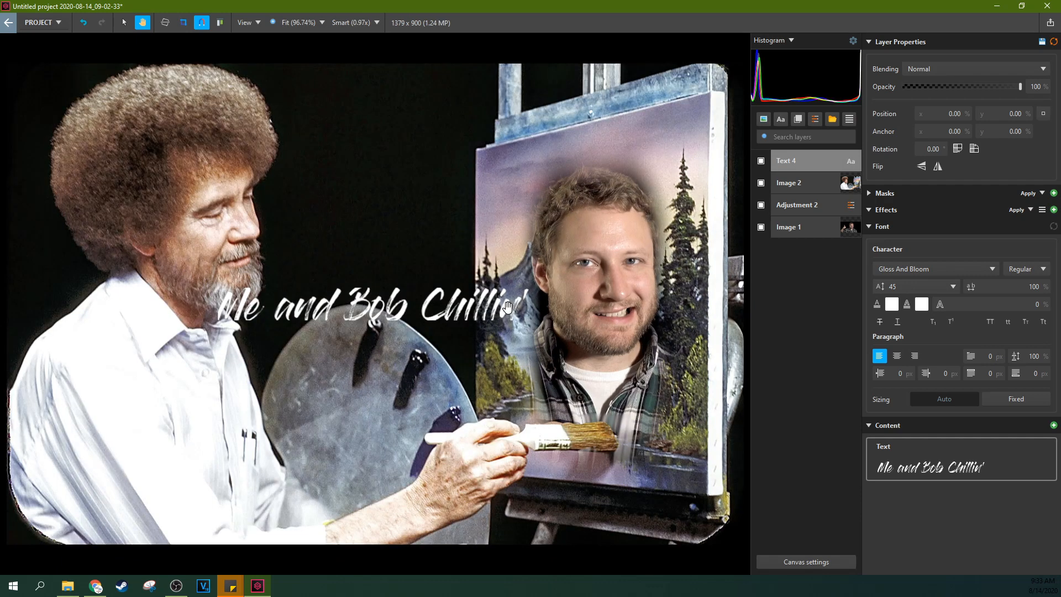
{"action": "scroll", "coordinate": [489, 301], "scroll_direction": "down", "scroll_amount": 1}
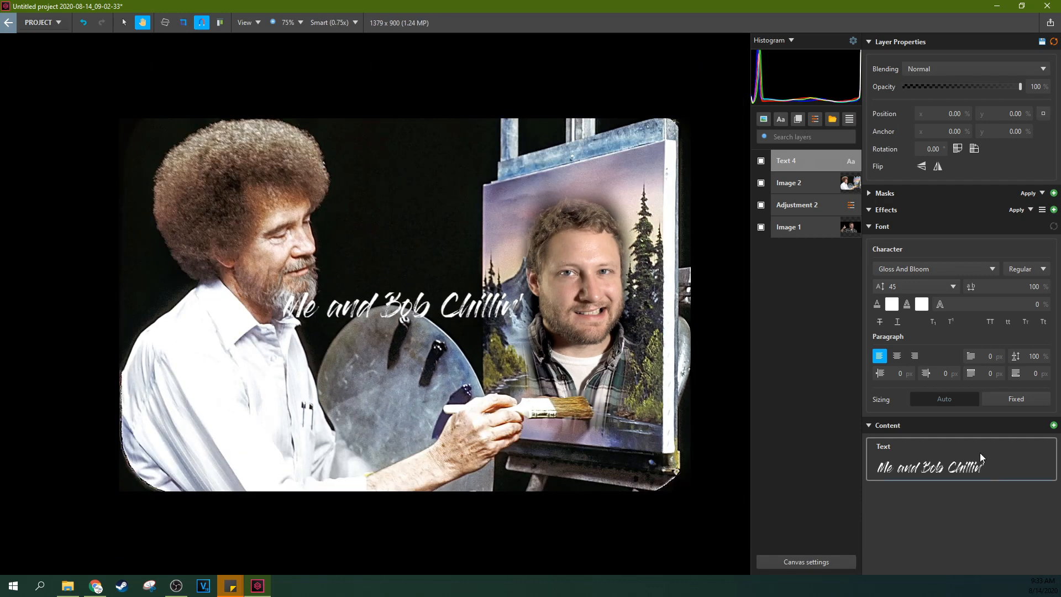
{"action": "left_click", "coordinate": [119, 25]}
{"action": "left_click_drag", "start_coordinate": [414, 303], "coordinate": [581, 201]}
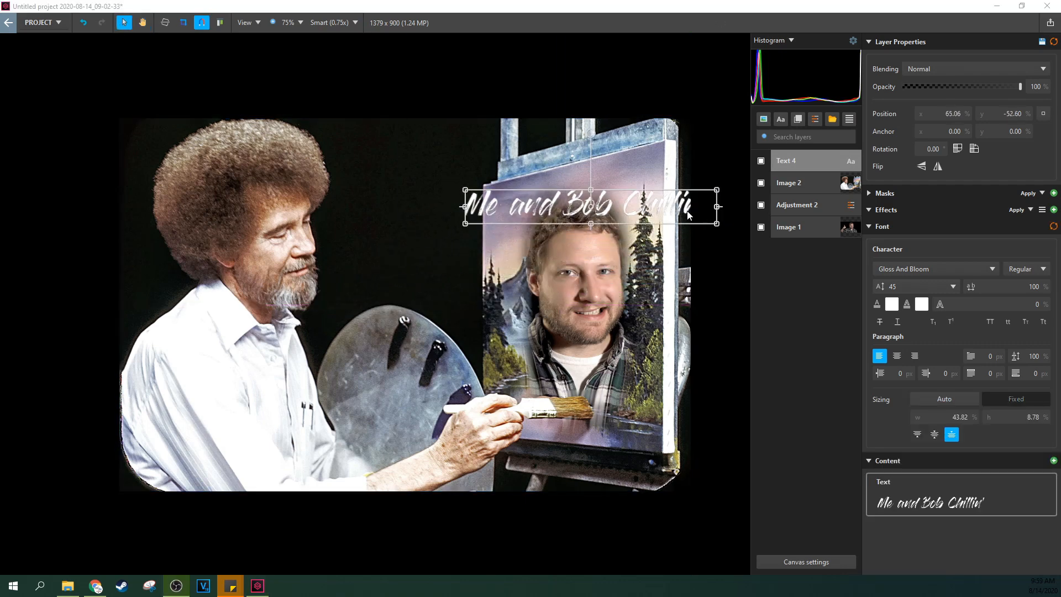
Rotate the caption to about 353° to follow the painting's upper edge and shift it to about x 60.89%, y -57.15%
{"action": "left_click", "coordinate": [687, 215]}
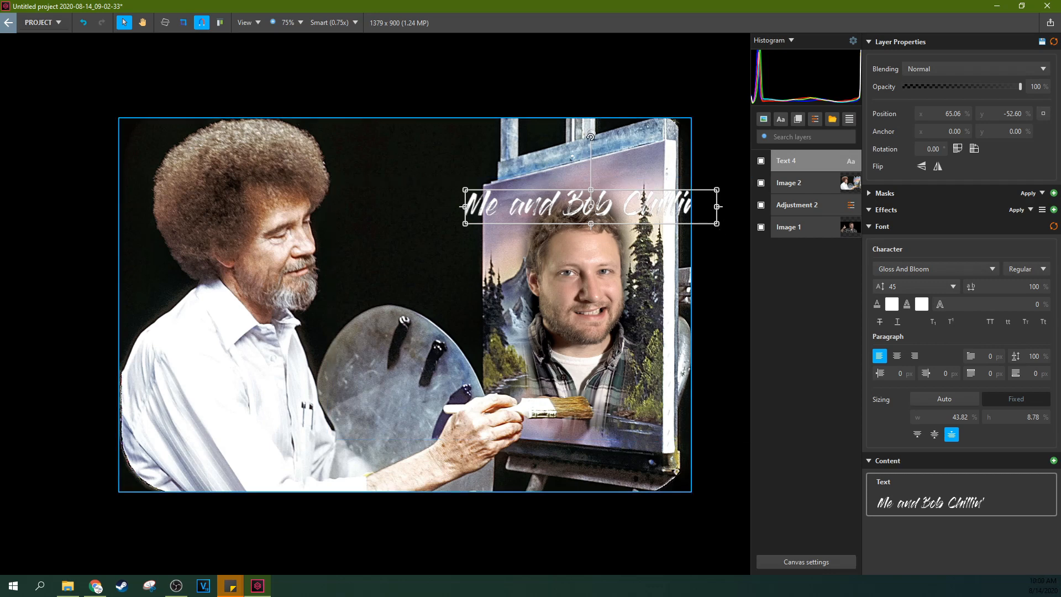
{"action": "left_click_drag", "start_coordinate": [589, 136], "coordinate": [582, 136]}
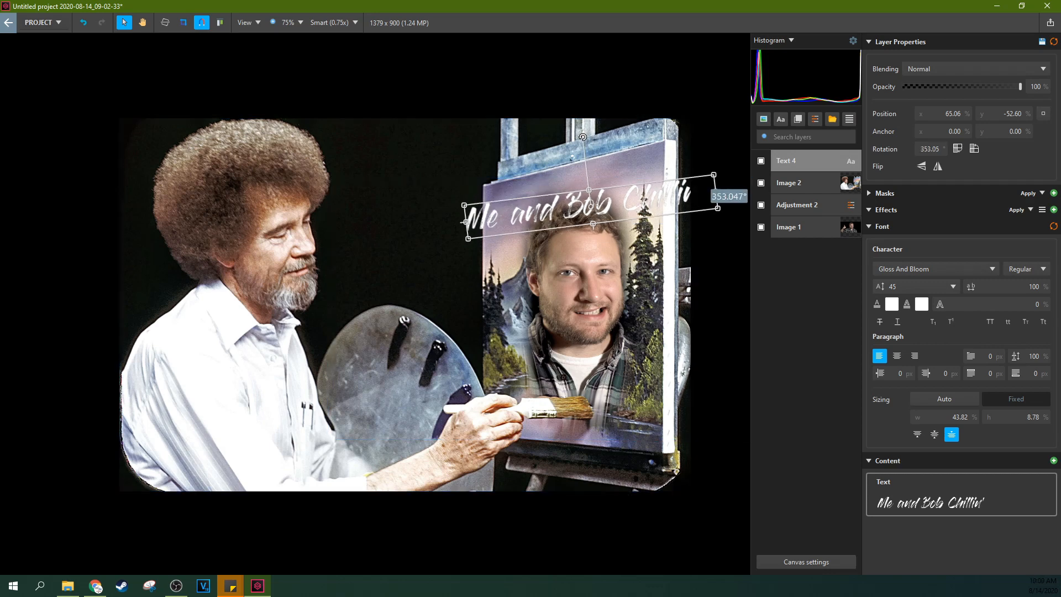
{"action": "left_click_drag", "start_coordinate": [620, 206], "coordinate": [620, 187]}
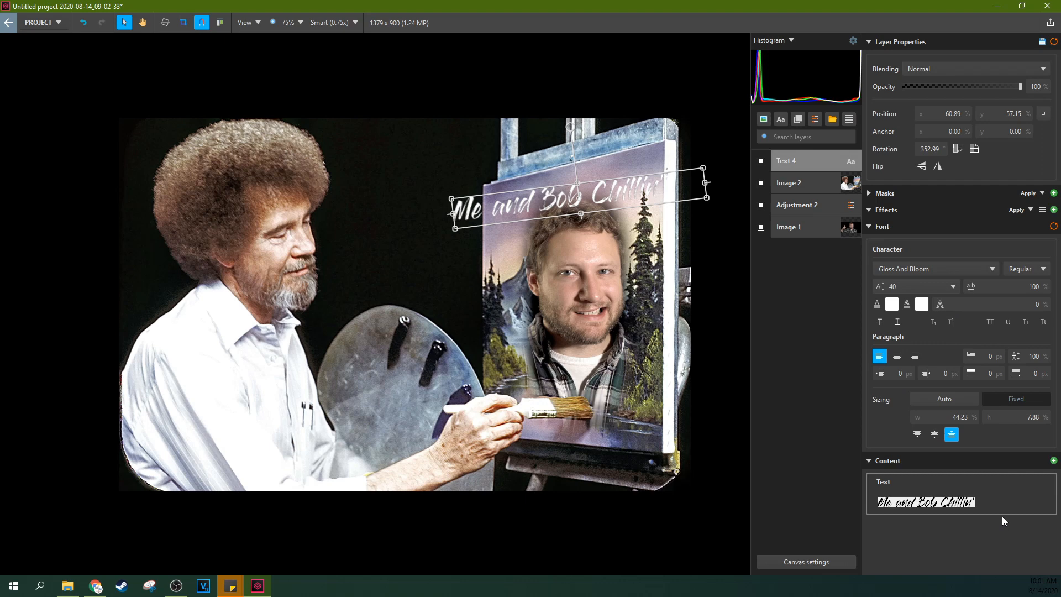
Reduce the font size of the whole caption to 32
{"action": "left_click", "coordinate": [988, 502]}
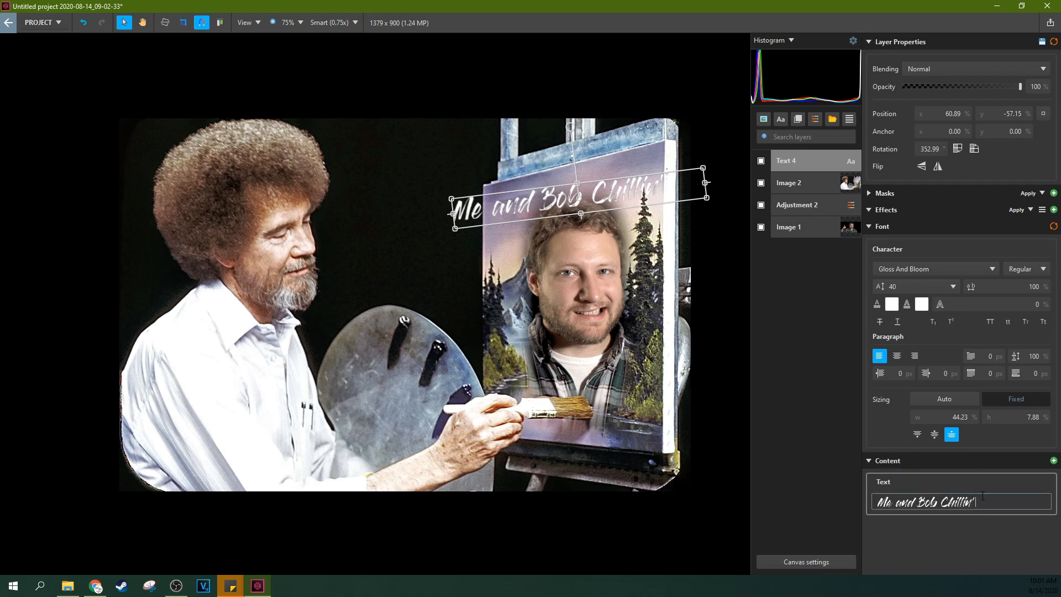
{"action": "key", "text": "ctrl+a"}
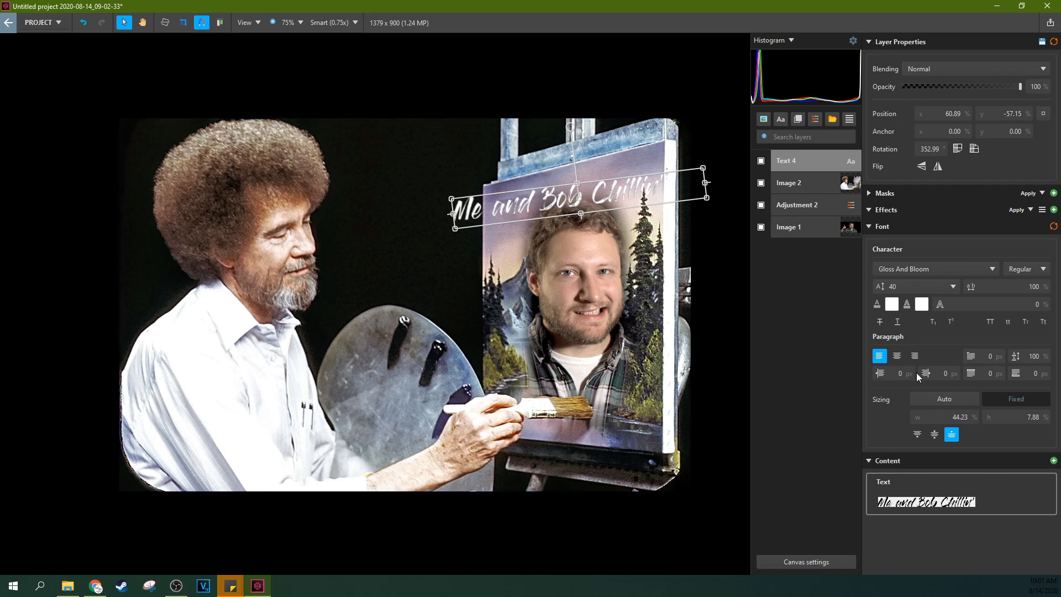
{"action": "left_click", "coordinate": [953, 286]}
{"action": "left_click", "coordinate": [891, 369]}
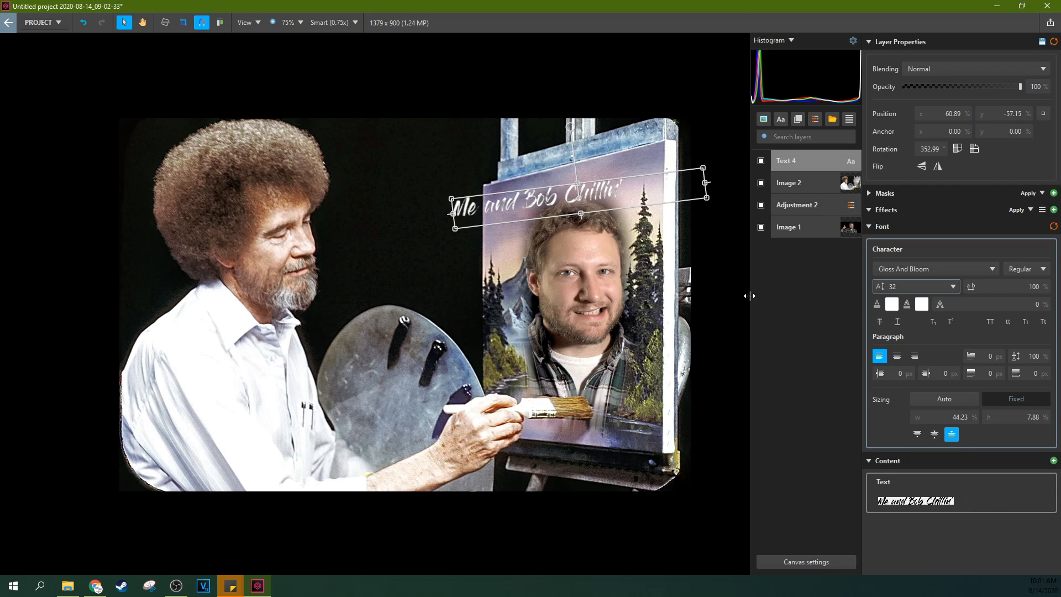
Shift the caption fully onto the painting, to about x 73.65%, y -60.06%, and tilt it to about 349.5°
{"action": "left_click_drag", "start_coordinate": [595, 204], "coordinate": [635, 200]}
{"action": "left_click_drag", "start_coordinate": [608, 123], "coordinate": [606, 131]}
{"action": "left_click_drag", "start_coordinate": [620, 200], "coordinate": [618, 200]}
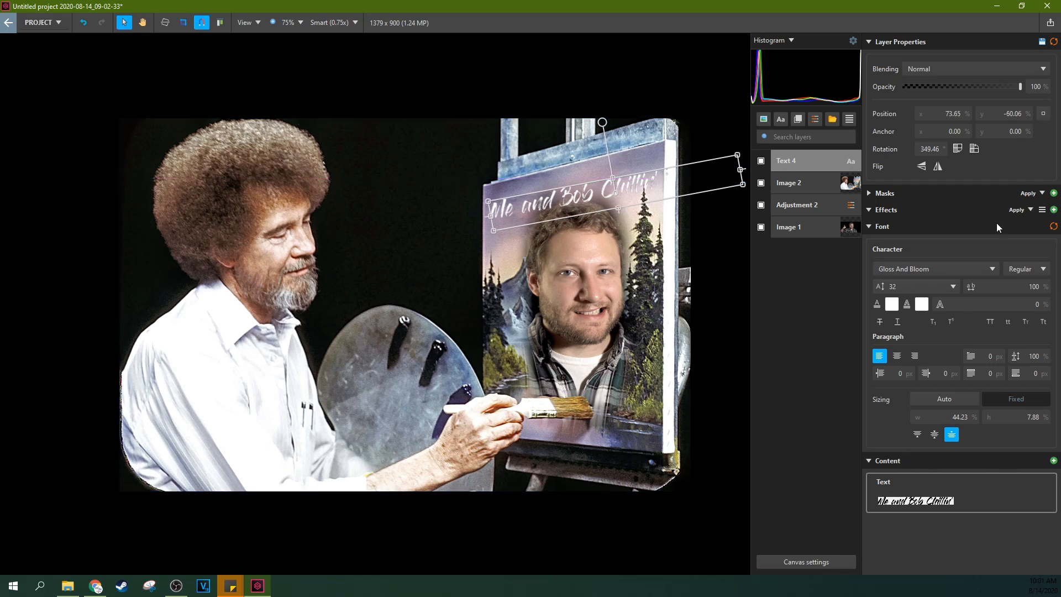
Add an Outline effect to the caption's text layer
{"action": "left_click", "coordinate": [1054, 210]}
{"action": "type", "text": "out"}
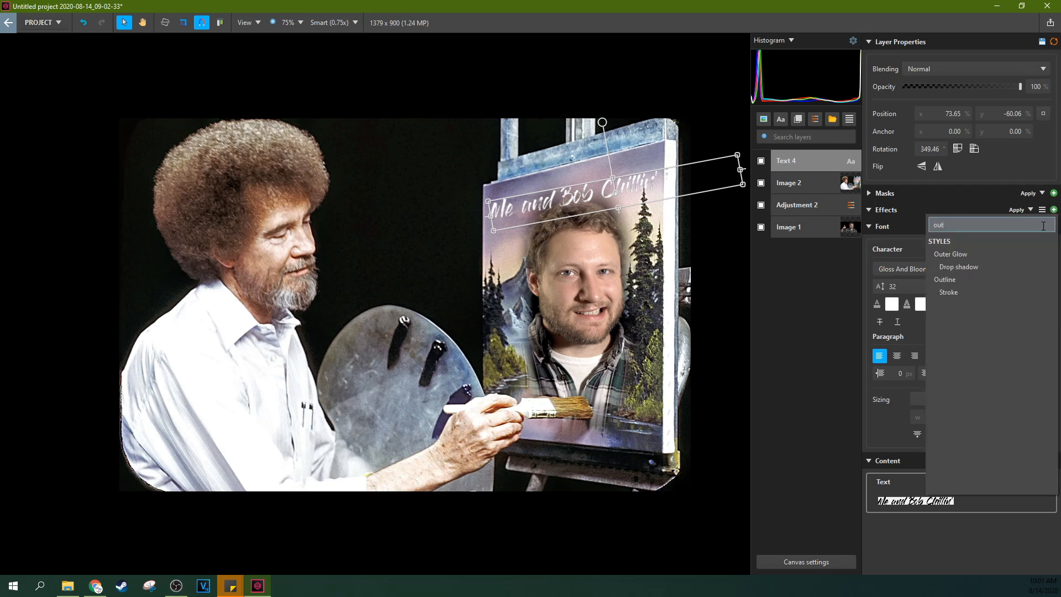
{"action": "left_click", "coordinate": [957, 283]}
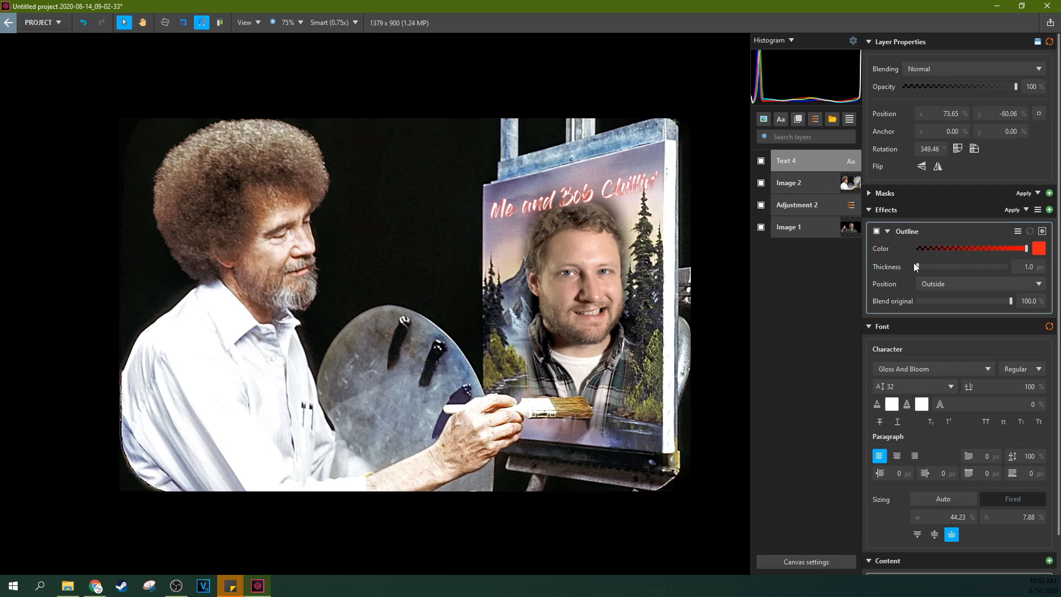
Set the outline colour to the dark green 586B34, sampled from the painting's trees
{"action": "left_click", "coordinate": [1039, 248]}
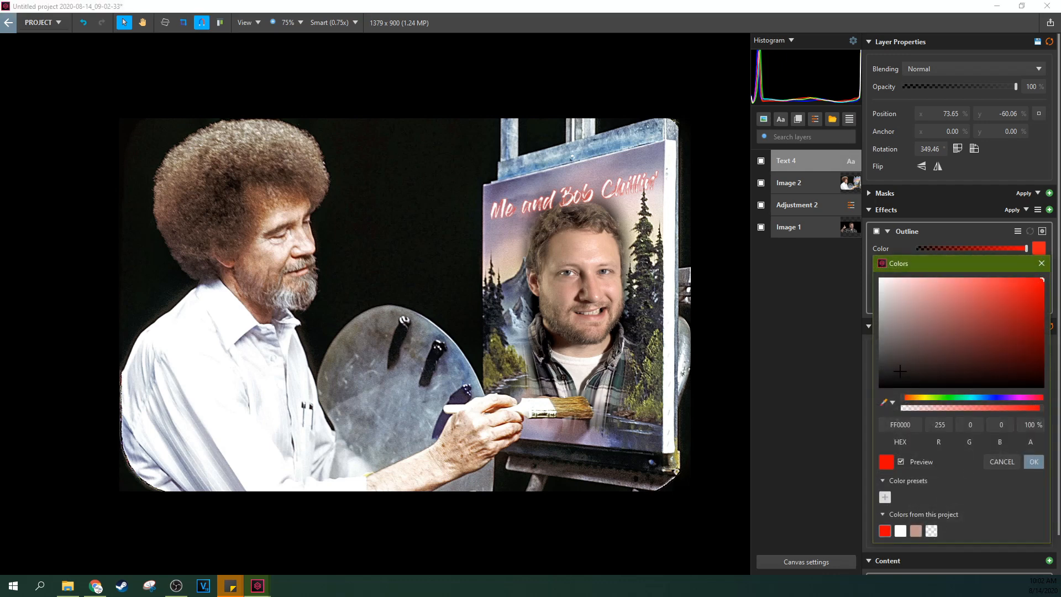
{"action": "left_click", "coordinate": [887, 403]}
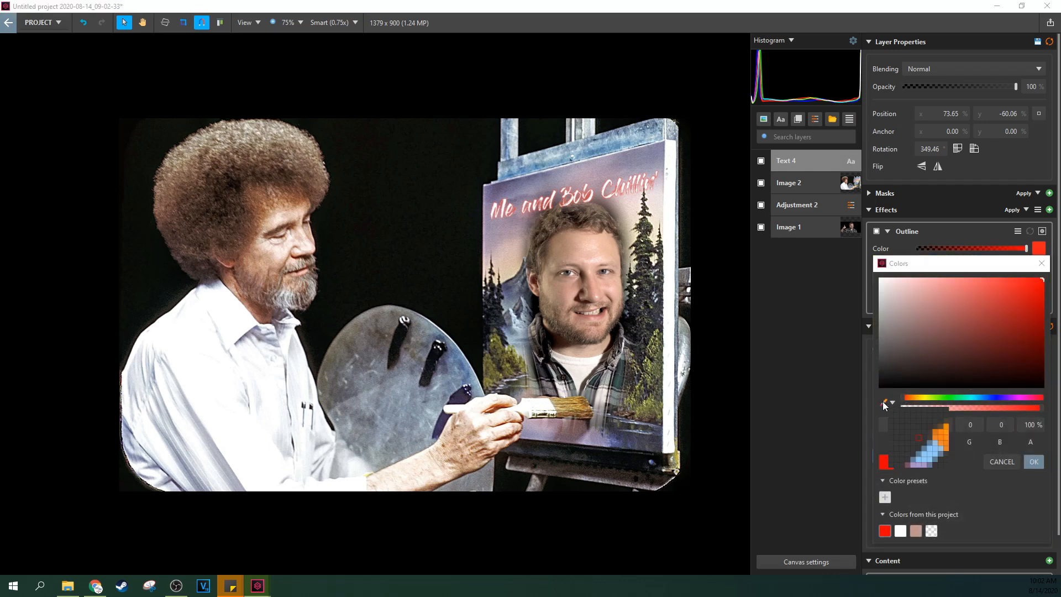
{"action": "left_click", "coordinate": [648, 220]}
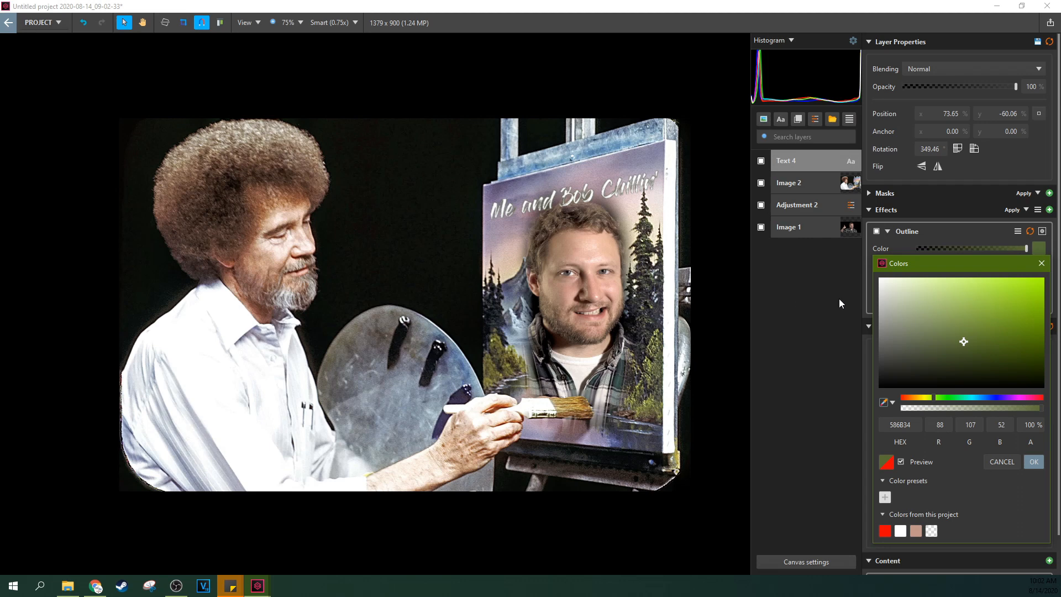
Recolour the outline with the muted blue 4D4F65 sampled from the painting, keeping a thickness of 1.0 px
{"action": "left_click", "coordinate": [1038, 249]}
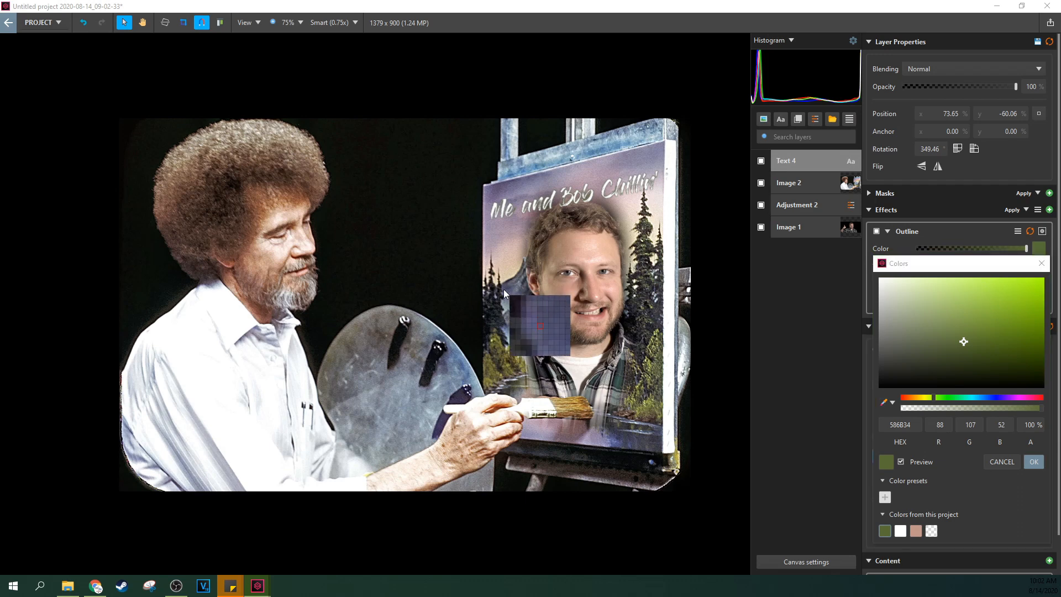
{"action": "left_click", "coordinate": [505, 289]}
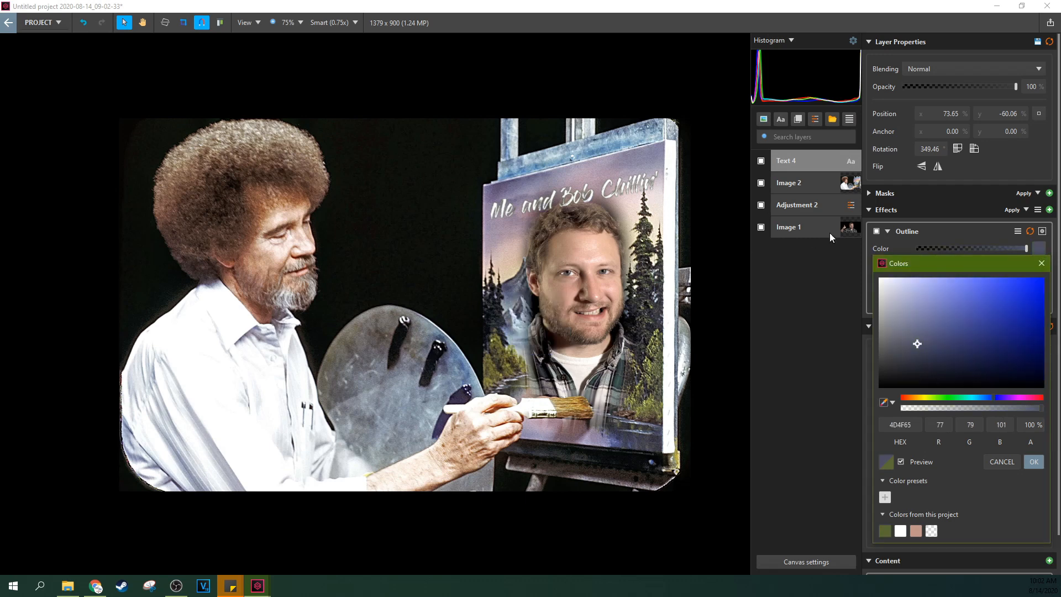
{"action": "left_click", "coordinate": [929, 231]}
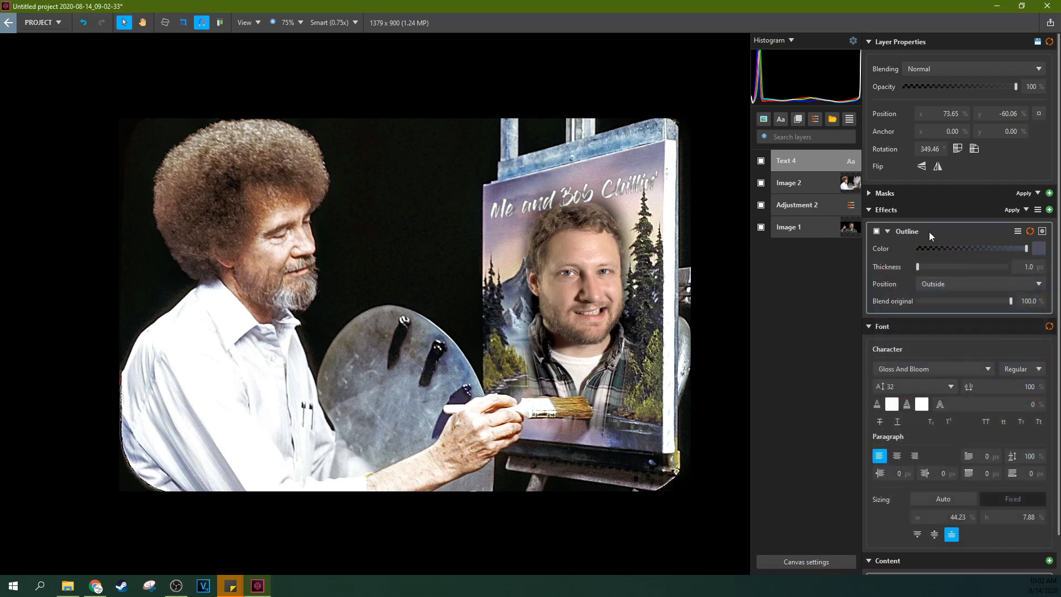
{"action": "mouse_move", "coordinate": [917, 263]}
{"action": "left_mouse_down"}
{"action": "mouse_move", "coordinate": [937, 263]}
{"action": "mouse_move", "coordinate": [916, 266]}
{"action": "left_mouse_up"}
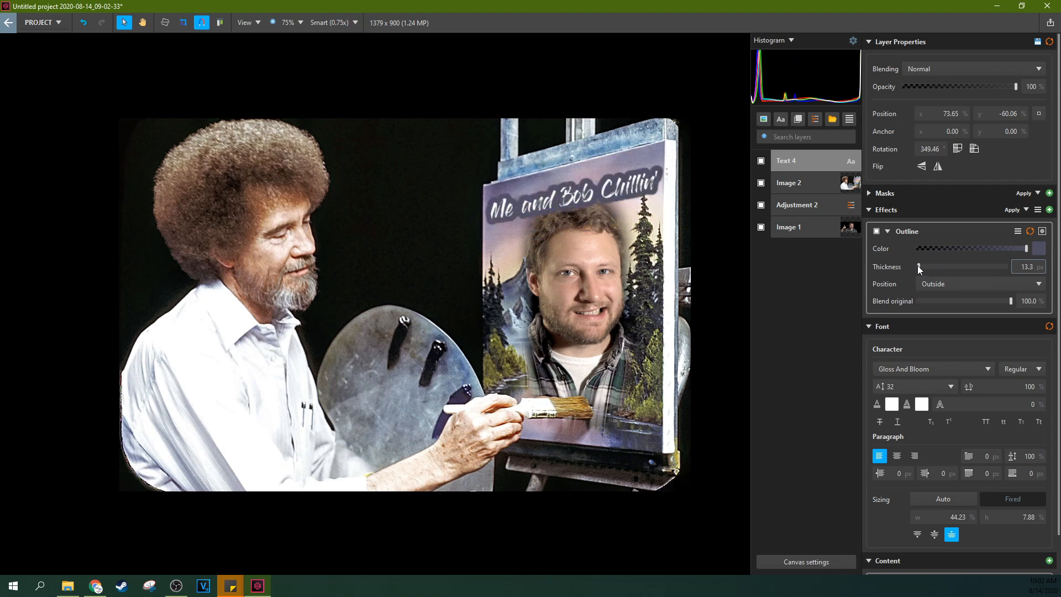
Compare the caption with and without its Outline effect
{"action": "left_click", "coordinate": [878, 231]}
{"action": "left_click", "coordinate": [879, 230]}
{"action": "left_click", "coordinate": [879, 231]}
{"action": "left_click", "coordinate": [880, 231]}
{"action": "left_click", "coordinate": [880, 230]}
{"action": "left_click", "coordinate": [879, 230]}
{"action": "scroll", "coordinate": [880, 230], "scroll_direction": "down", "scroll_amount": 1}
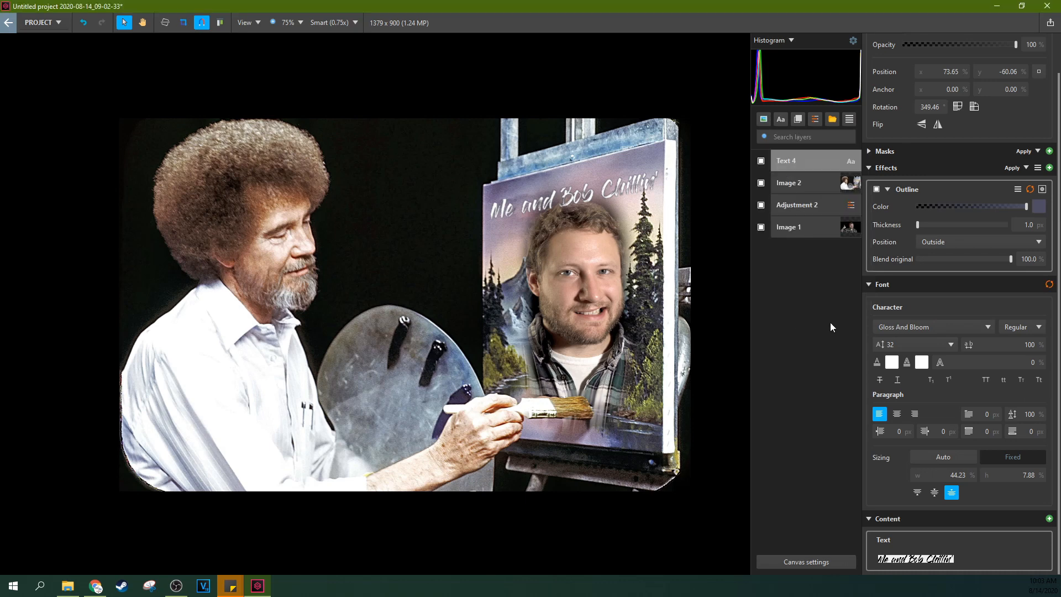
Add the Subtle Gaussian Blur preset to Image 1 with a radius of about 9.2 px and an amount of 22%
{"action": "left_click", "coordinate": [821, 230]}
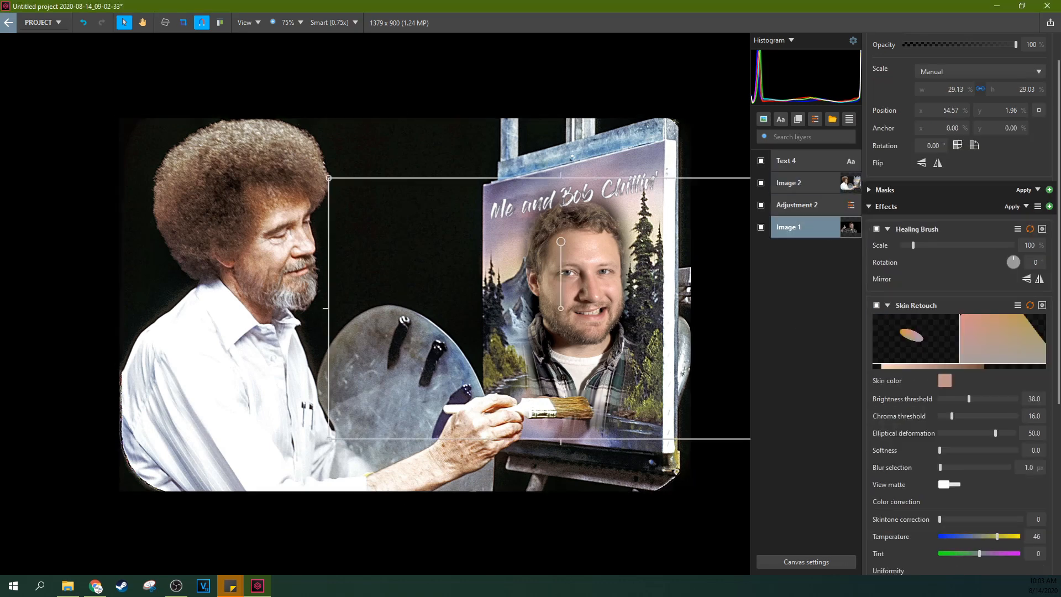
{"action": "left_click", "coordinate": [1049, 206]}
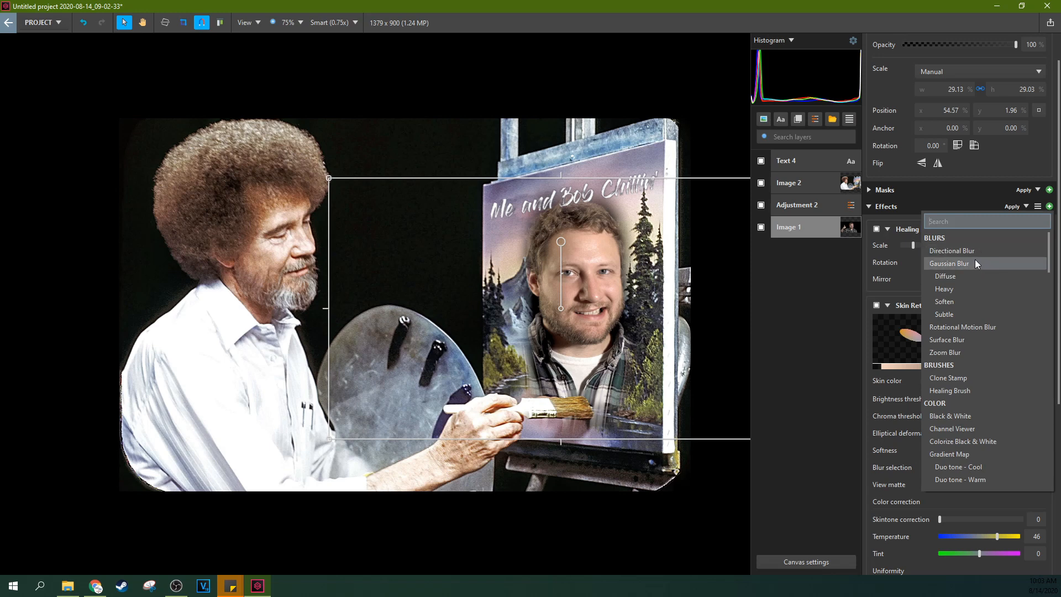
{"action": "left_click", "coordinate": [967, 315]}
{"action": "left_click_drag", "start_coordinate": [933, 244], "coordinate": [917, 246]}
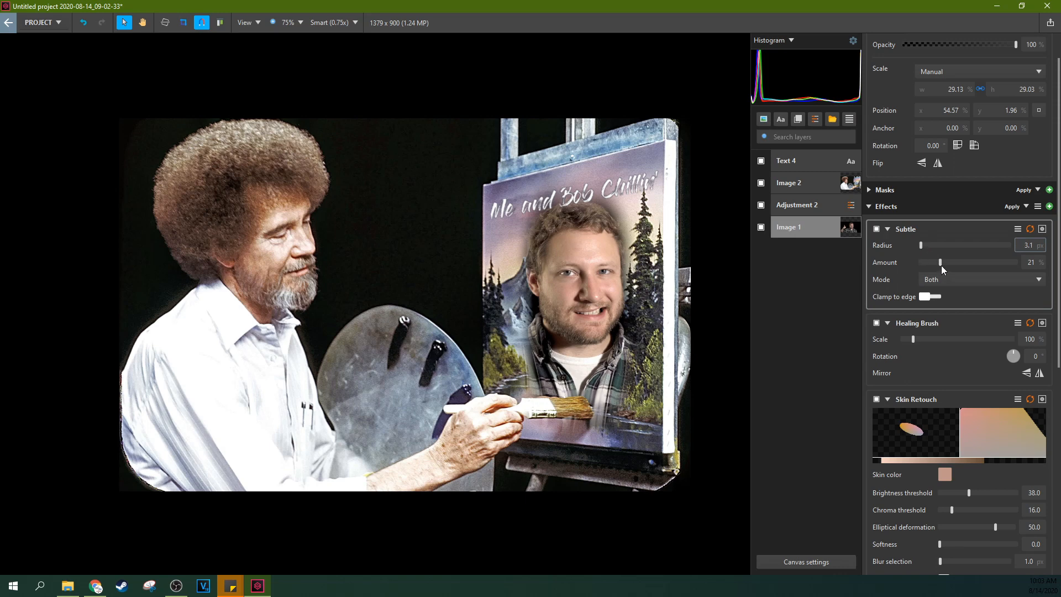
{"action": "left_click_drag", "start_coordinate": [938, 264], "coordinate": [926, 262]}
{"action": "left_click_drag", "start_coordinate": [919, 246], "coordinate": [921, 248]}
{"action": "left_click", "coordinate": [927, 261]}
{"action": "left_click_drag", "start_coordinate": [933, 260], "coordinate": [941, 261]}
Insert the VEGAS_IMAGE_2048 logo as a new image layer above Text 4
{"action": "left_click", "coordinate": [796, 160]}
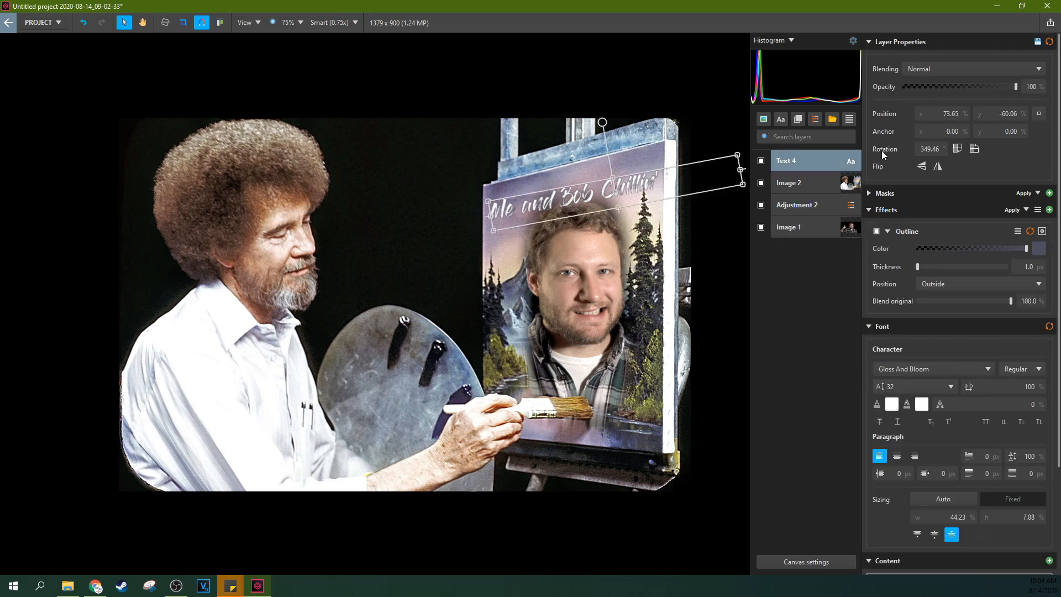
{"action": "left_click", "coordinate": [765, 120]}
{"action": "left_click", "coordinate": [772, 134]}
{"action": "left_click", "coordinate": [517, 246]}
{"action": "left_click", "coordinate": [625, 427]}
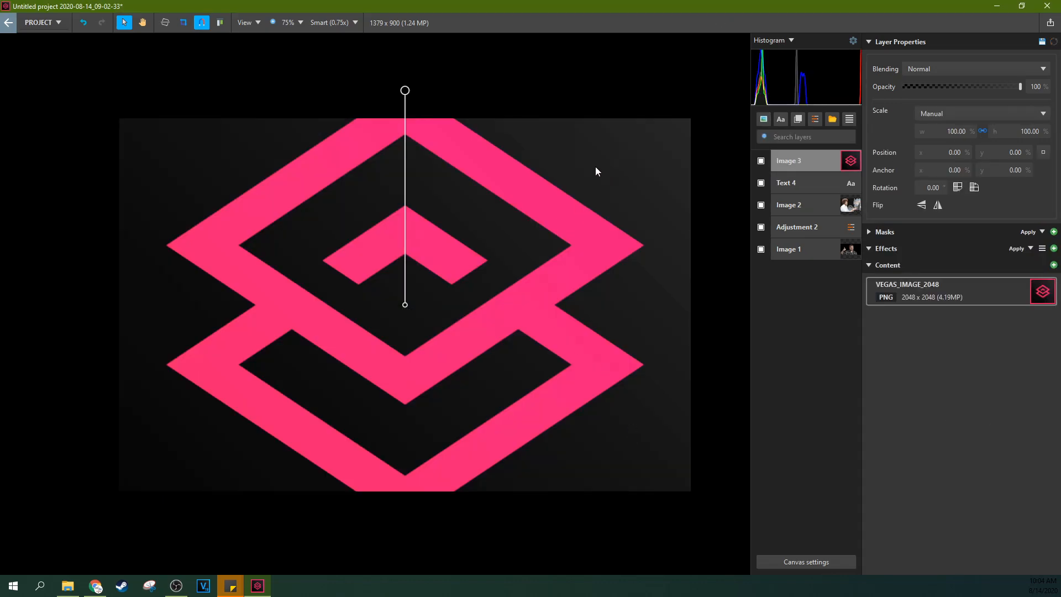
Scale the logo down to about 17.16% and place it in the lower-left corner of the picture
{"action": "left_click_drag", "start_coordinate": [656, 147], "coordinate": [499, 466]}
{"action": "left_click_drag", "start_coordinate": [651, 227], "coordinate": [465, 413]}
{"action": "left_click_drag", "start_coordinate": [423, 377], "coordinate": [419, 271]}
{"action": "left_click_drag", "start_coordinate": [224, 420], "coordinate": [265, 345]}
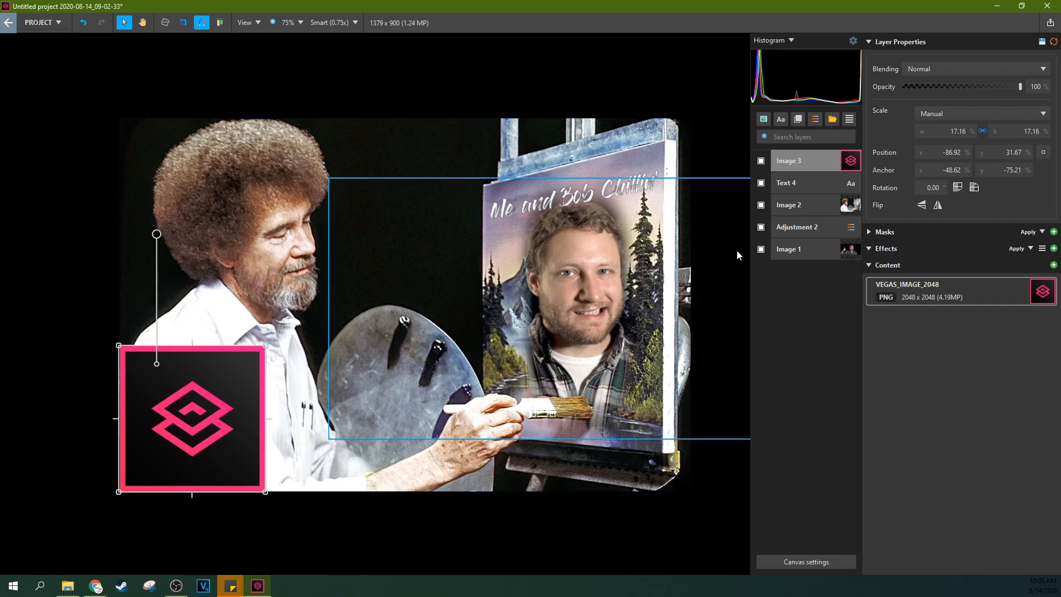
Save the project as tutorialbob.vegimg in the bins folder with a bit depth of 8 bit
{"action": "left_click", "coordinate": [59, 25]}
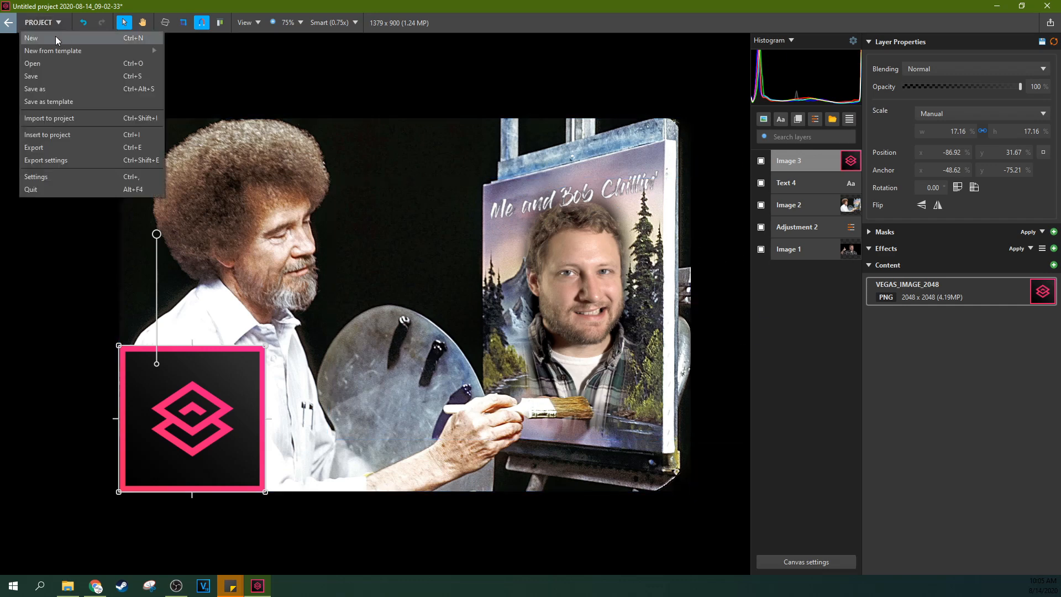
{"action": "left_click", "coordinate": [45, 89]}
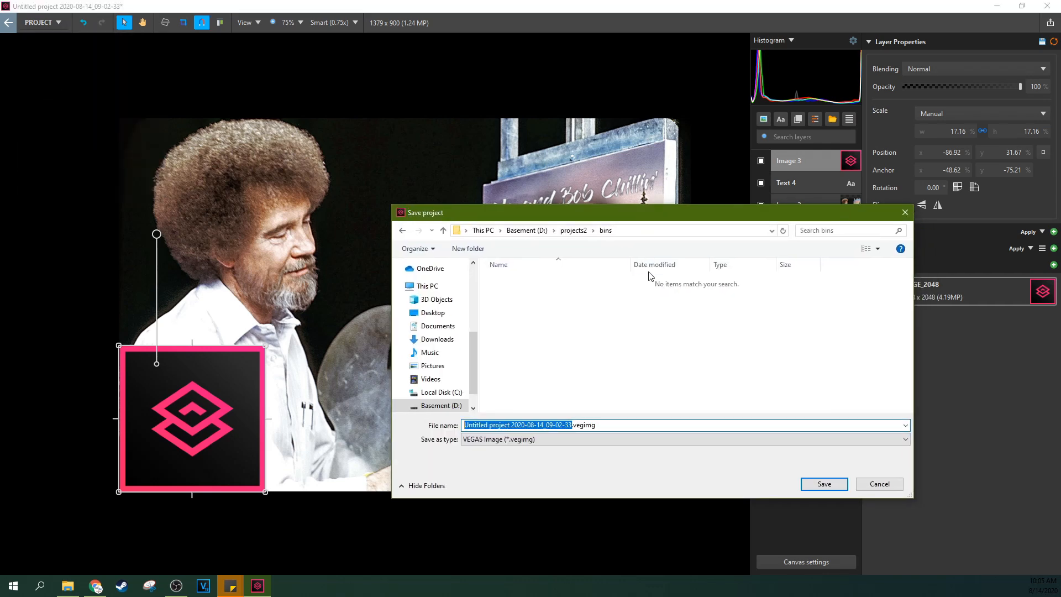
{"action": "type", "text": "tutorialbob"}
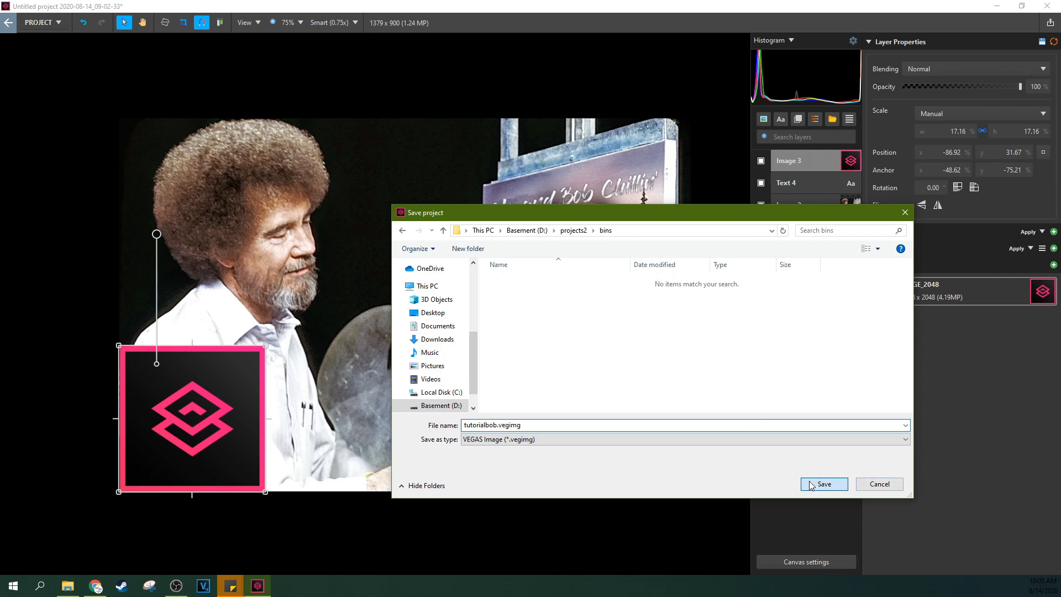
{"action": "left_click", "coordinate": [822, 484]}
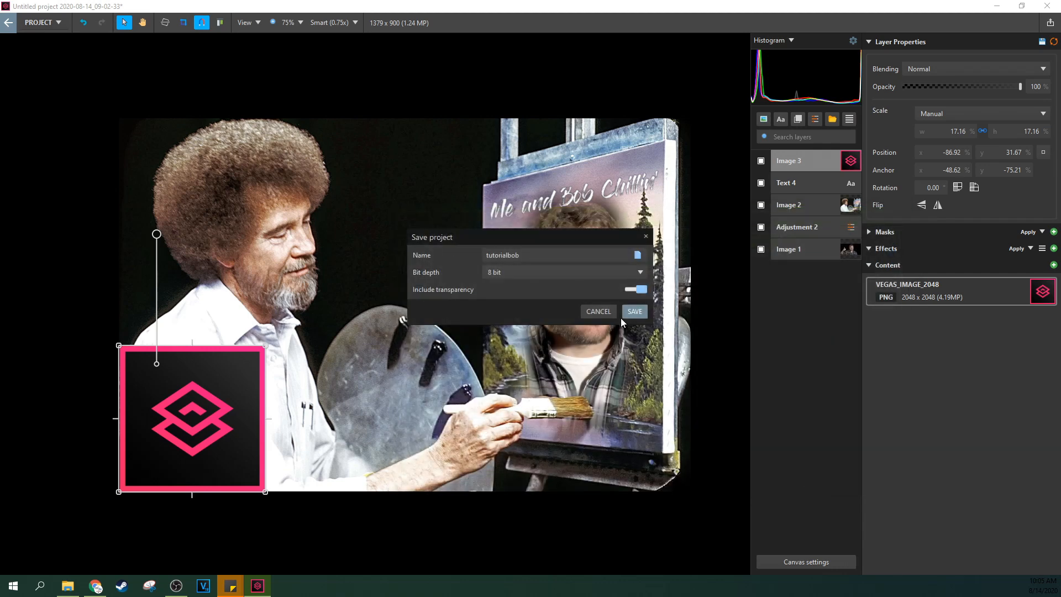
{"action": "left_click", "coordinate": [638, 271]}
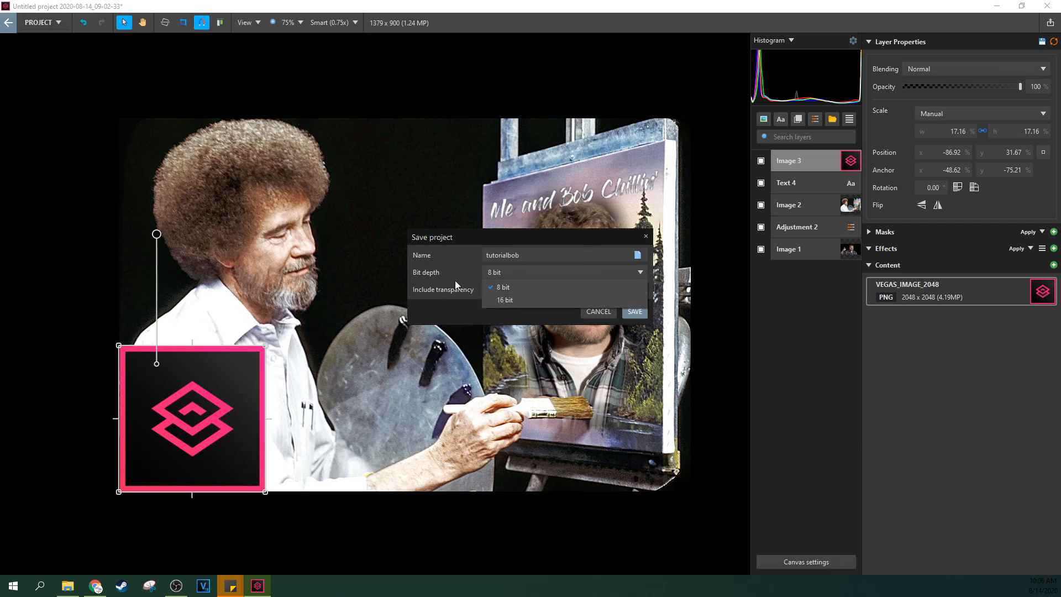
{"action": "left_click", "coordinate": [476, 279]}
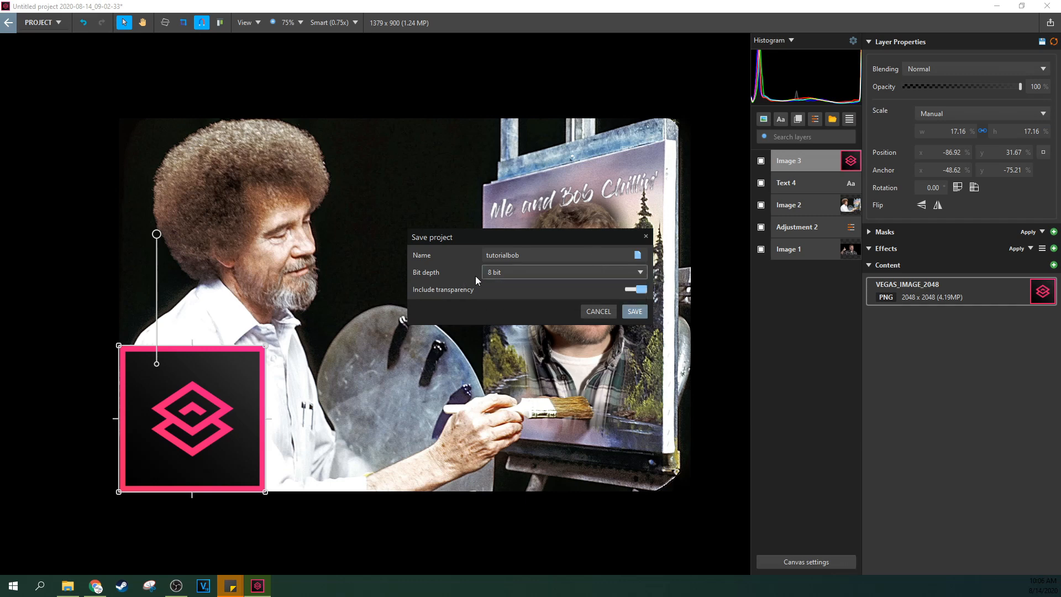
{"action": "left_click", "coordinate": [539, 273]}
{"action": "left_click", "coordinate": [508, 283]}
{"action": "left_click", "coordinate": [637, 289]}
{"action": "left_click", "coordinate": [634, 311]}
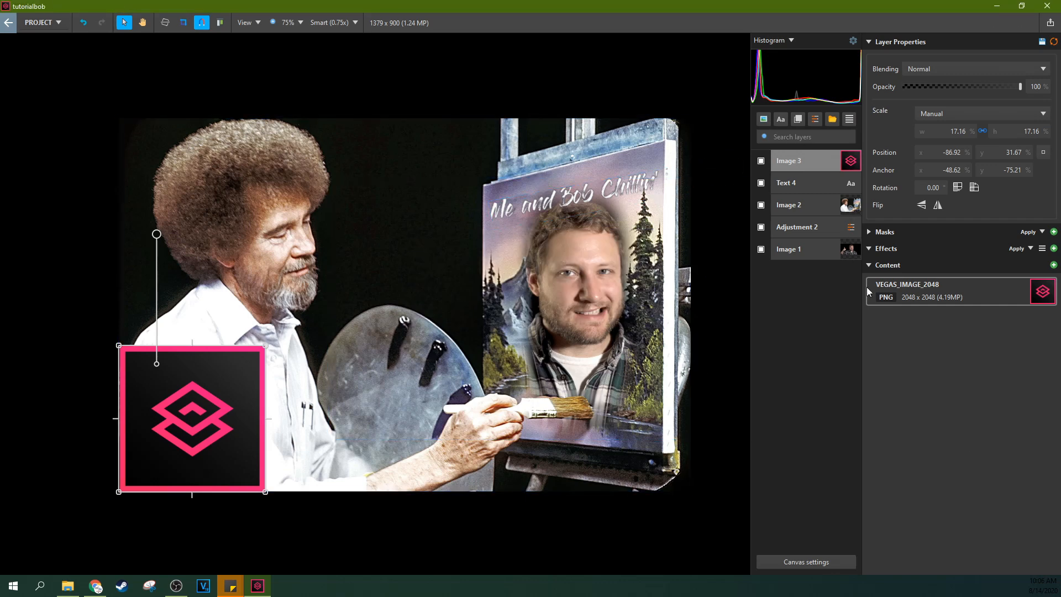
{"action": "left_click", "coordinate": [821, 249]}
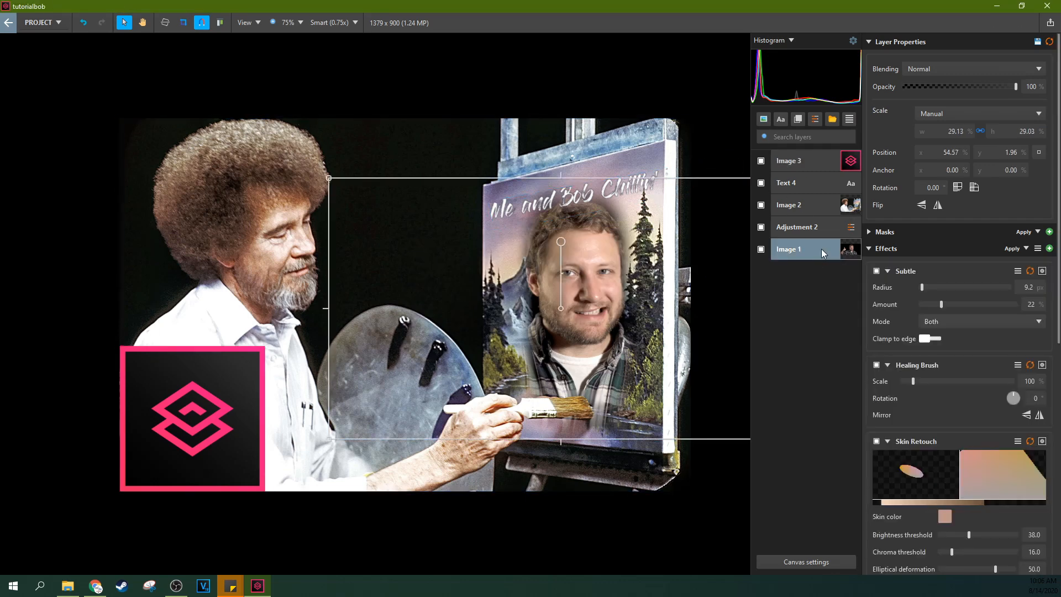
{"action": "left_click", "coordinate": [791, 161]}
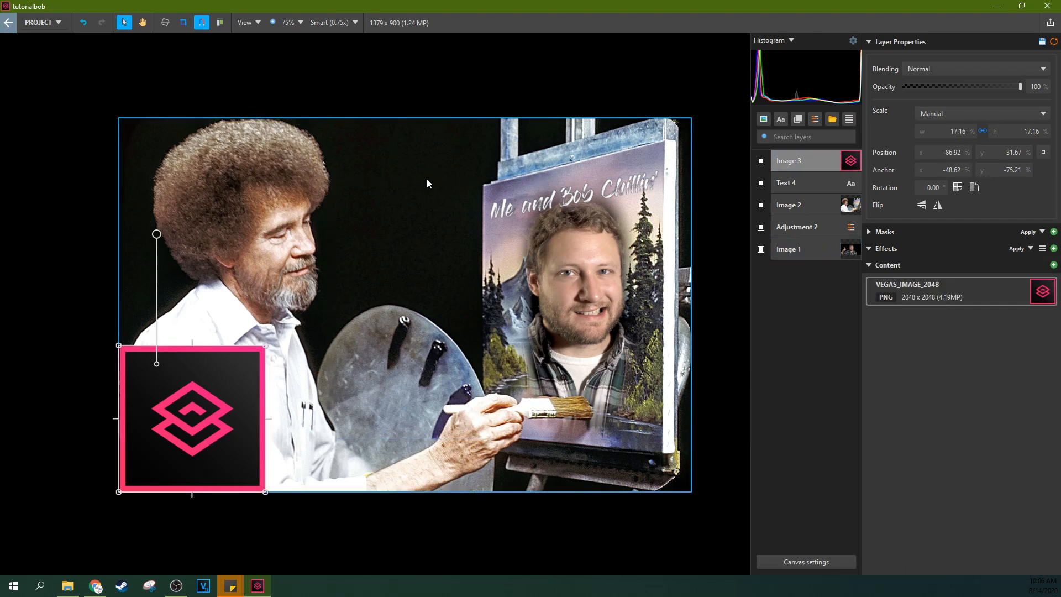
{"action": "left_click", "coordinate": [84, 78]}
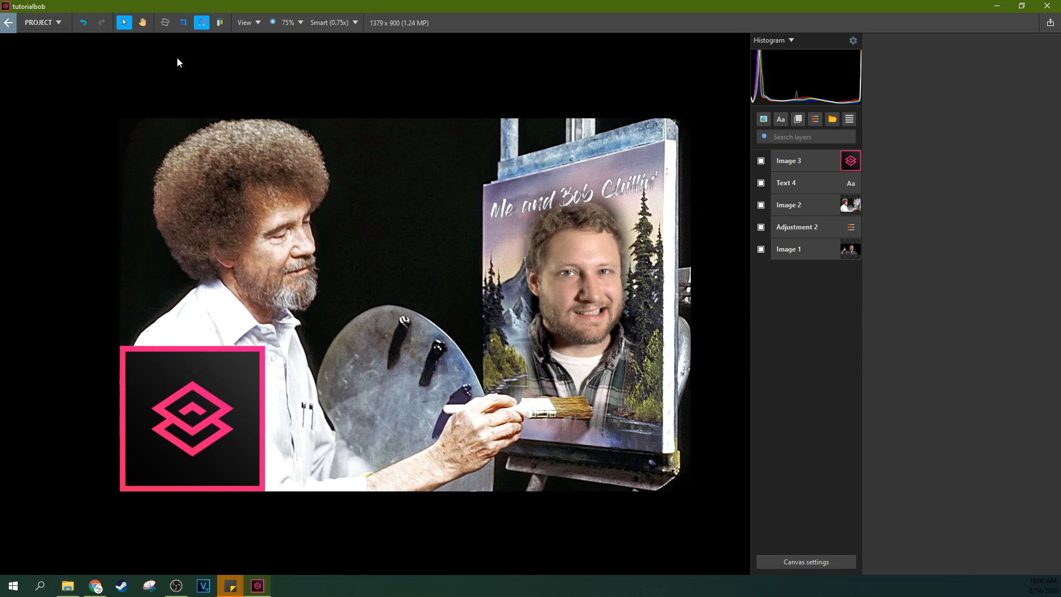
Start an export and set the format to TIFF with a bit depth of 8 bit and no color profile
{"action": "left_click", "coordinate": [54, 23]}
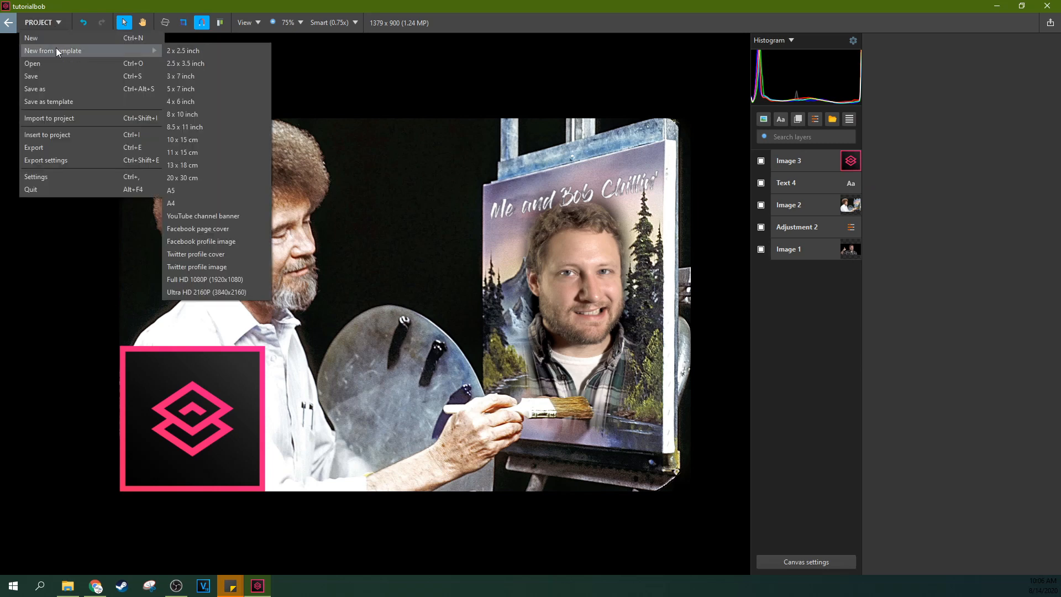
{"action": "left_click", "coordinate": [49, 147]}
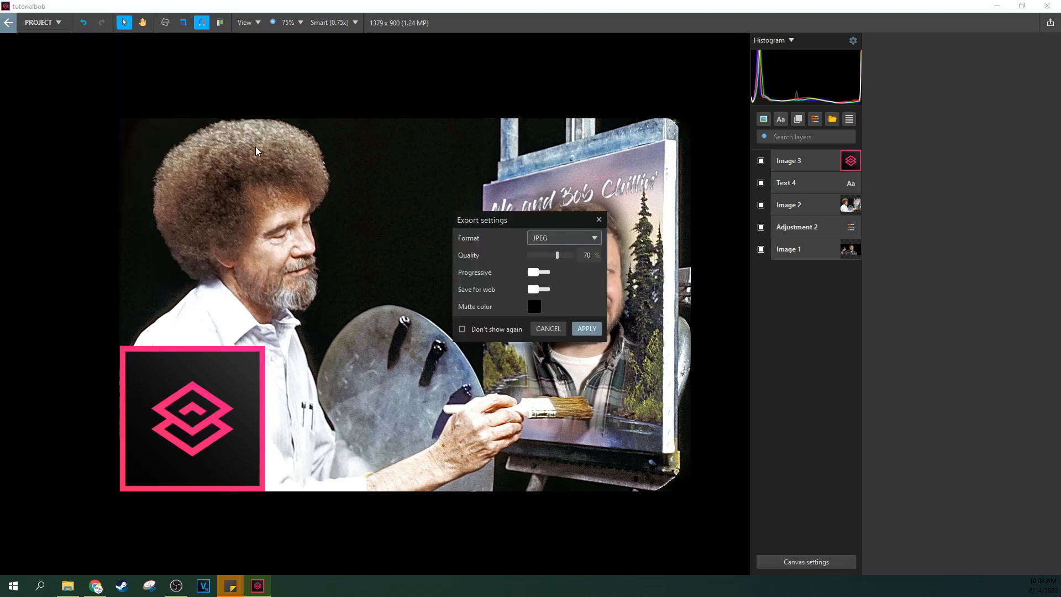
{"action": "left_click", "coordinate": [547, 244]}
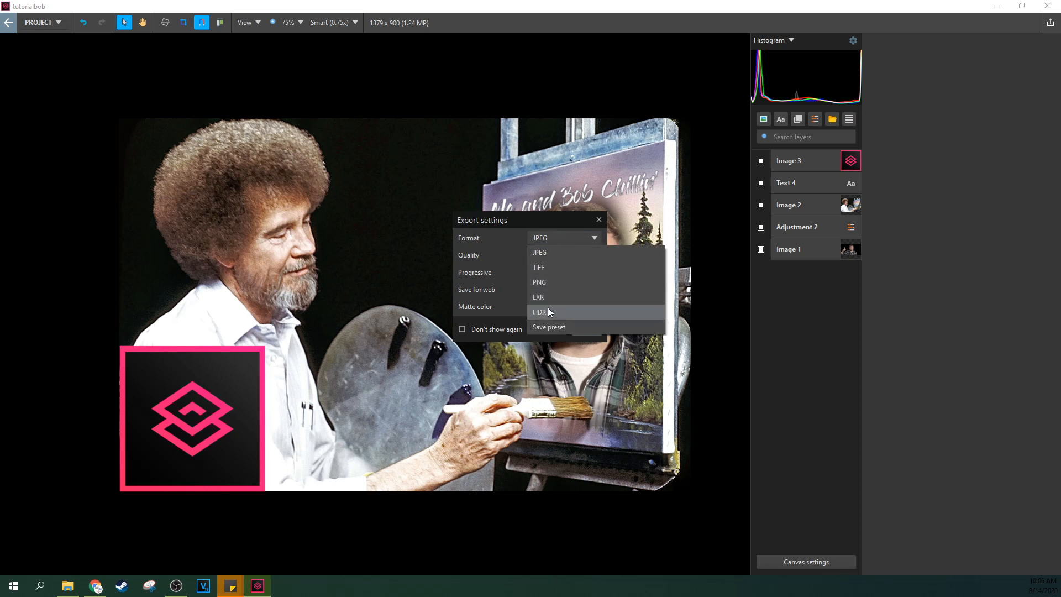
{"action": "left_click", "coordinate": [502, 233]}
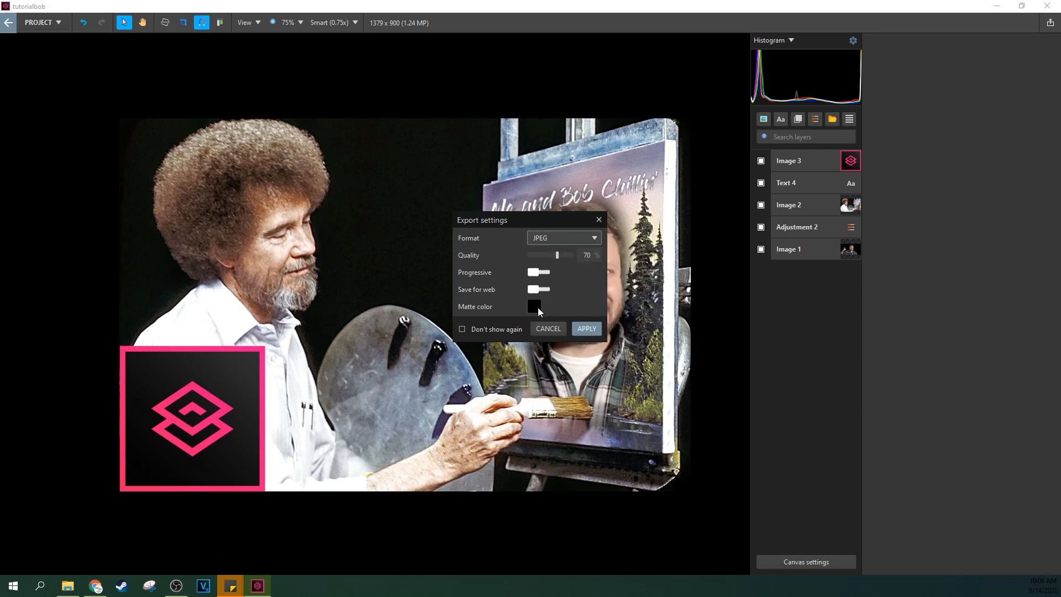
{"action": "left_click", "coordinate": [552, 242]}
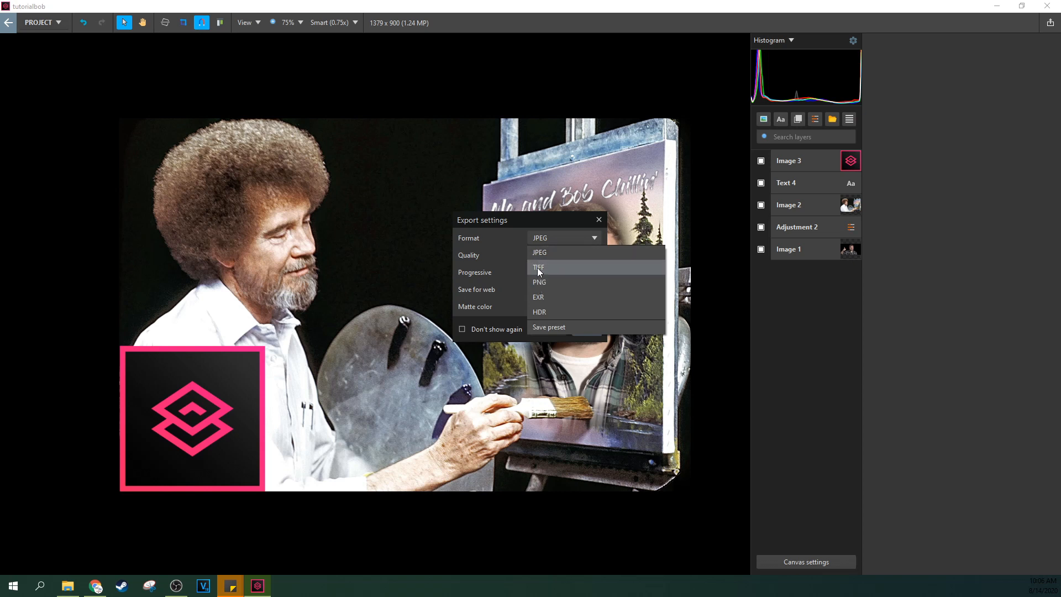
{"action": "left_click", "coordinate": [537, 268]}
{"action": "left_click", "coordinate": [567, 259]}
{"action": "left_click", "coordinate": [567, 259]}
{"action": "left_click", "coordinate": [567, 259]}
{"action": "left_click", "coordinate": [566, 257]}
{"action": "left_click", "coordinate": [557, 273]}
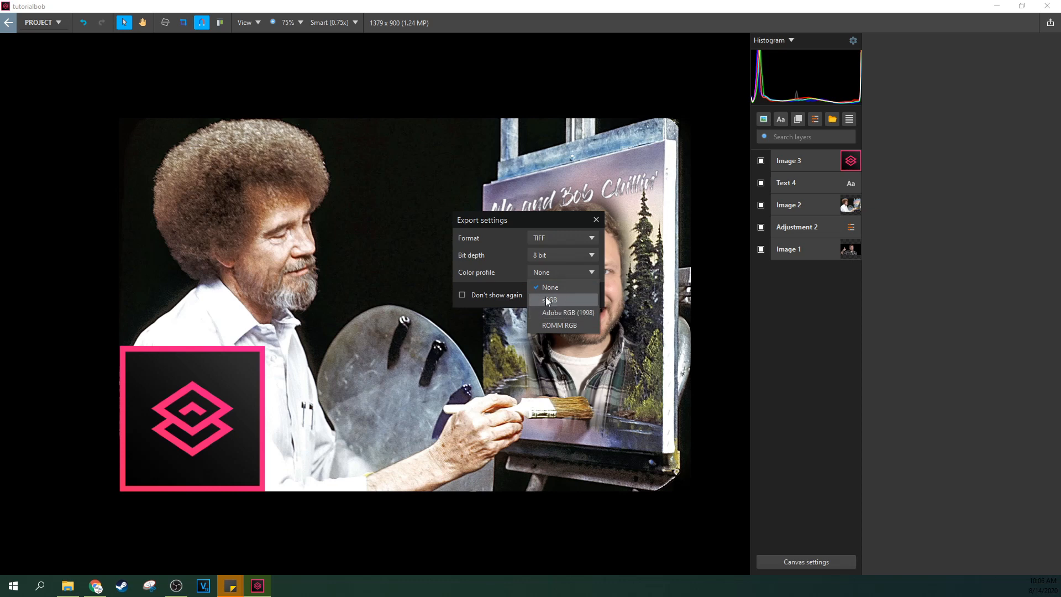
{"action": "left_click", "coordinate": [553, 274]}
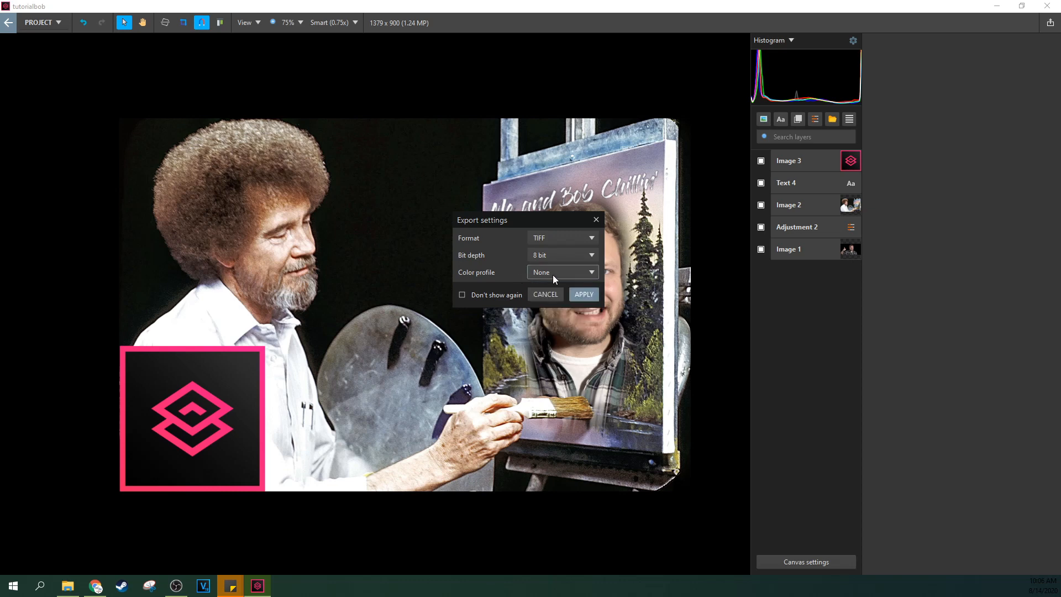
Apply the export settings and save the picture as tutorialbob.tiff in the bins folder
{"action": "left_click", "coordinate": [584, 294]}
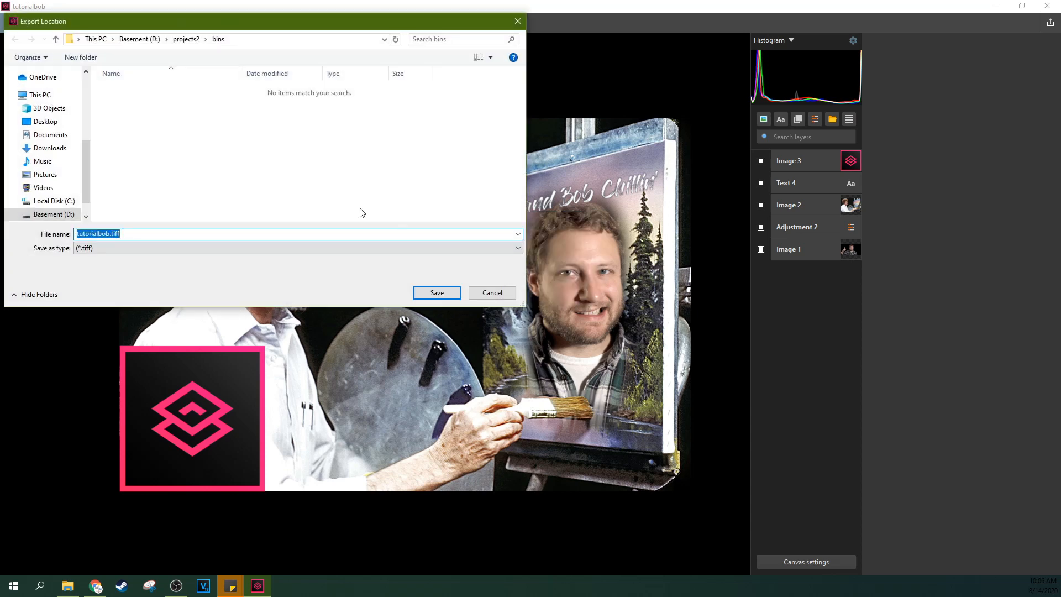
{"action": "left_click", "coordinate": [236, 234]}
{"action": "left_click", "coordinate": [445, 293]}
{"action": "left_click", "coordinate": [421, 65]}
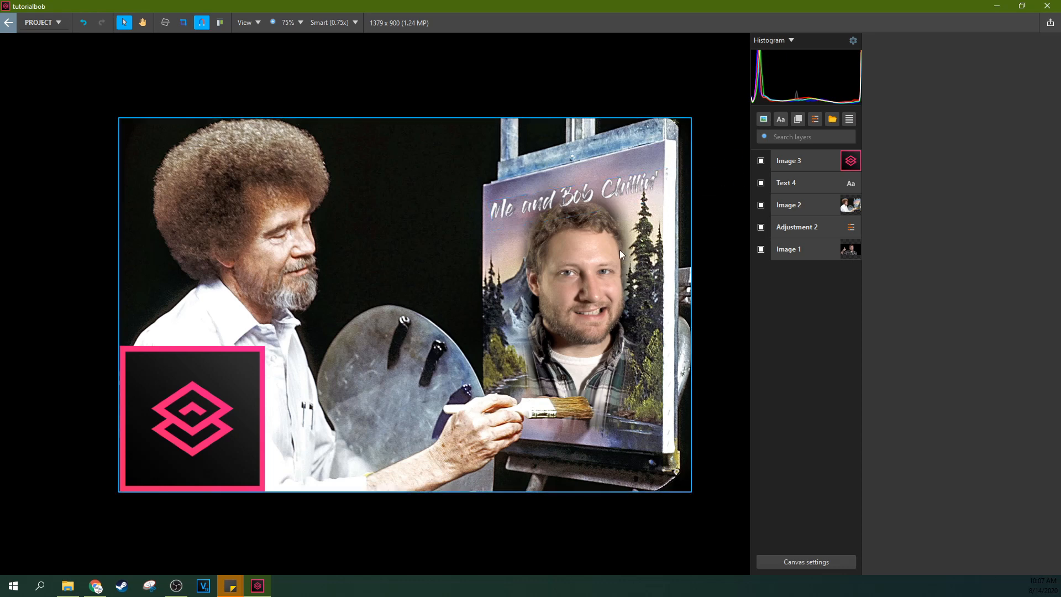
Examine the Brush Mask of Image 2 and the properties of the logo layer, Image 3
{"action": "left_click", "coordinate": [574, 410]}
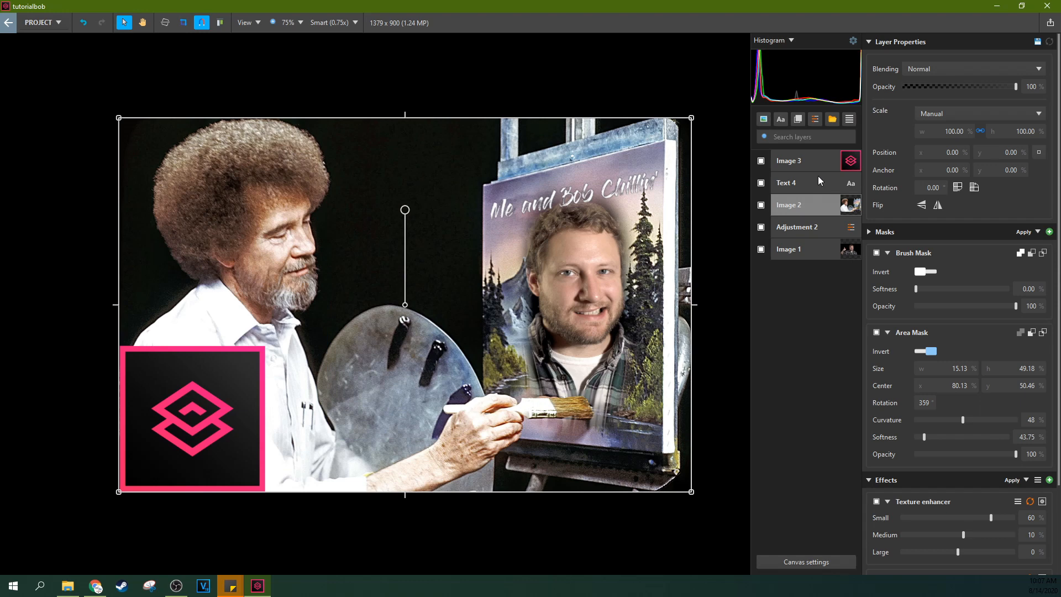
{"action": "left_click", "coordinate": [972, 251]}
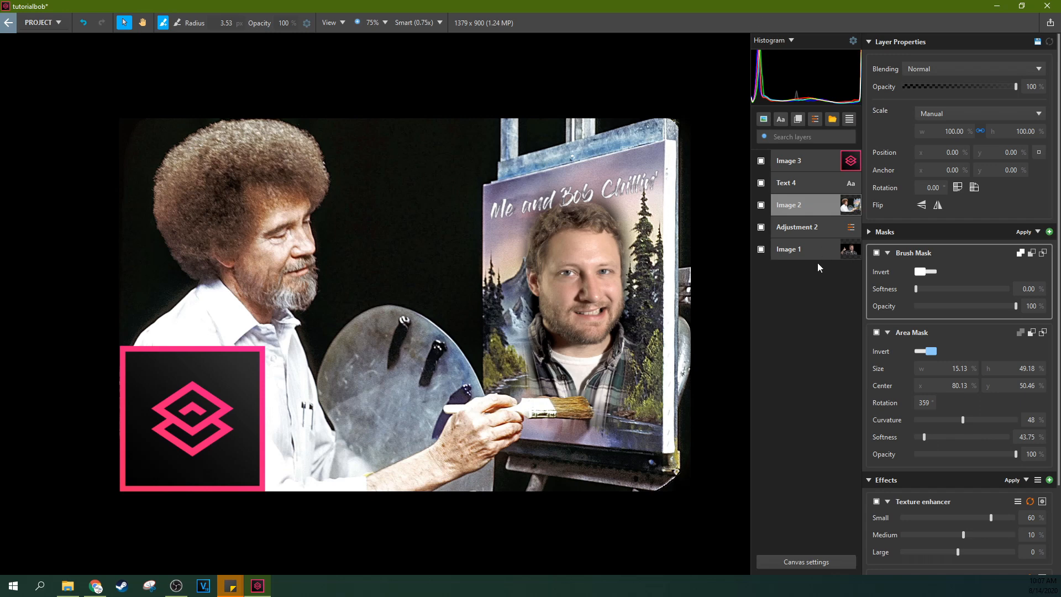
{"action": "left_click", "coordinate": [806, 161]}
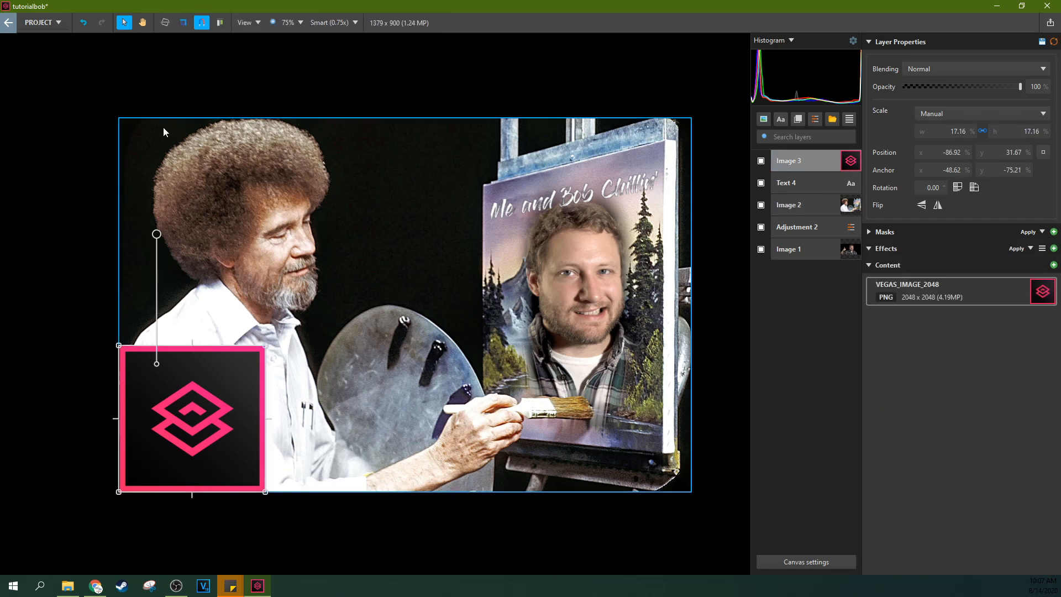
Export the picture in JPEG format at 70% quality as tutorialbob.jpg in the bins folder
{"action": "left_click", "coordinate": [48, 25]}
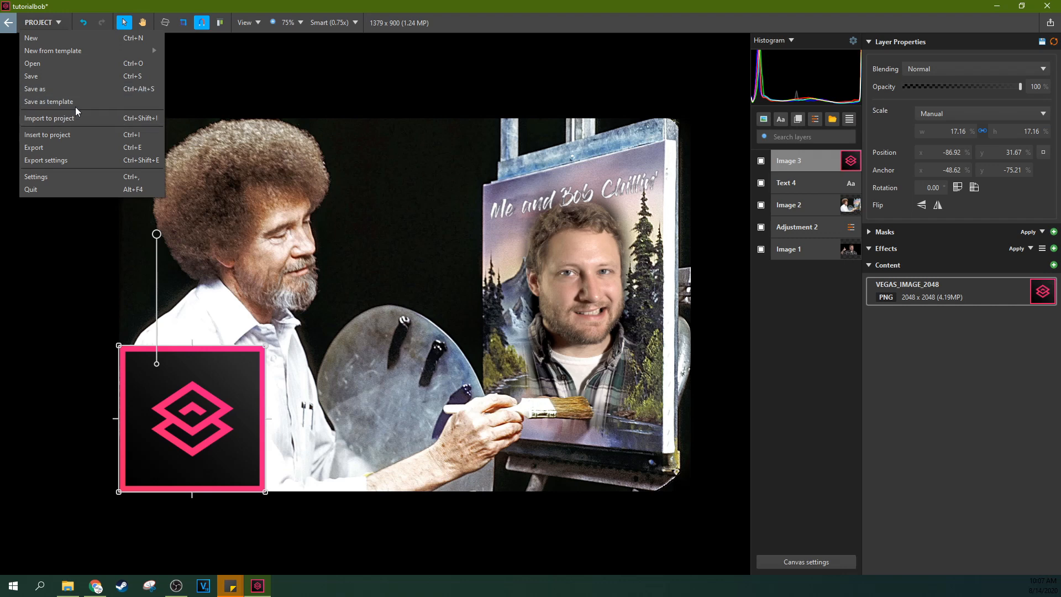
{"action": "left_click", "coordinate": [68, 147]}
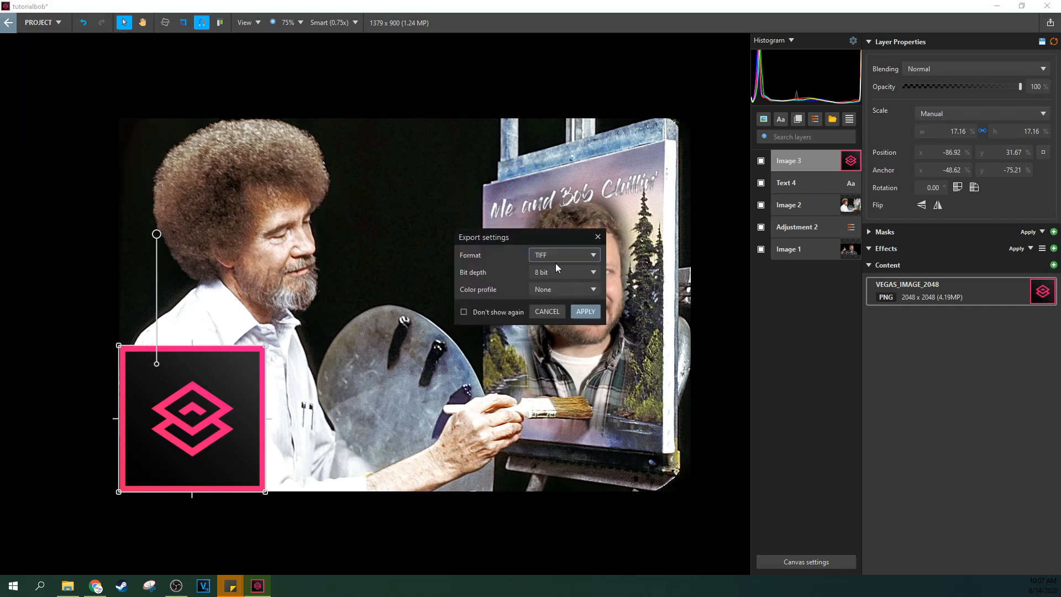
{"action": "left_click", "coordinate": [557, 254]}
{"action": "left_click", "coordinate": [509, 254]}
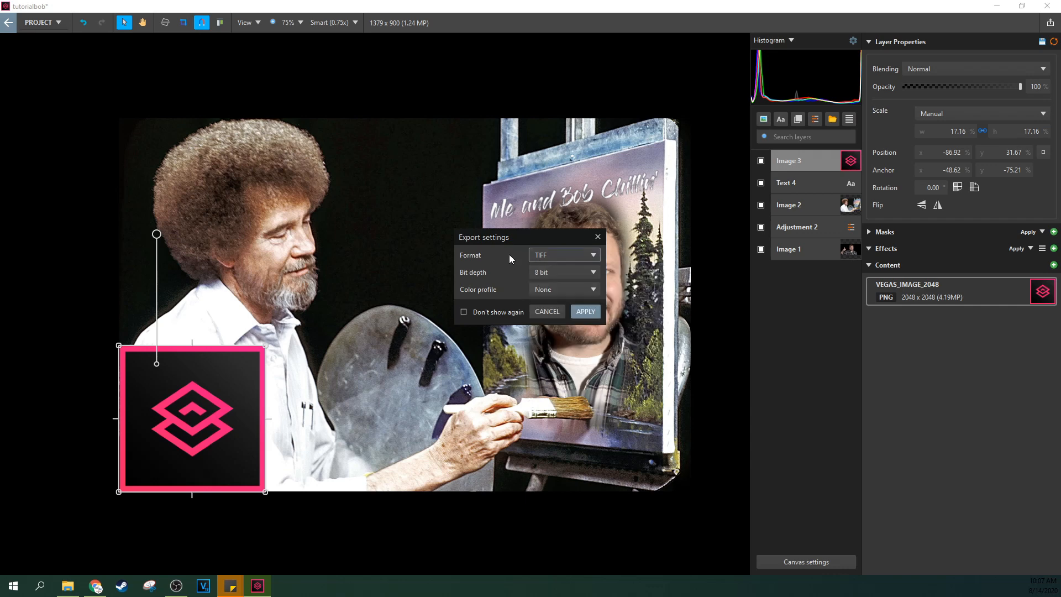
{"action": "left_click", "coordinate": [565, 256]}
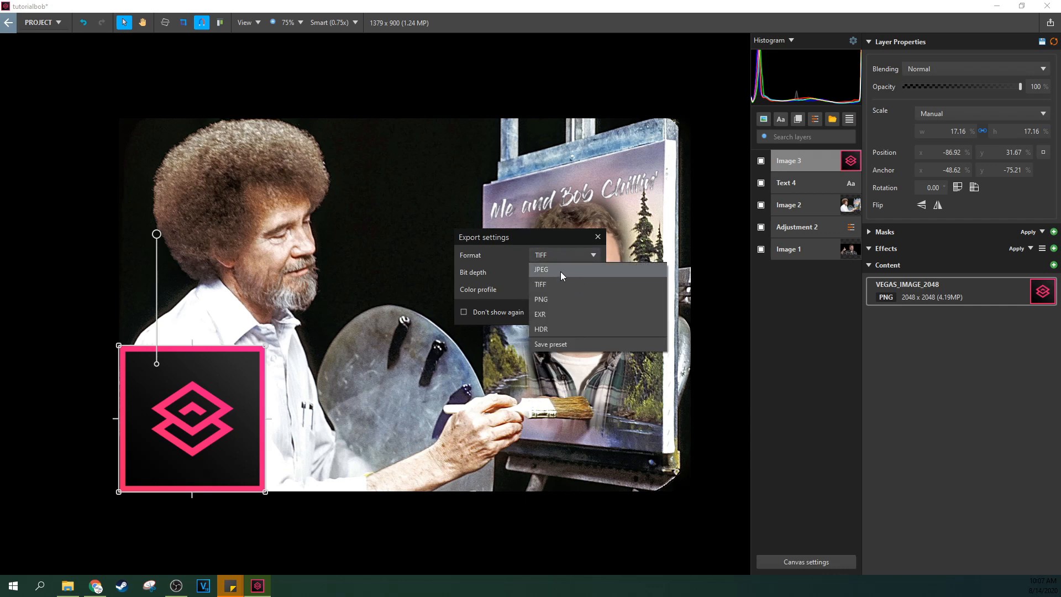
{"action": "left_click", "coordinate": [561, 271]}
{"action": "left_click_drag", "start_coordinate": [559, 272], "coordinate": [558, 272]}
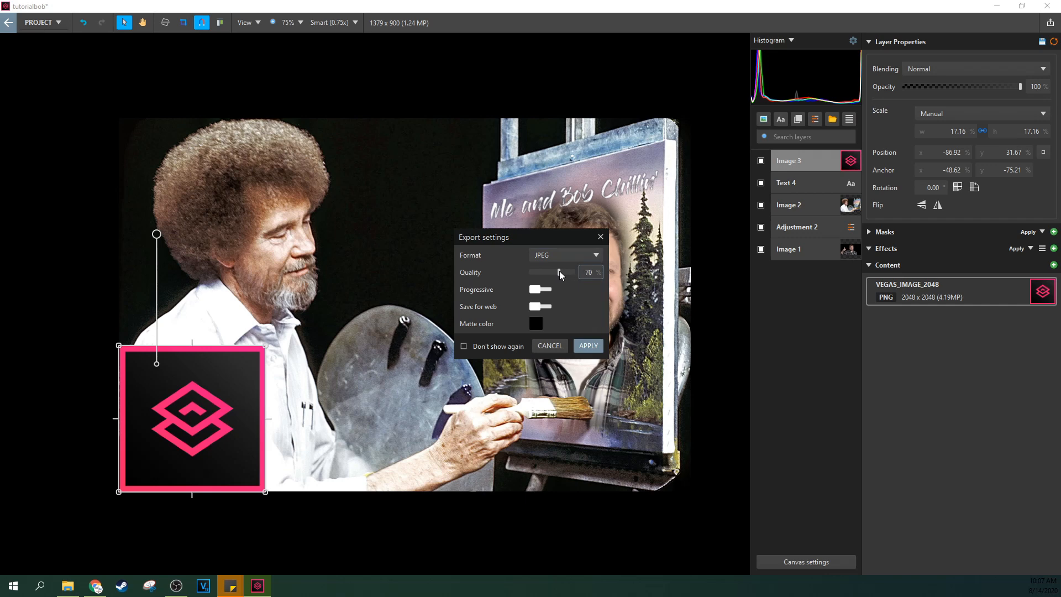
{"action": "left_click", "coordinate": [582, 348]}
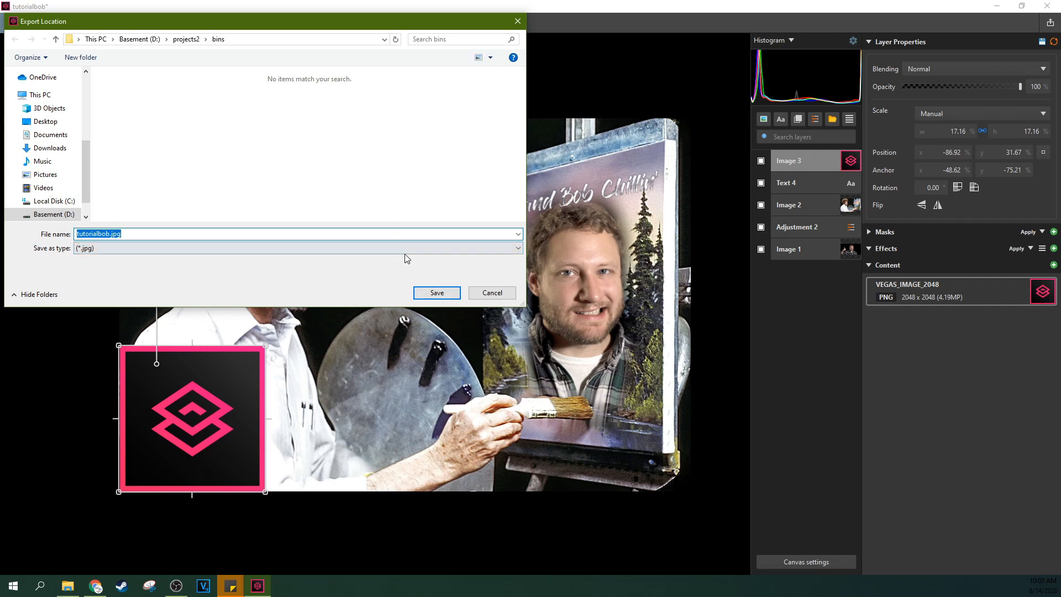
{"action": "left_click", "coordinate": [434, 292]}
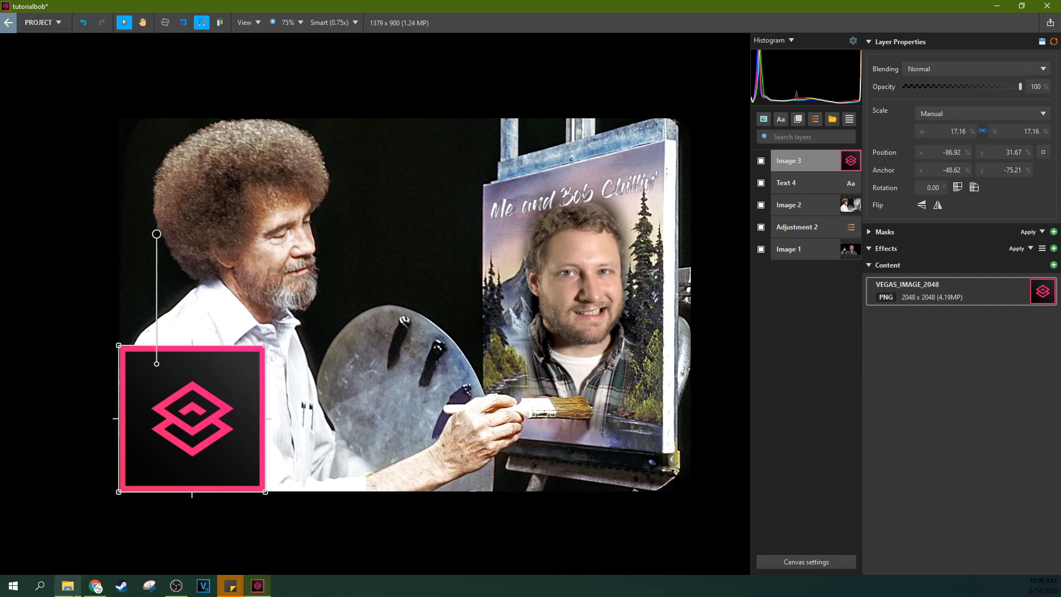
Switch to File Explorer, check the properties of tutorialbob.jpg and view the exported picture
{"action": "left_click", "coordinate": [67, 586]}
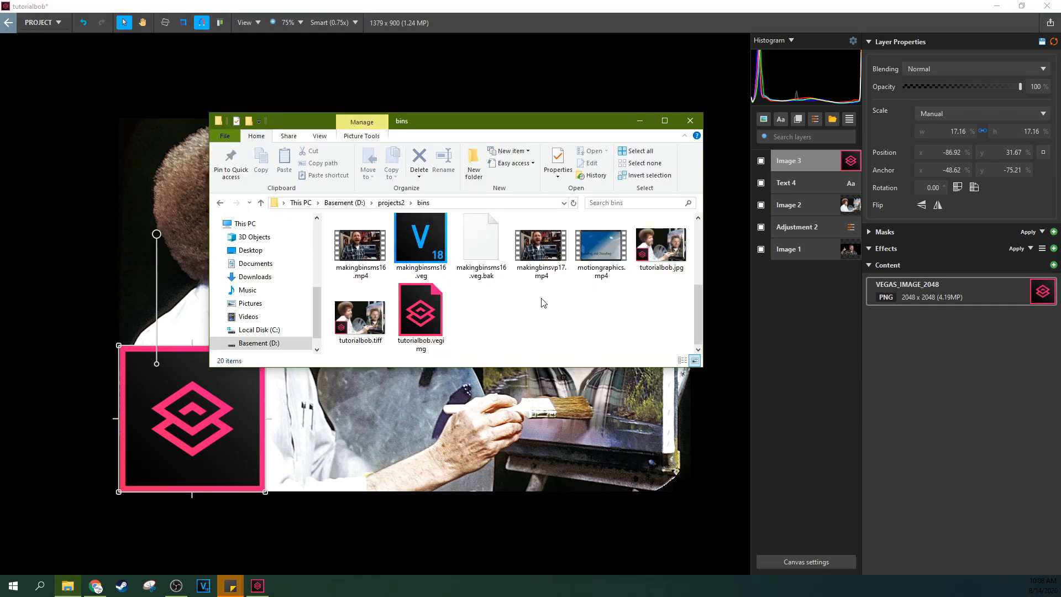
{"action": "right_click", "coordinate": [686, 255]}
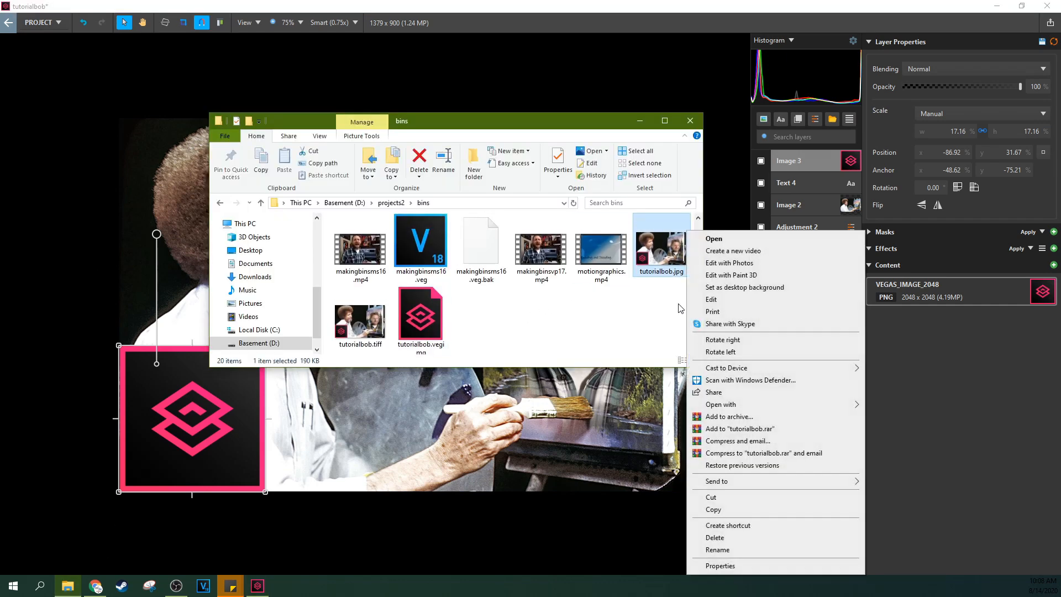
{"action": "left_click", "coordinate": [715, 566]}
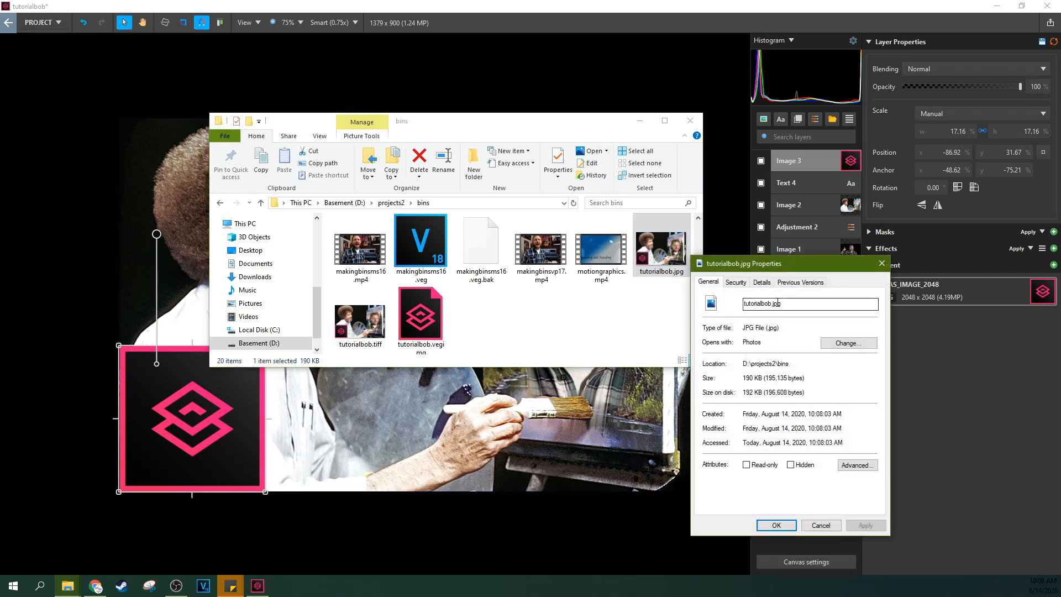
{"action": "left_click", "coordinate": [793, 281]}
{"action": "left_click_drag", "start_coordinate": [706, 263], "coordinate": [482, 251]}
{"action": "left_click", "coordinate": [483, 270]}
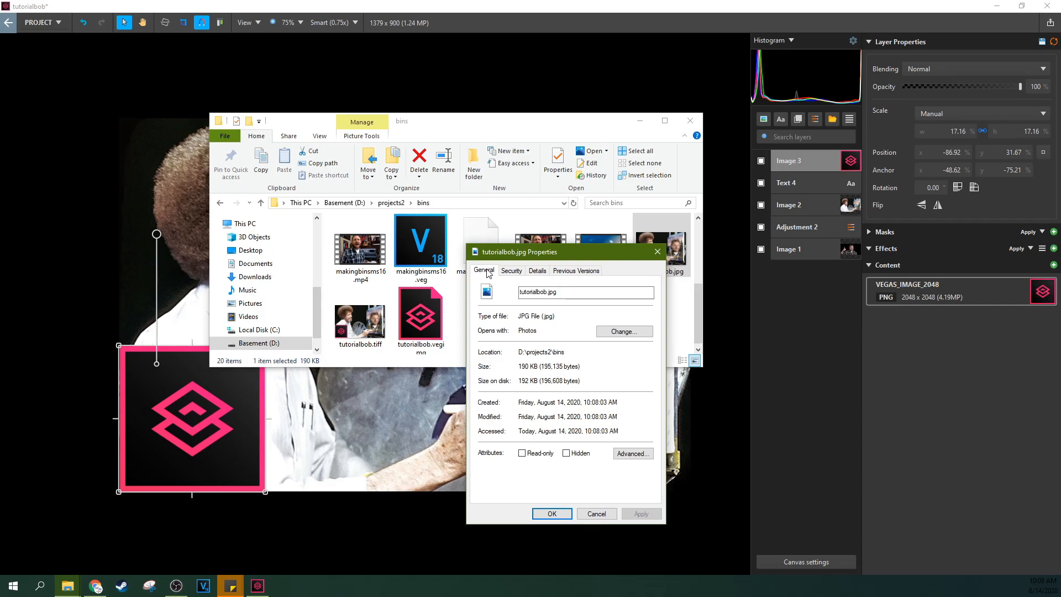
{"action": "left_click", "coordinate": [657, 251]}
{"action": "double_click", "coordinate": [660, 256]}
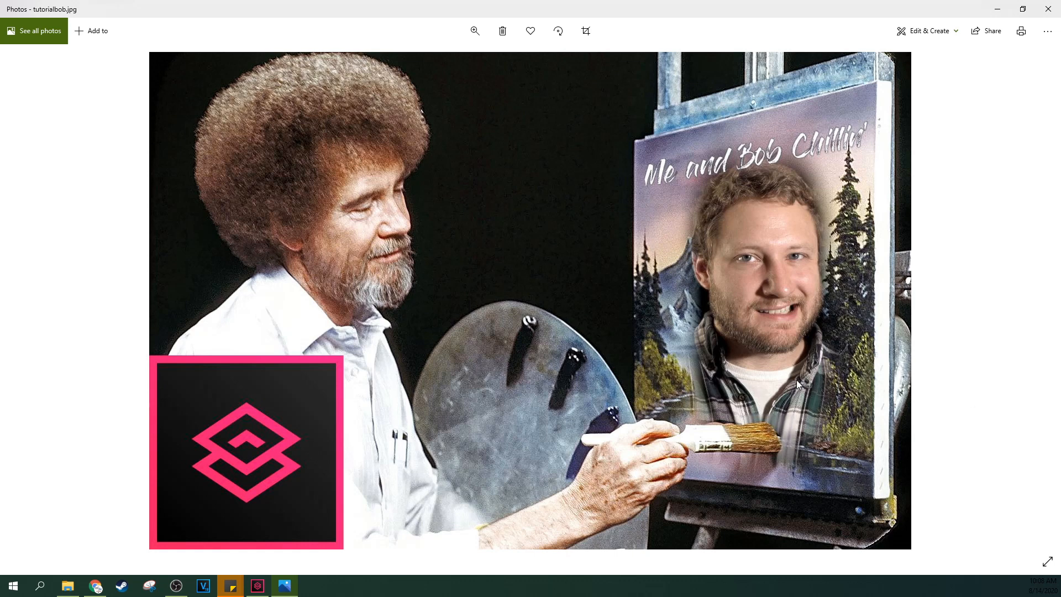
{"action": "left_click", "coordinate": [1049, 9]}
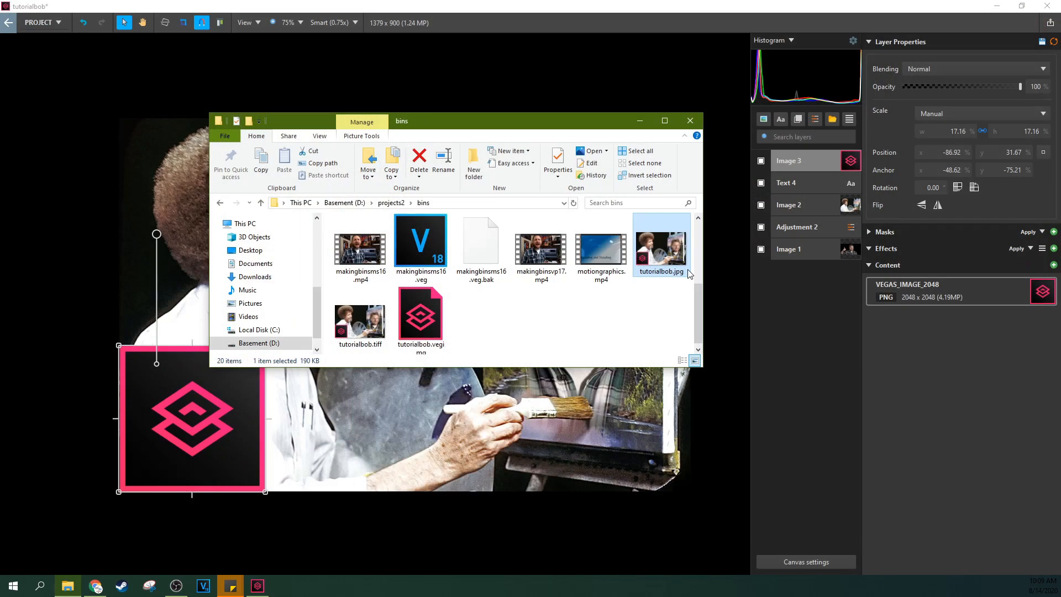
Compare the file sizes of tutorialbob.tiff and tutorialbob.jpg in their file properties
{"action": "right_click", "coordinate": [379, 316]}
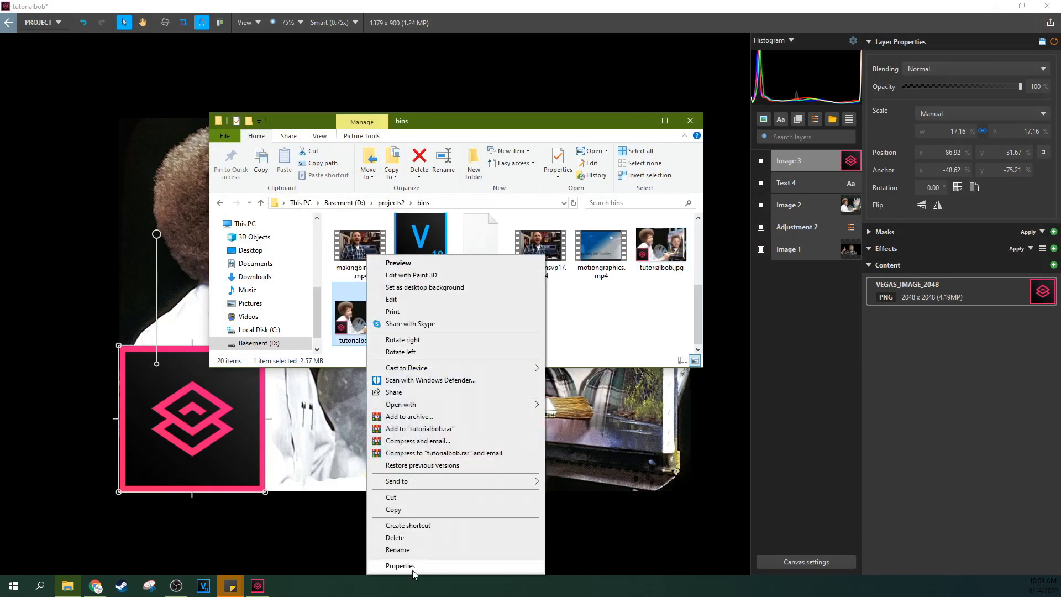
{"action": "left_click", "coordinate": [413, 567]}
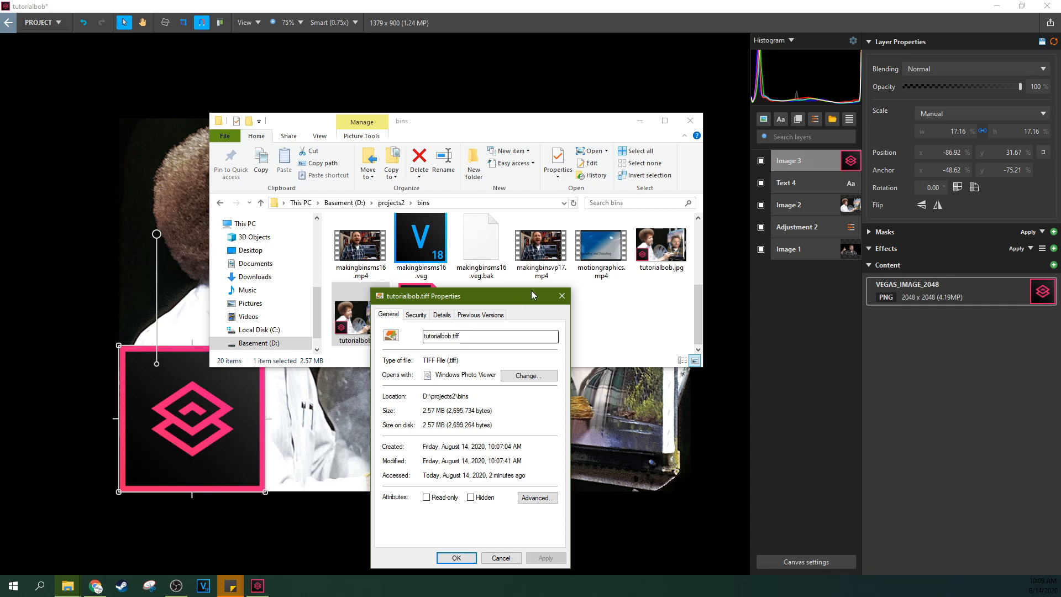
{"action": "left_click", "coordinate": [562, 296]}
{"action": "right_click", "coordinate": [653, 259]}
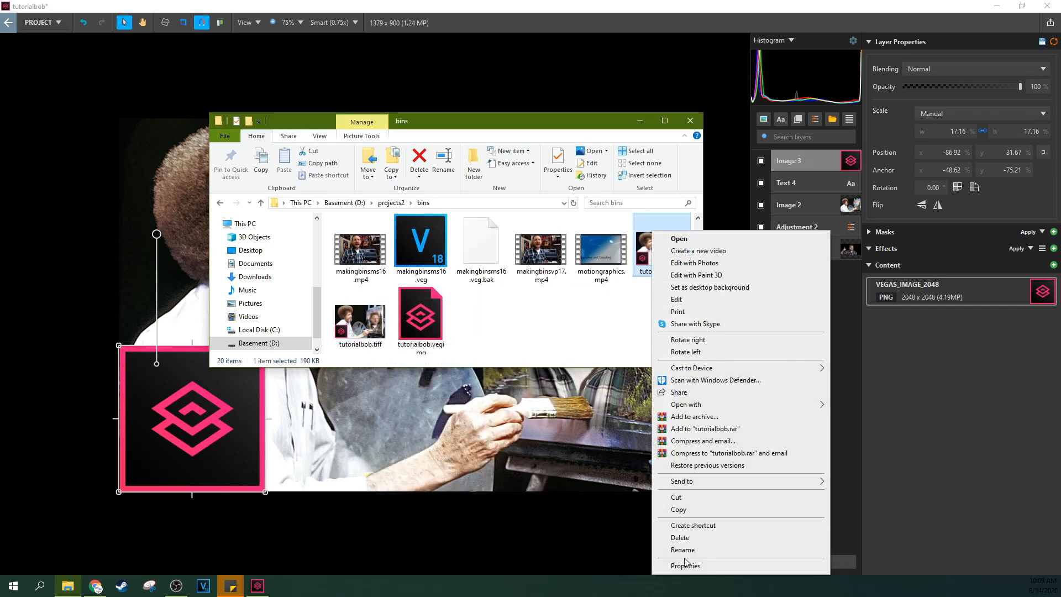
{"action": "left_click", "coordinate": [685, 565]}
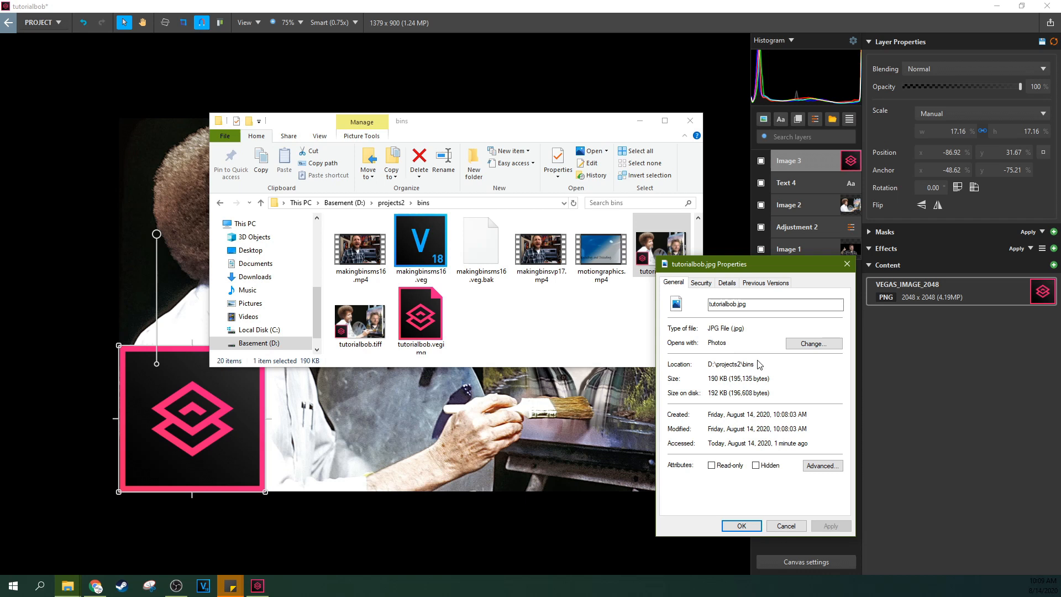
{"action": "left_click", "coordinate": [845, 263]}
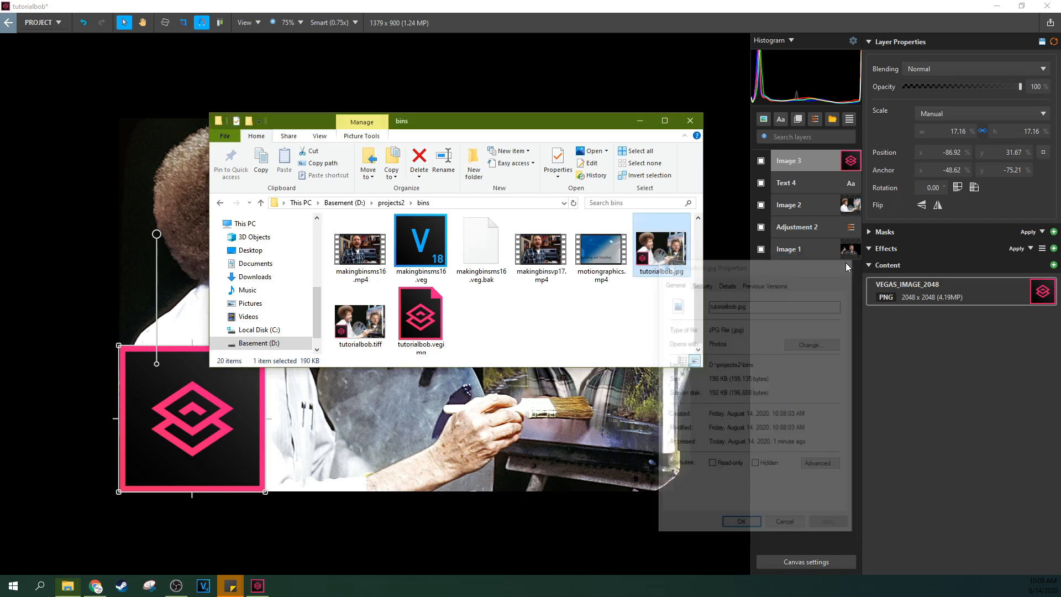
View tutorialbob.tiff and tutorialbob.jpg alternately to compare their image quality
{"action": "left_click", "coordinate": [385, 331]}
{"action": "double_click", "coordinate": [385, 331]}
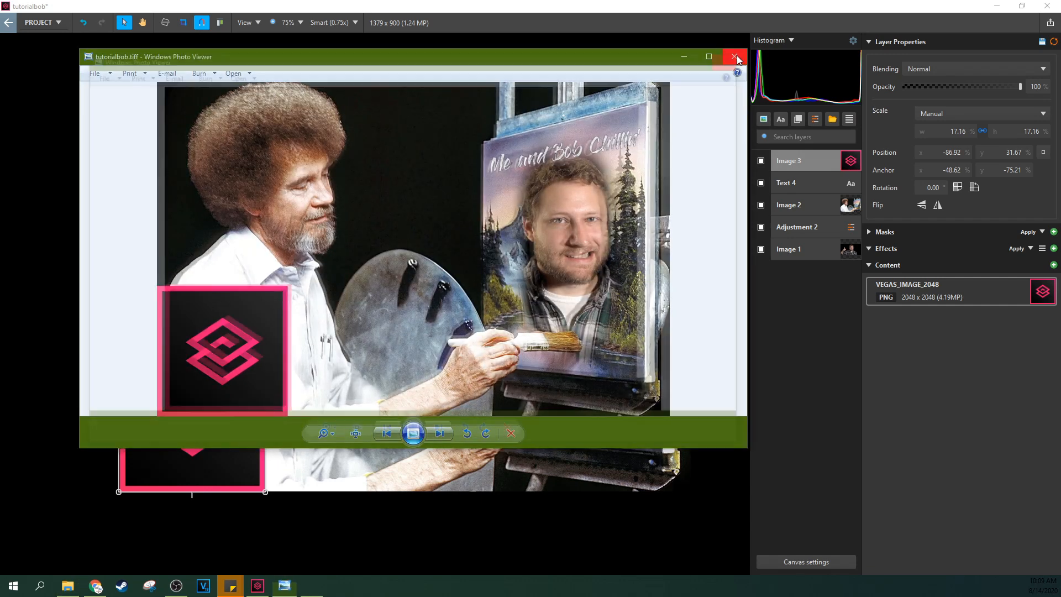
{"action": "left_click", "coordinate": [737, 60]}
{"action": "double_click", "coordinate": [664, 260]}
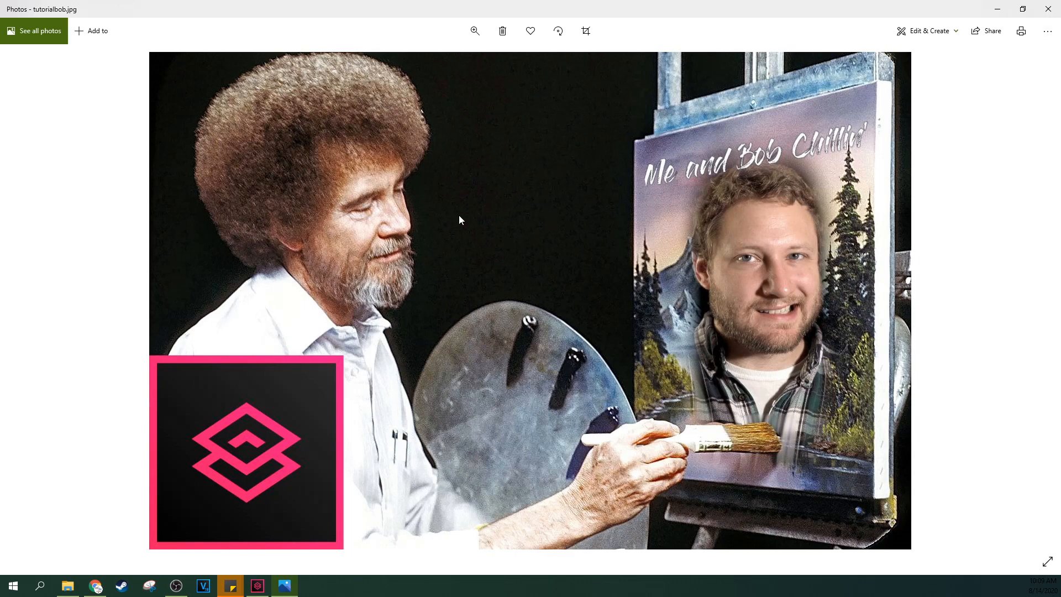
{"action": "left_click", "coordinate": [1048, 9]}
{"action": "left_click", "coordinate": [364, 335]}
{"action": "double_click", "coordinate": [365, 336]}
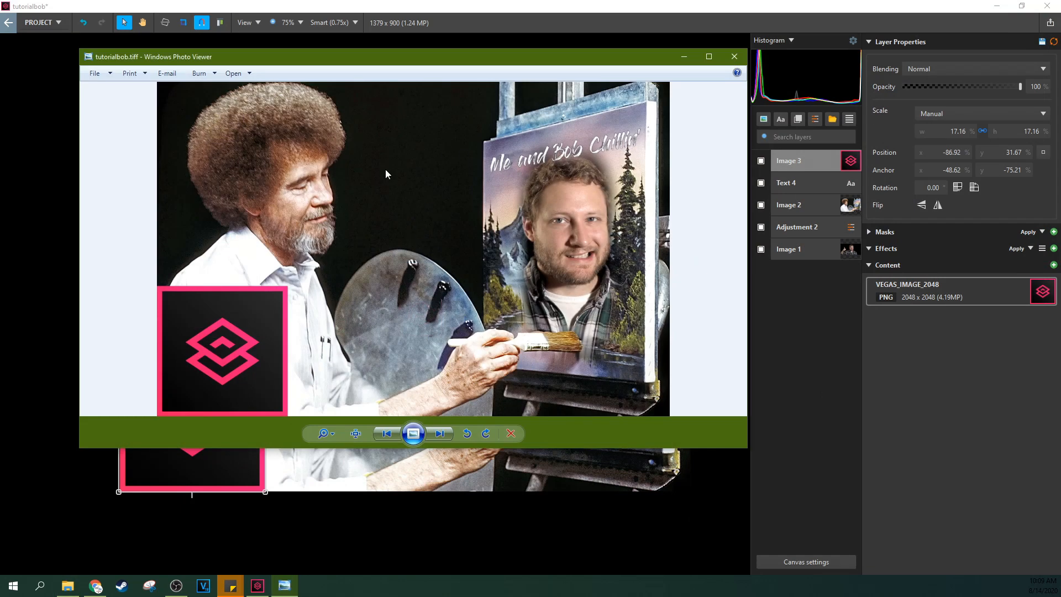
{"action": "left_click", "coordinate": [734, 56]}
Close the exported picture, select the Image 2 painting layer and look through the mask types available for it
{"action": "left_click_drag", "start_coordinate": [585, 468], "coordinate": [553, 417]}
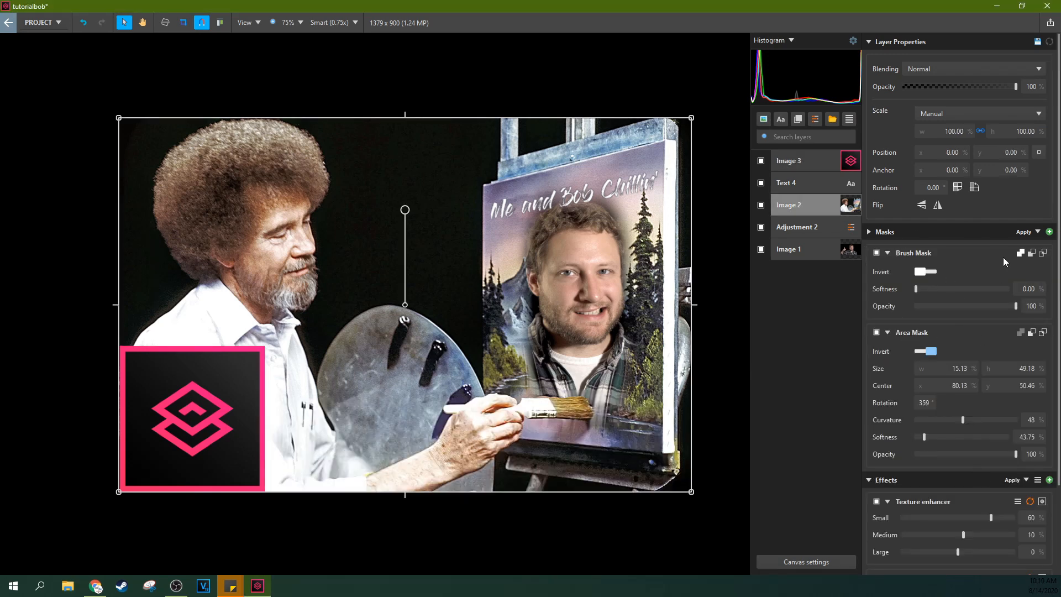
{"action": "left_click", "coordinate": [1049, 232]}
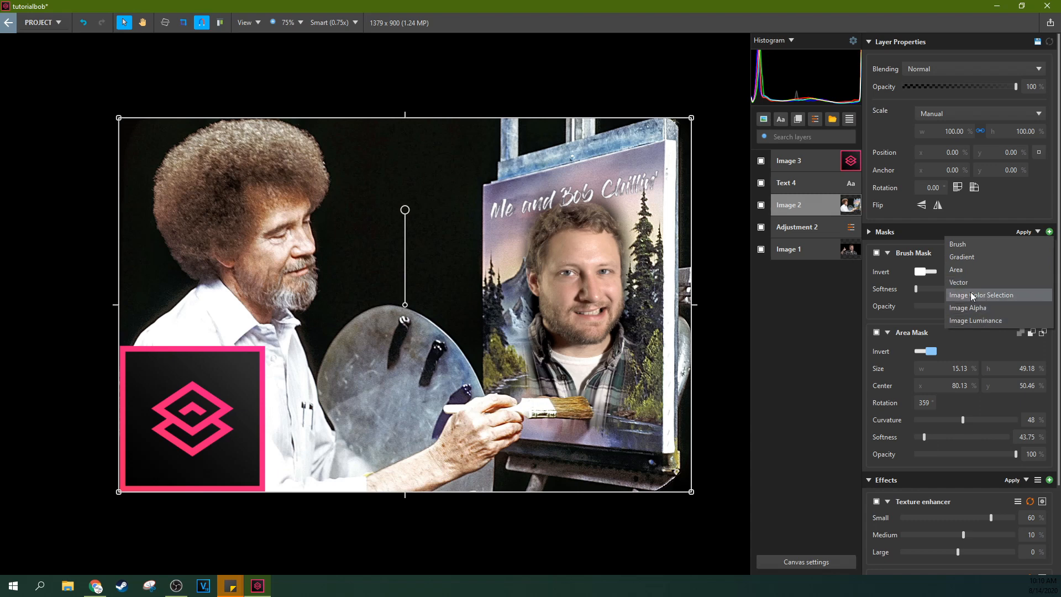
{"action": "left_click", "coordinate": [1048, 232]}
Add a Levels effect to the Image 2 layer and raise its RGB input black point to 0.05
{"action": "left_click", "coordinate": [1051, 248]}
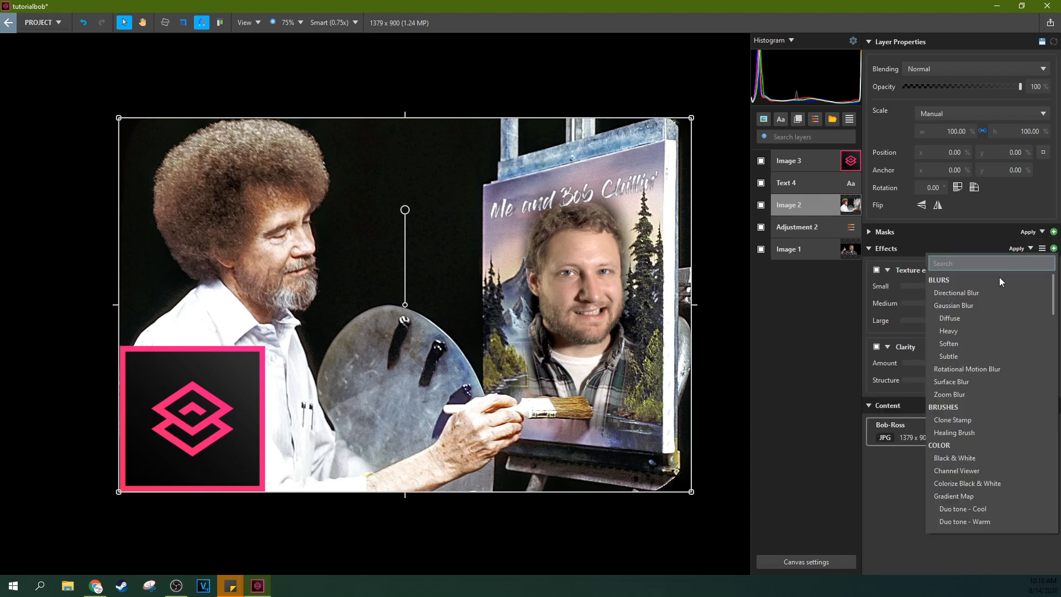
{"action": "scroll", "coordinate": [983, 433], "scroll_direction": "down", "scroll_amount": 3}
{"action": "left_click", "coordinate": [983, 433]}
{"action": "mouse_move", "coordinate": [876, 395]}
{"action": "left_mouse_down"}
{"action": "mouse_move", "coordinate": [904, 396]}
{"action": "mouse_move", "coordinate": [873, 396]}
{"action": "mouse_move", "coordinate": [884, 396]}
{"action": "left_mouse_up"}
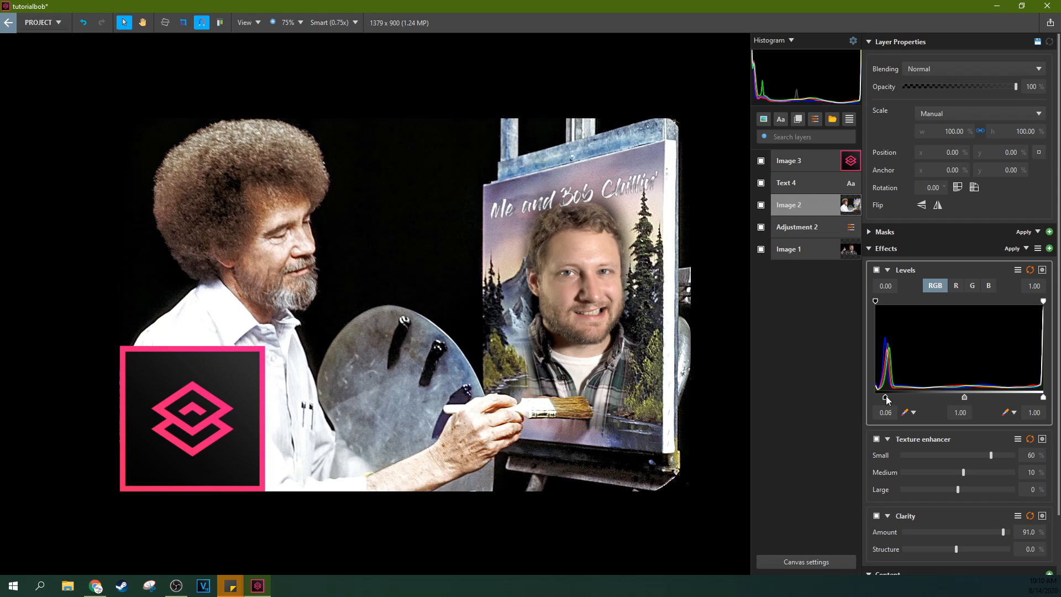
{"action": "left_click", "coordinate": [868, 249]}
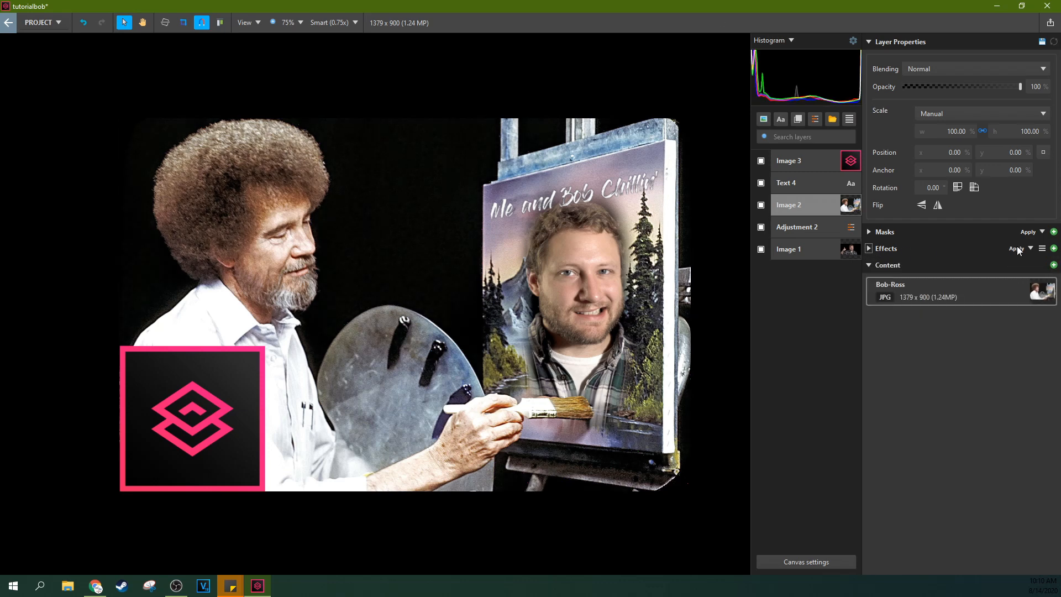
Find the Denoise effect and add it to the Image 2 layer with Luminance 39, Color 53 and Boost 64
{"action": "left_click", "coordinate": [1053, 249]}
{"action": "scroll", "coordinate": [1009, 277], "scroll_direction": "up", "scroll_amount": 10}
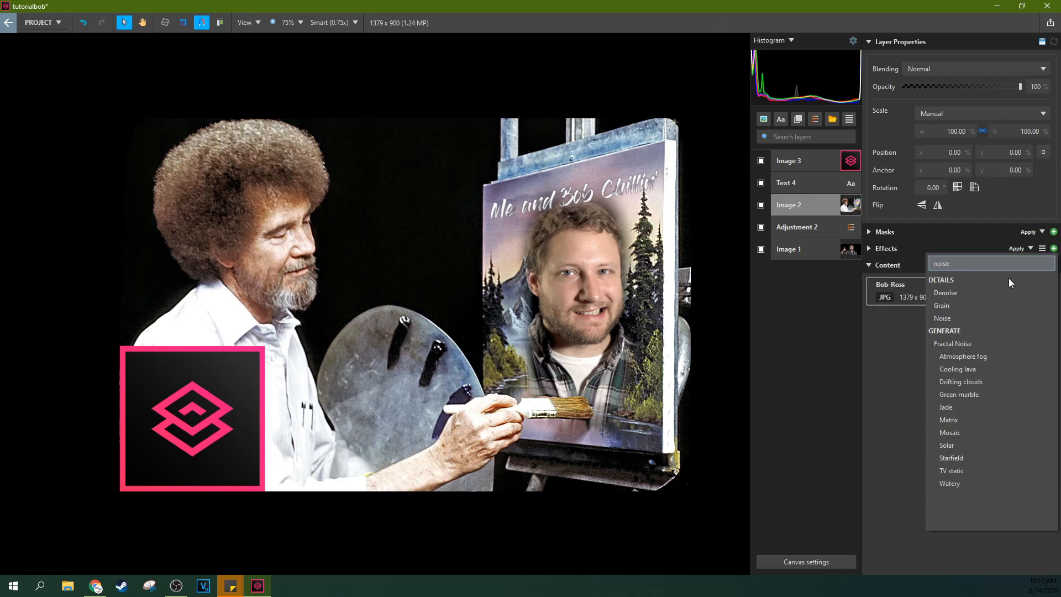
{"action": "left_click", "coordinate": [974, 294]}
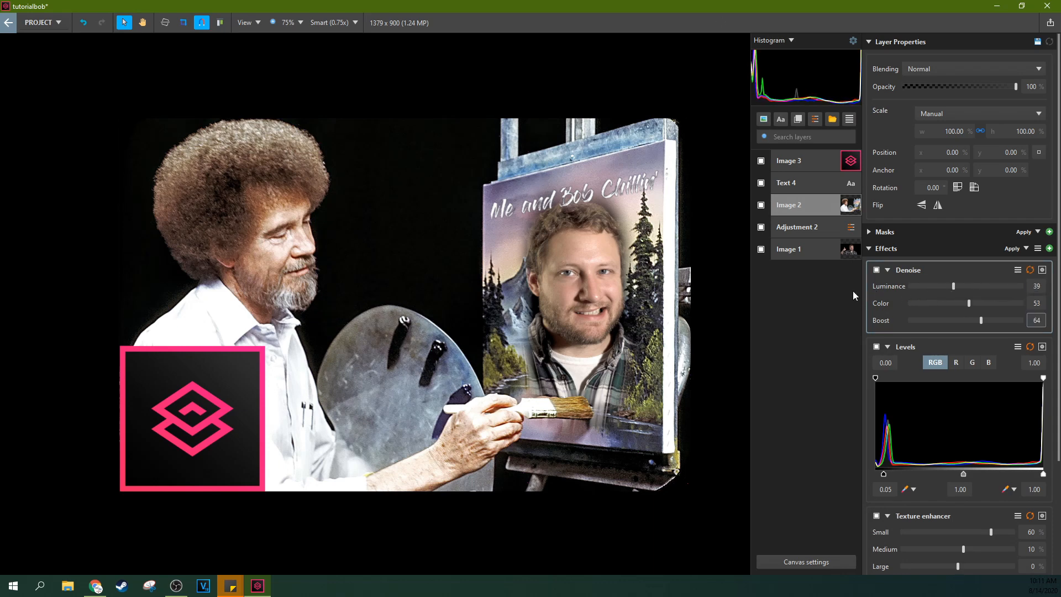
Deselect the layer and switch to Photos to view tutorialbob.jpg
{"action": "left_click", "coordinate": [853, 290]}
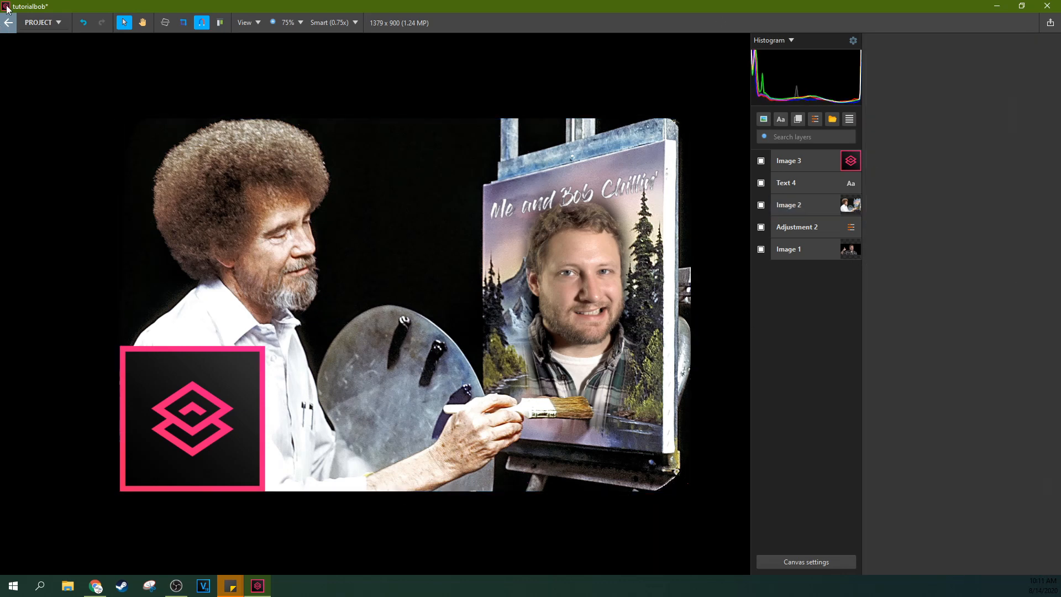
{"action": "left_click", "coordinate": [55, 24]}
{"action": "left_click", "coordinate": [38, 74]}
{"action": "left_click", "coordinate": [55, 24]}
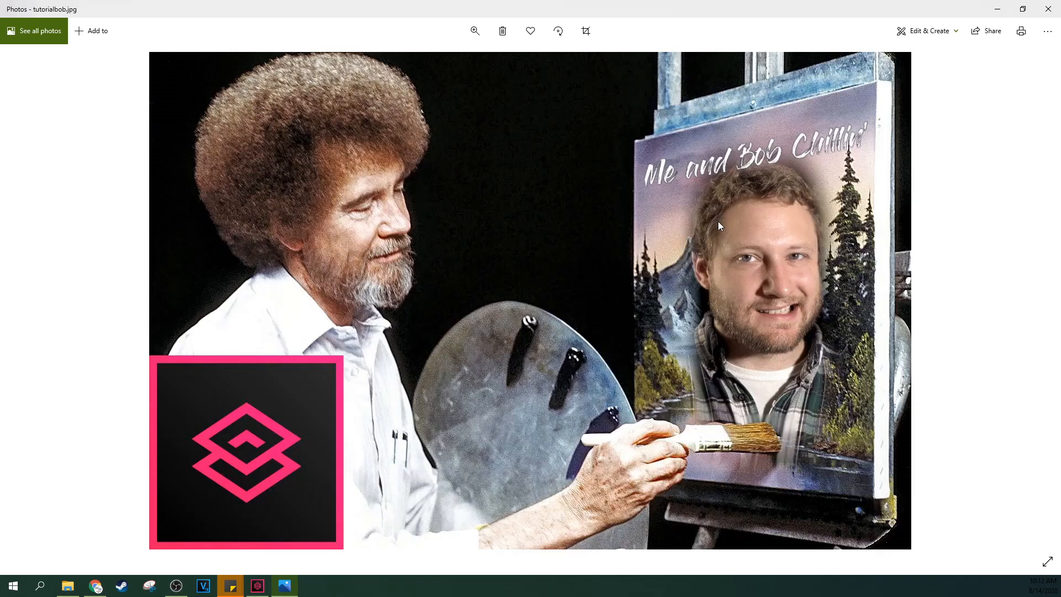